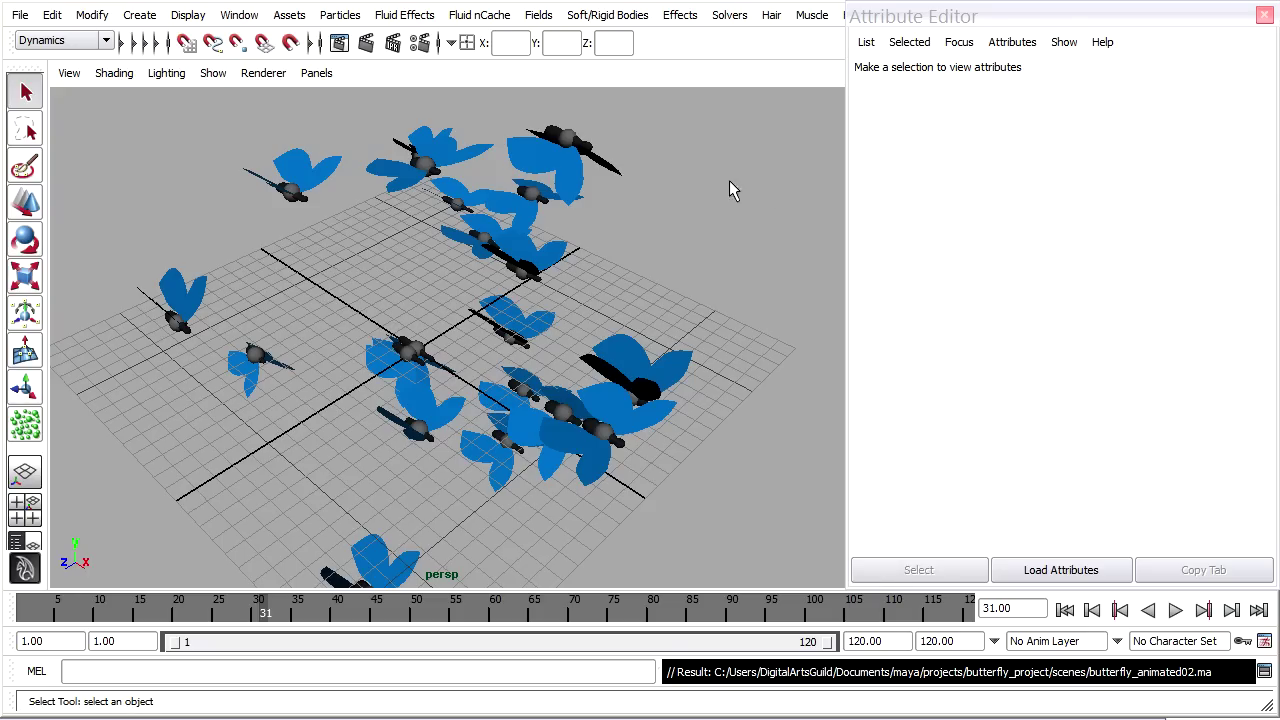
Step: Select the butterfly particle system and open the Radial field options from the Fields menu
click(404, 348)
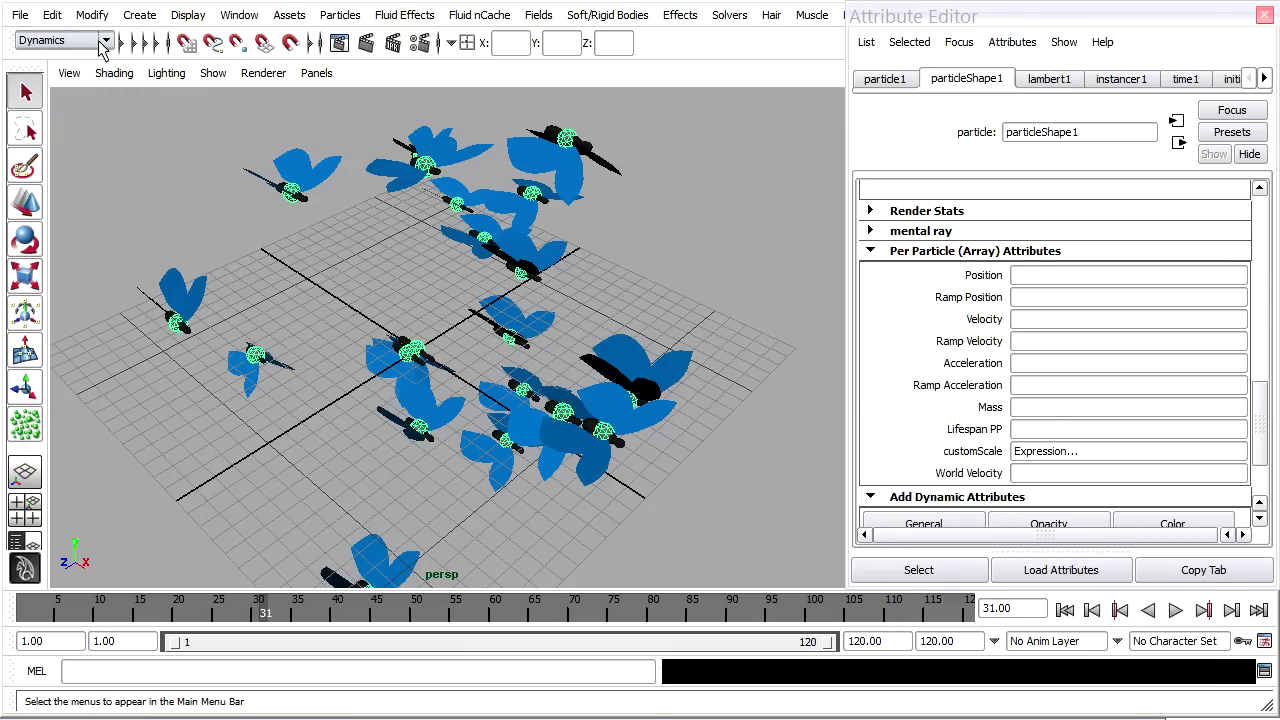
click(538, 15)
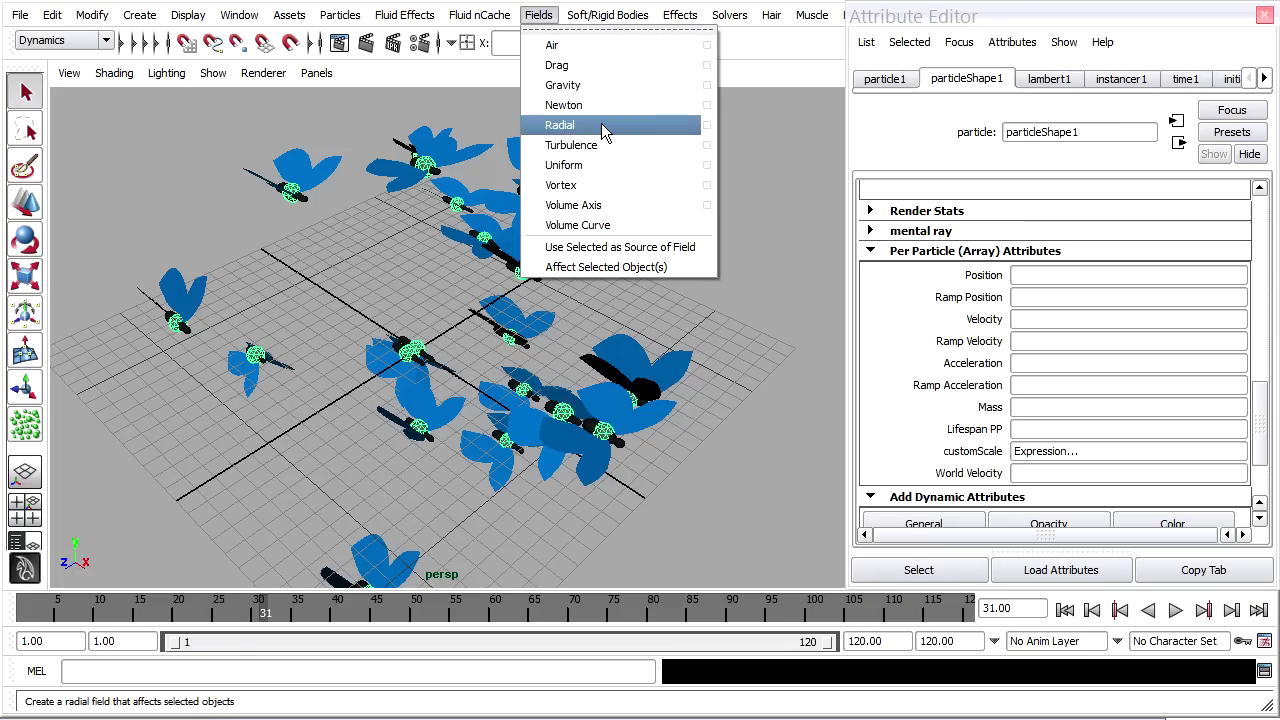
click(705, 127)
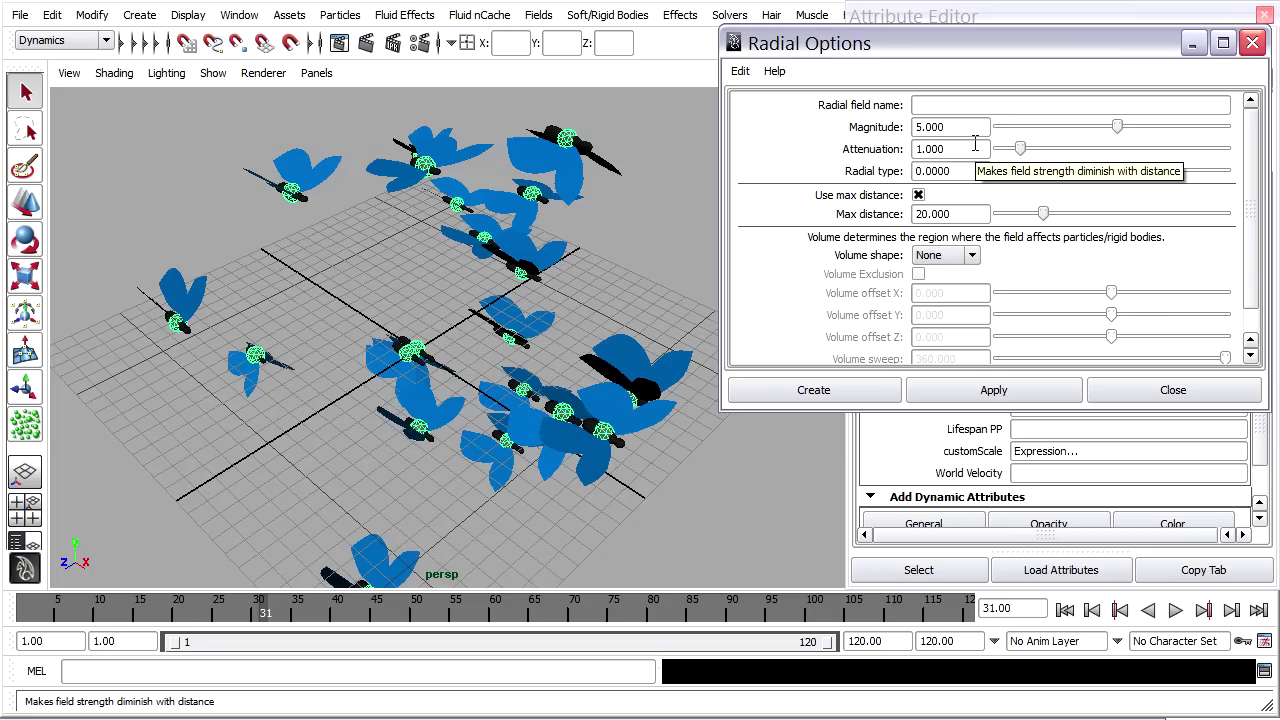
Step: Create a radial field named radialAttractor with Attenuation 0 and Use max distance off
drag(975, 145, 905, 138)
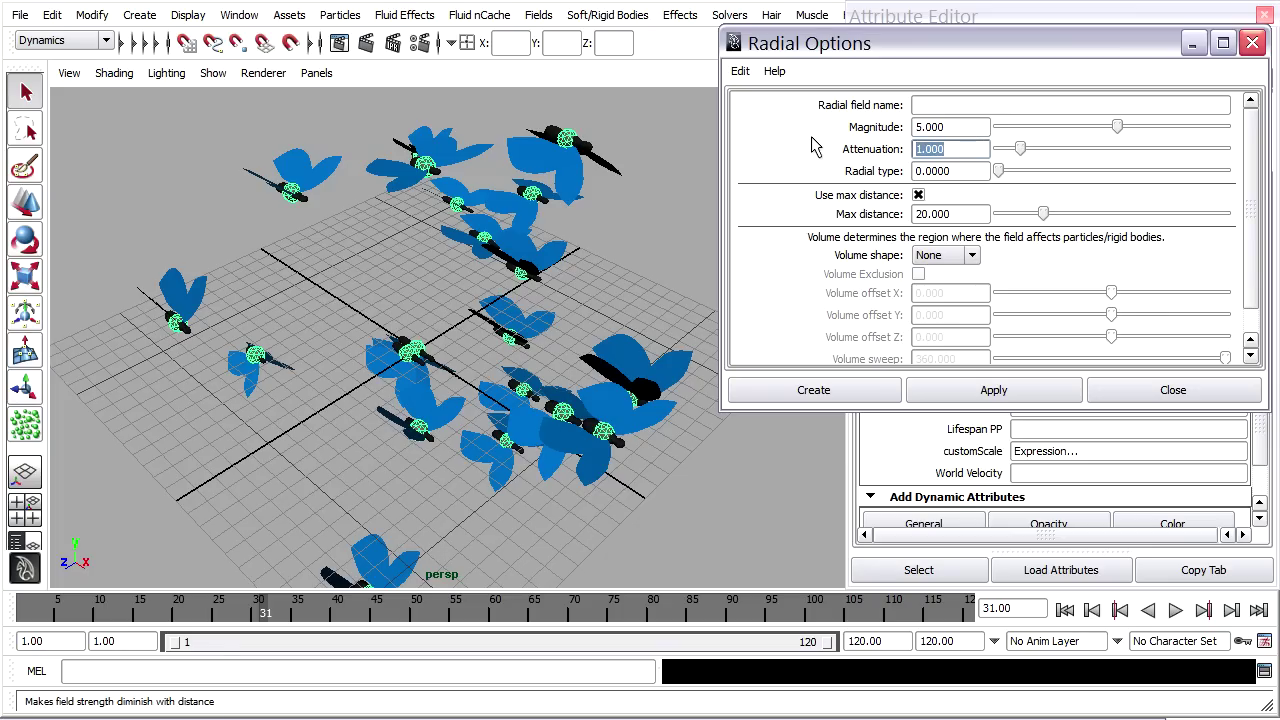
text(0)
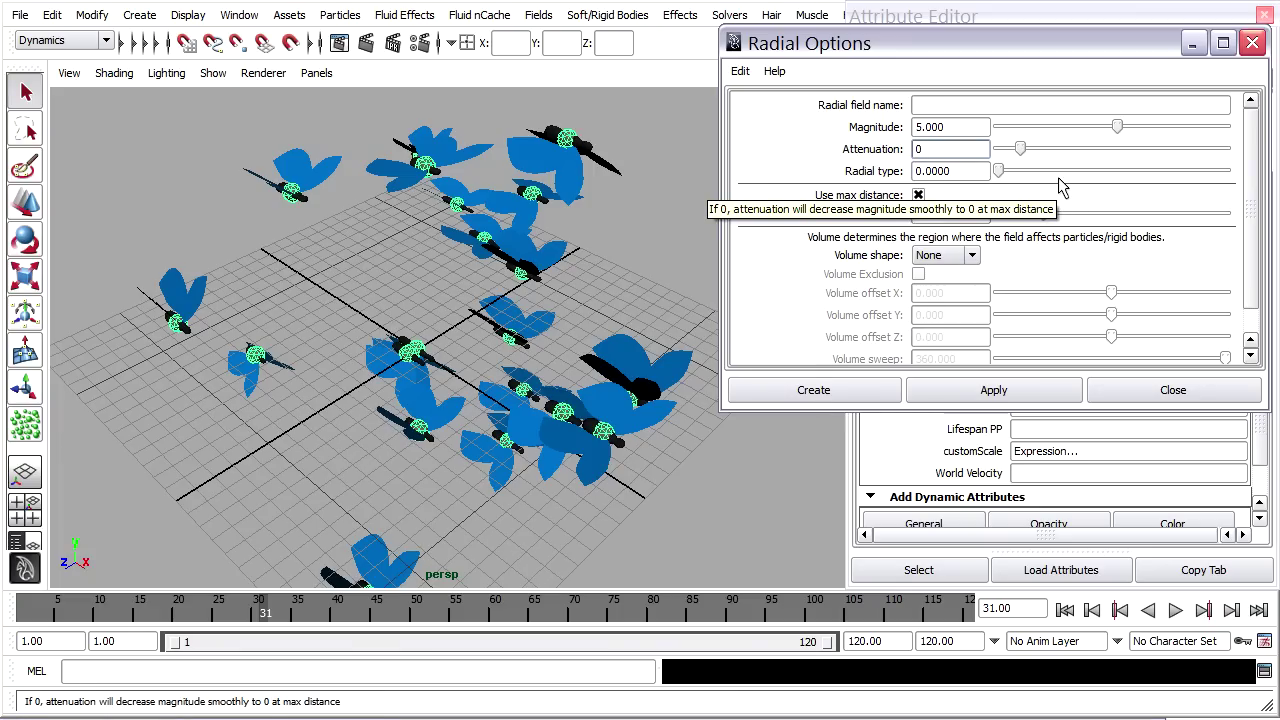
key(Return)
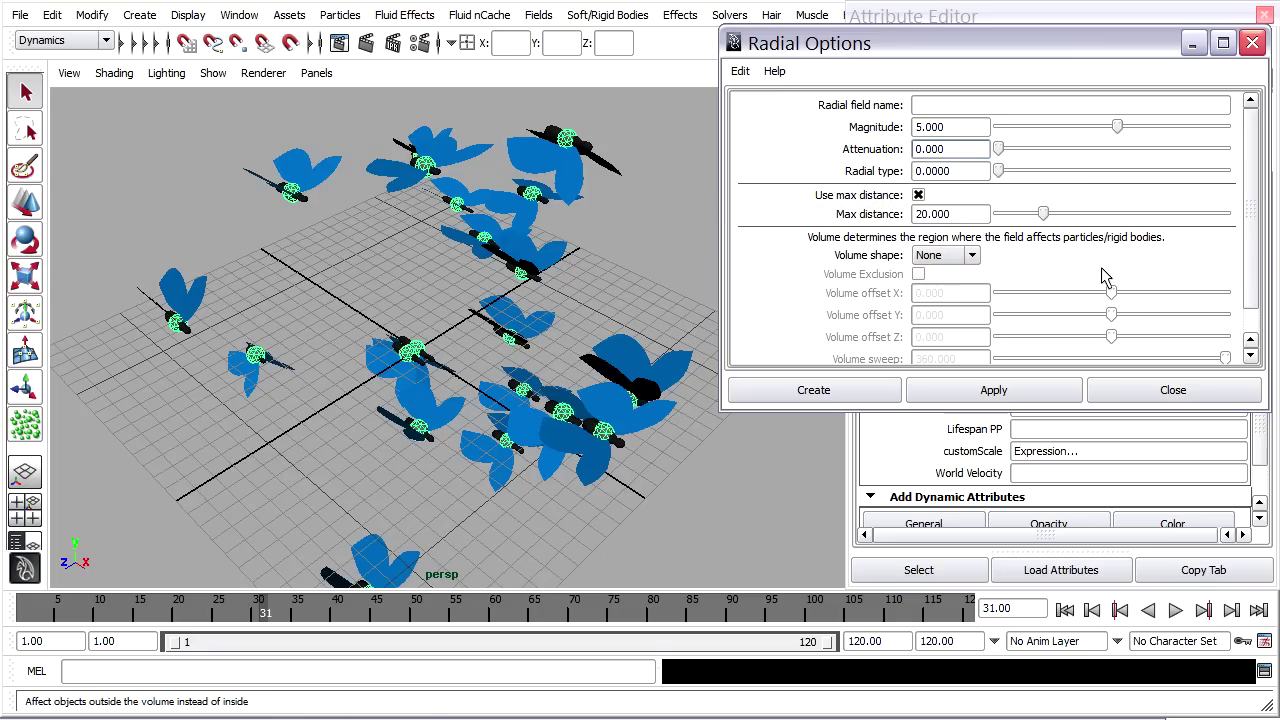
click(918, 195)
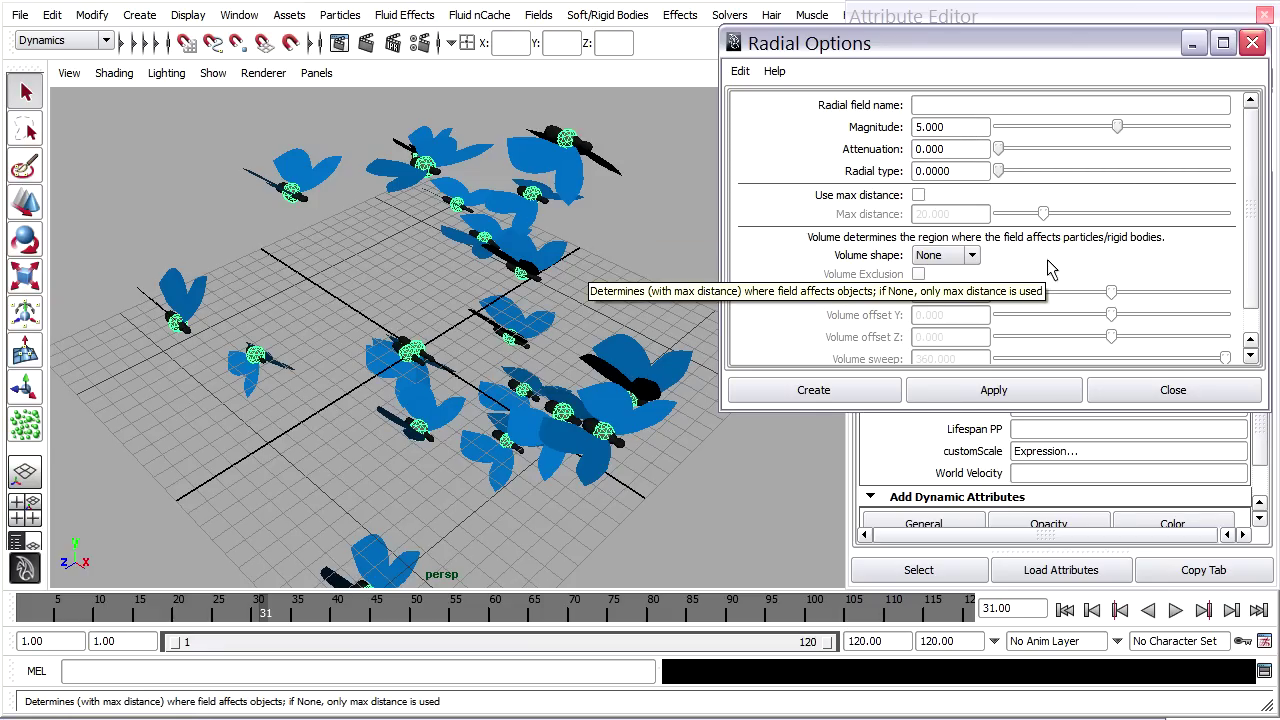
click(974, 104)
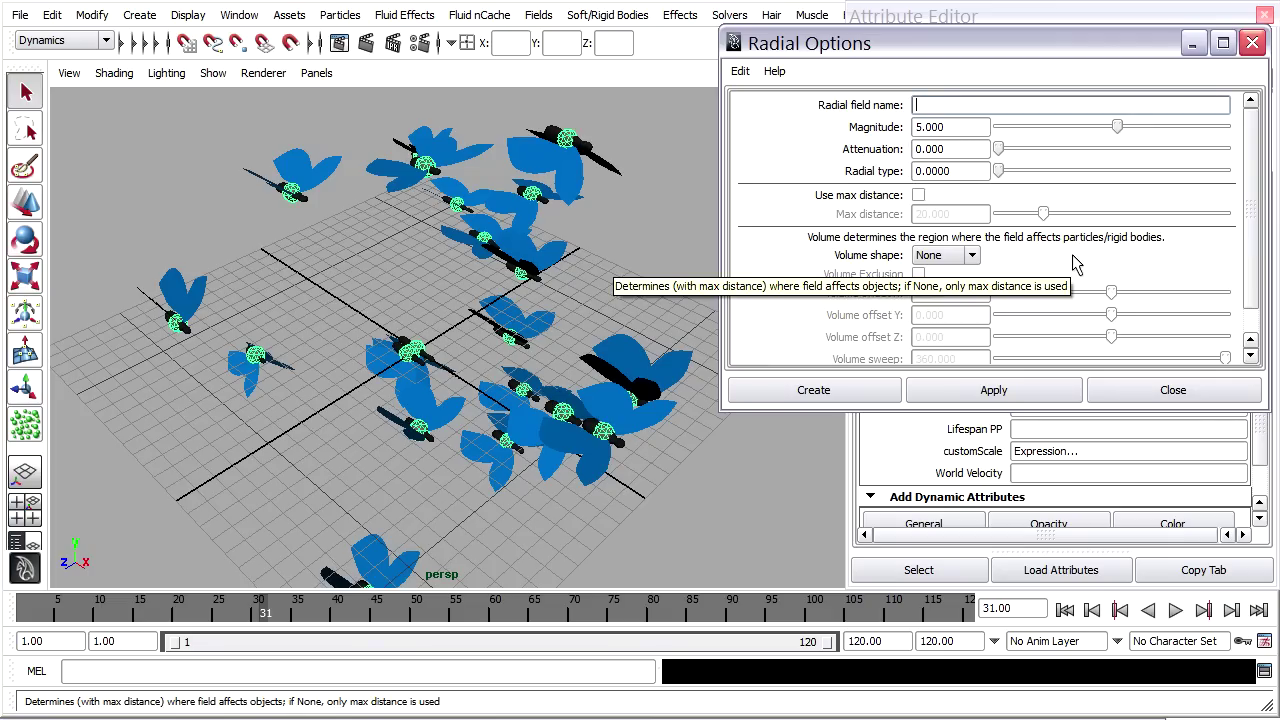
text(adialAttractor)
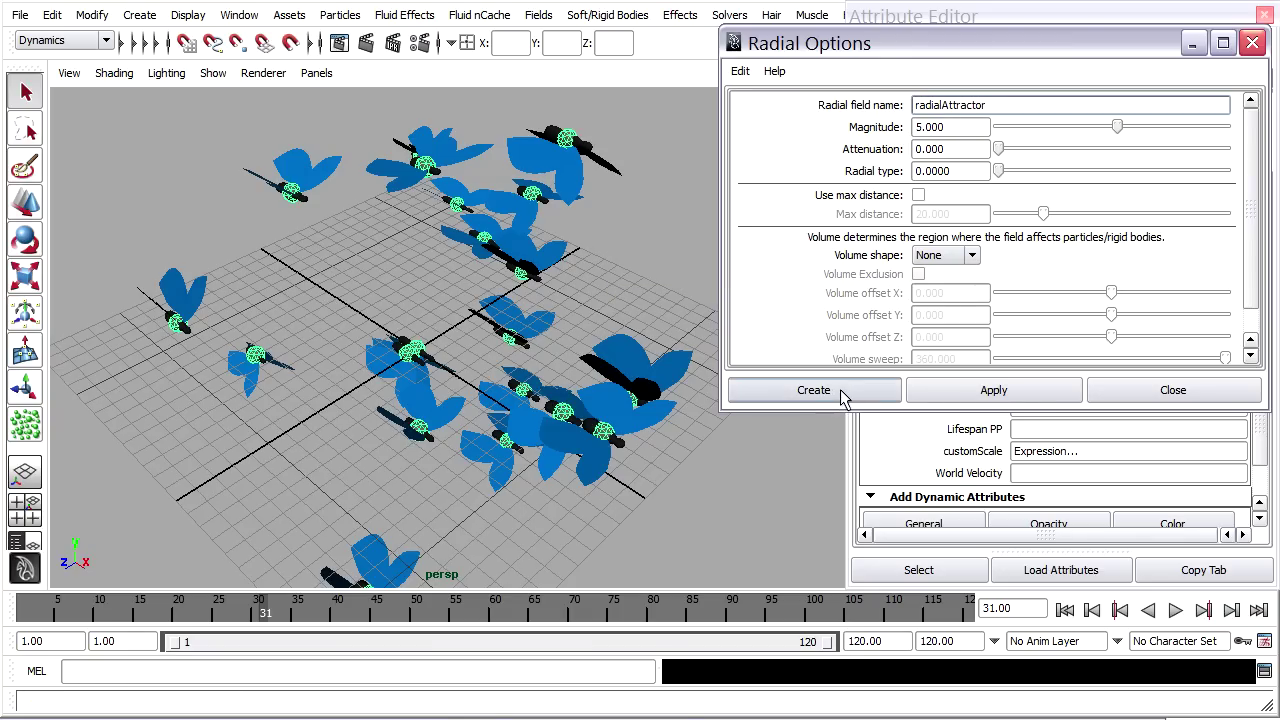
click(843, 391)
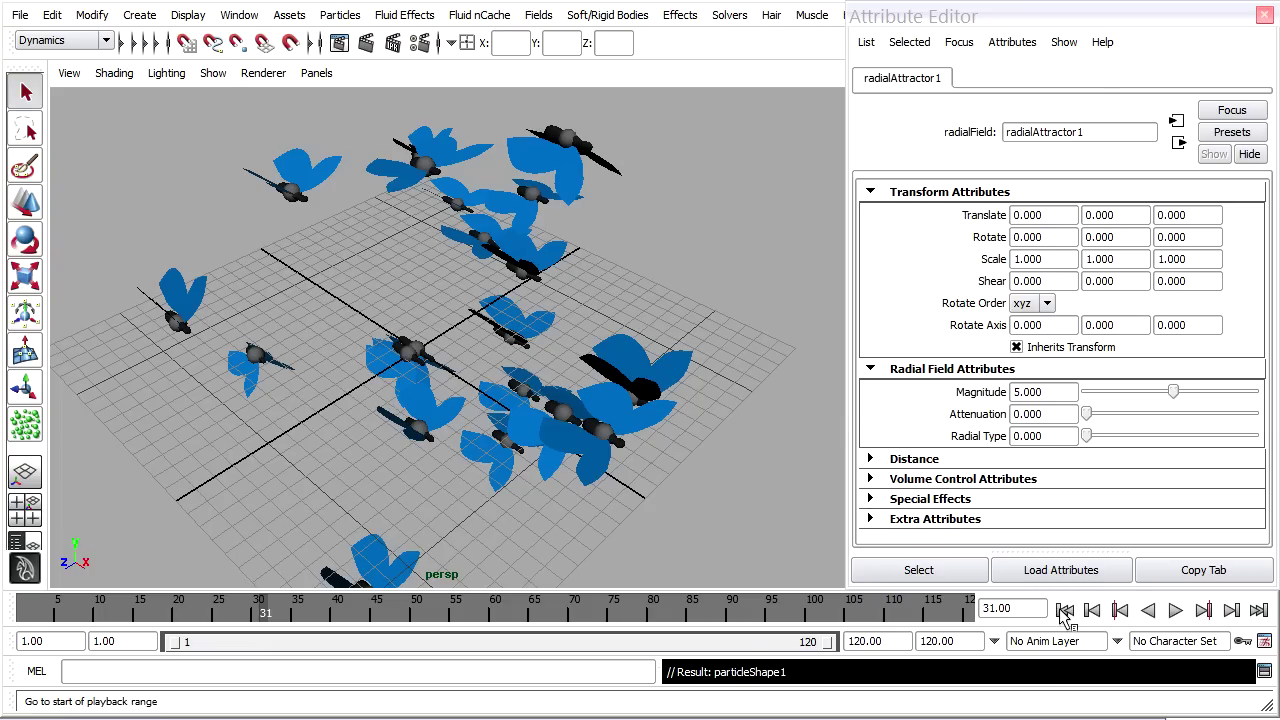
Step: Play the simulation twice to check the new field's effect, then rewind to frame 1
click(1065, 611)
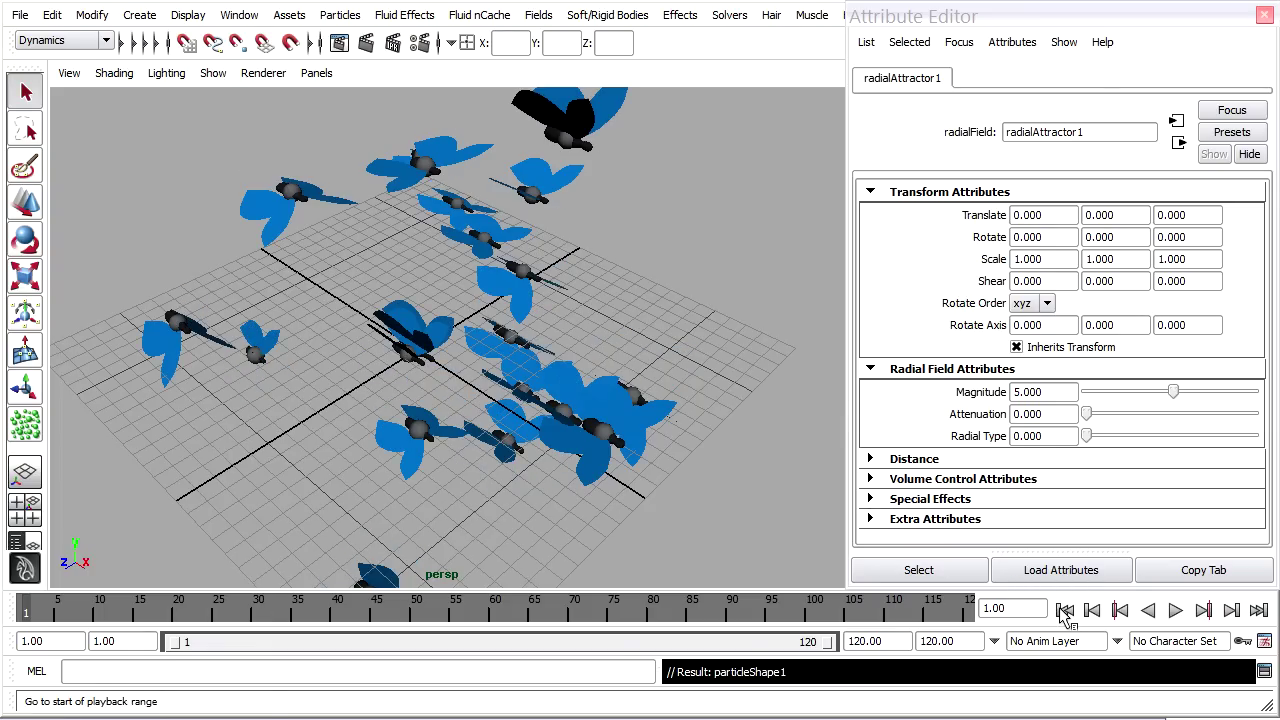
click(1176, 611)
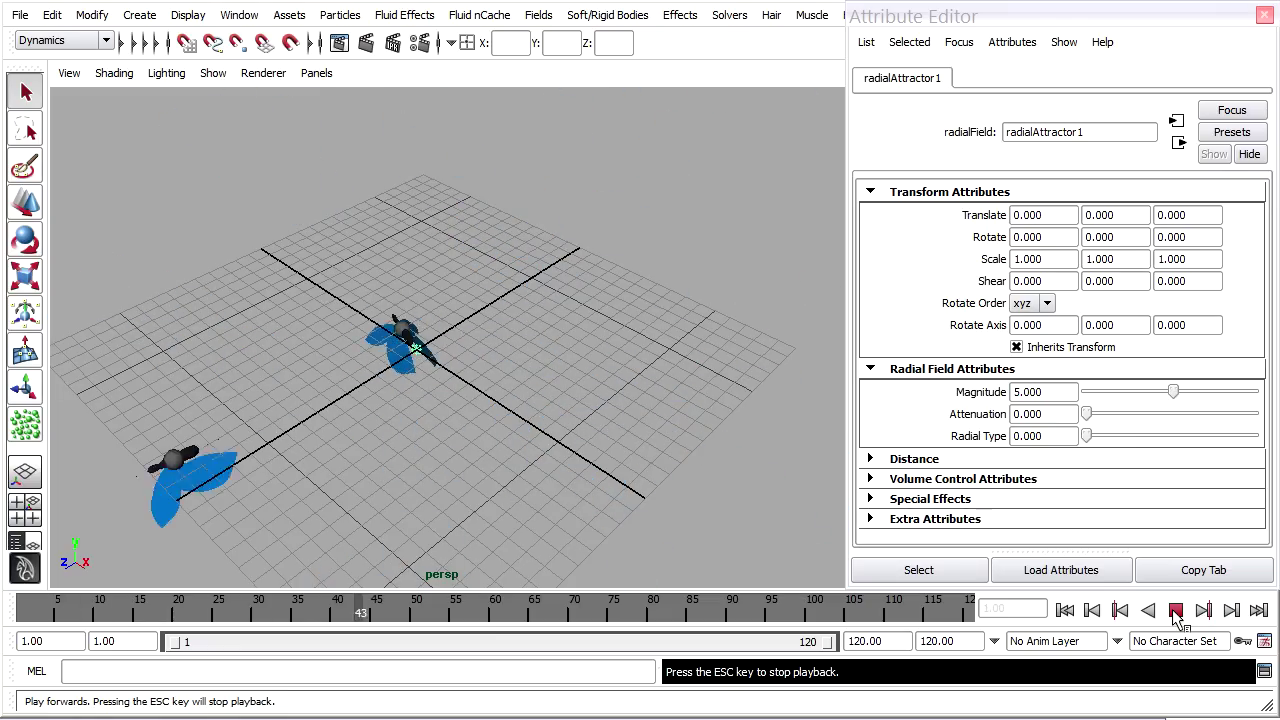
click(1176, 611)
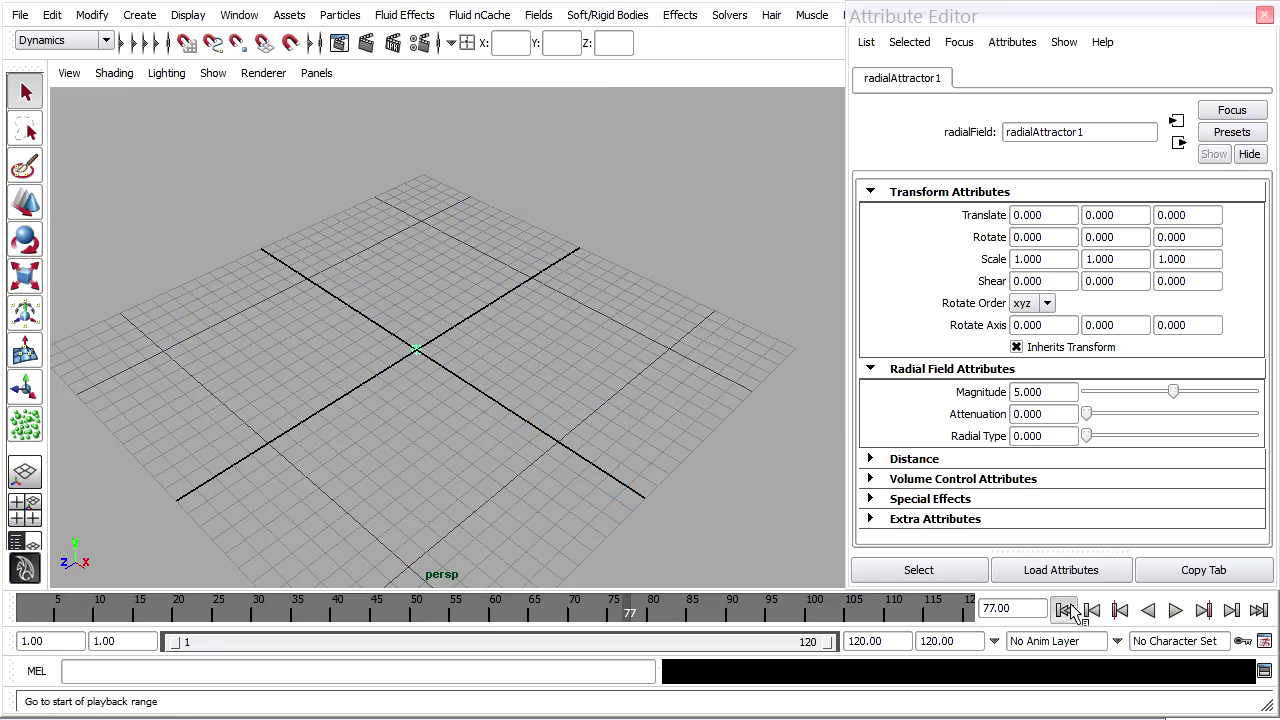
click(1122, 612)
click(1176, 611)
click(1176, 611)
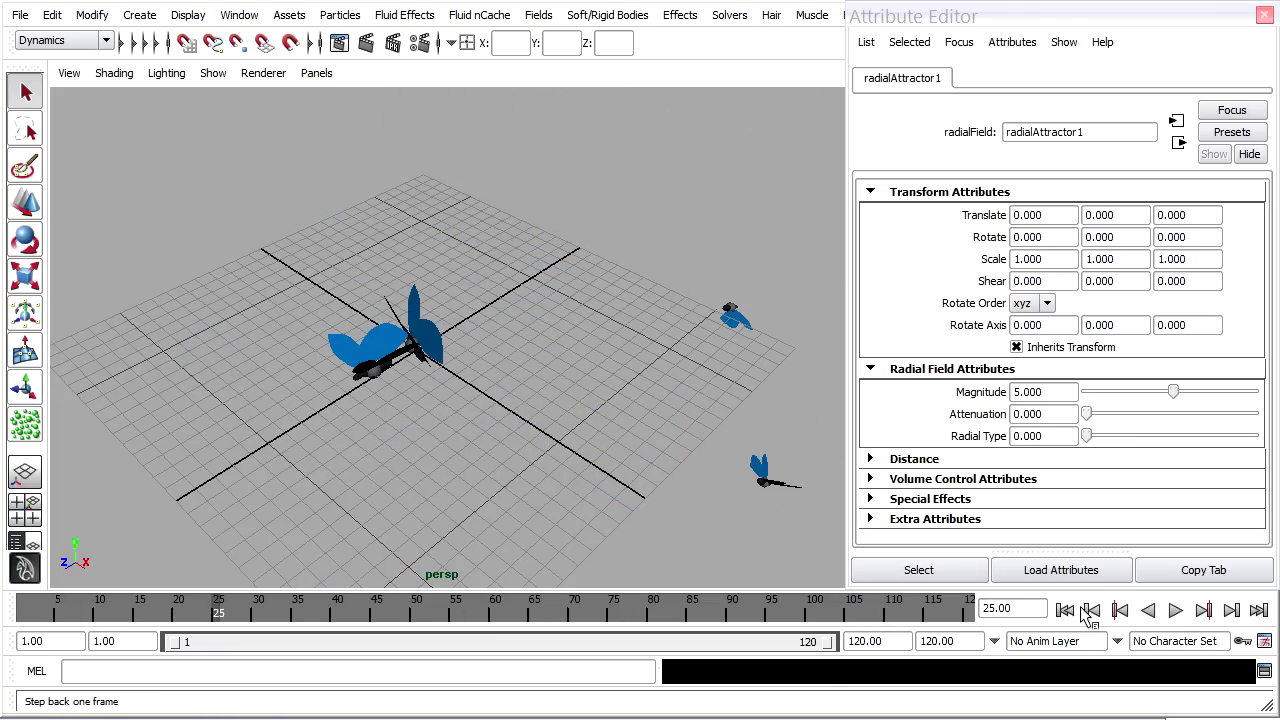
click(1066, 611)
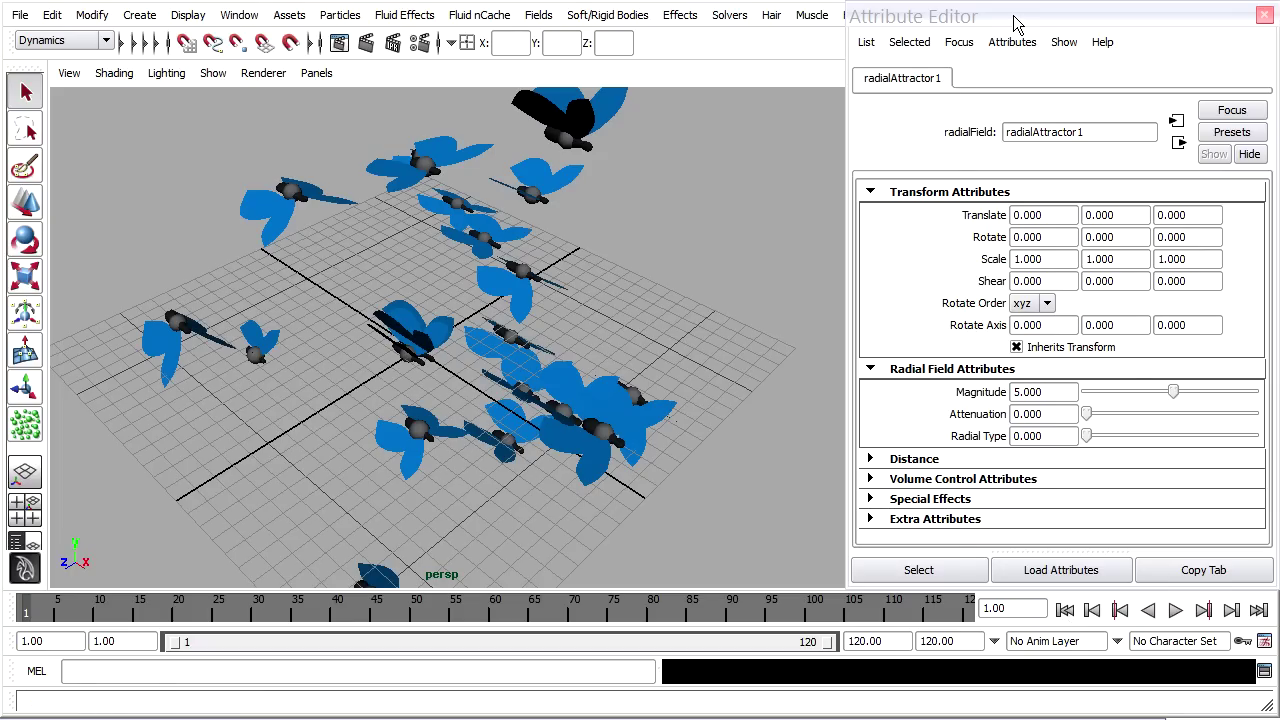
Step: Set radialAttractor1's Magnitude to -5 in the Channel Box
click(1262, 15)
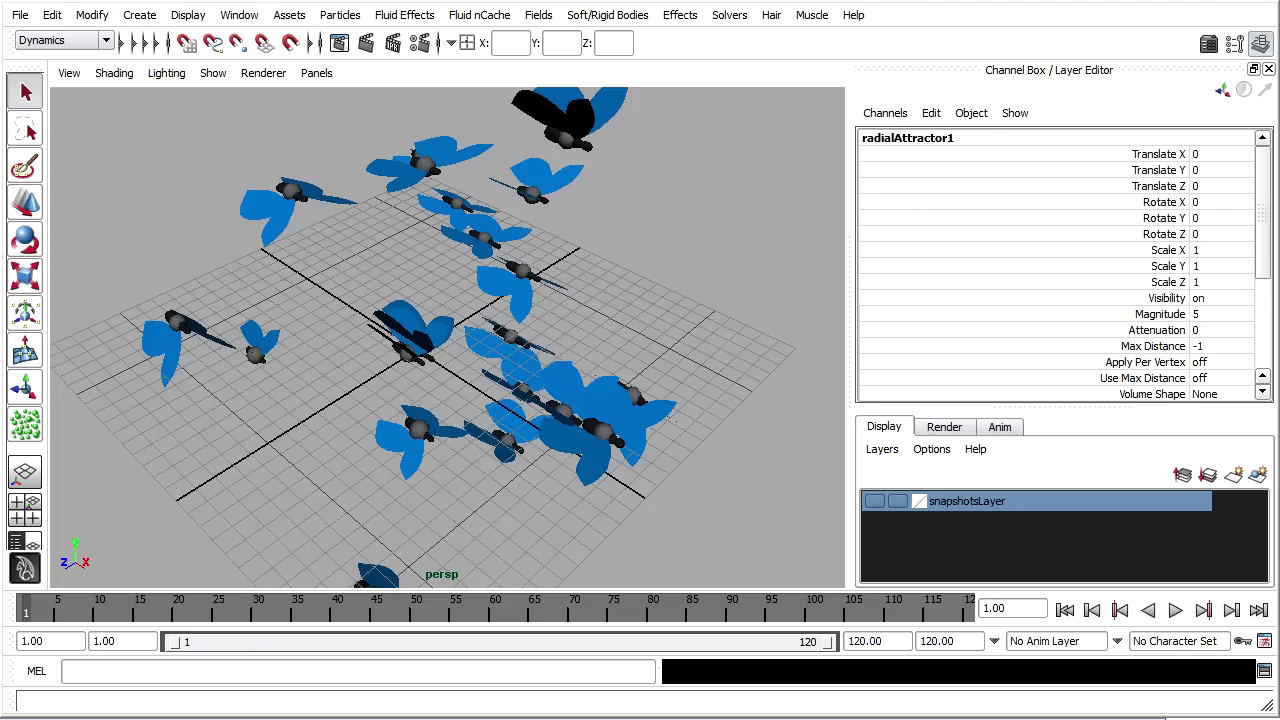
click(1195, 315)
text(-)
key(Return)
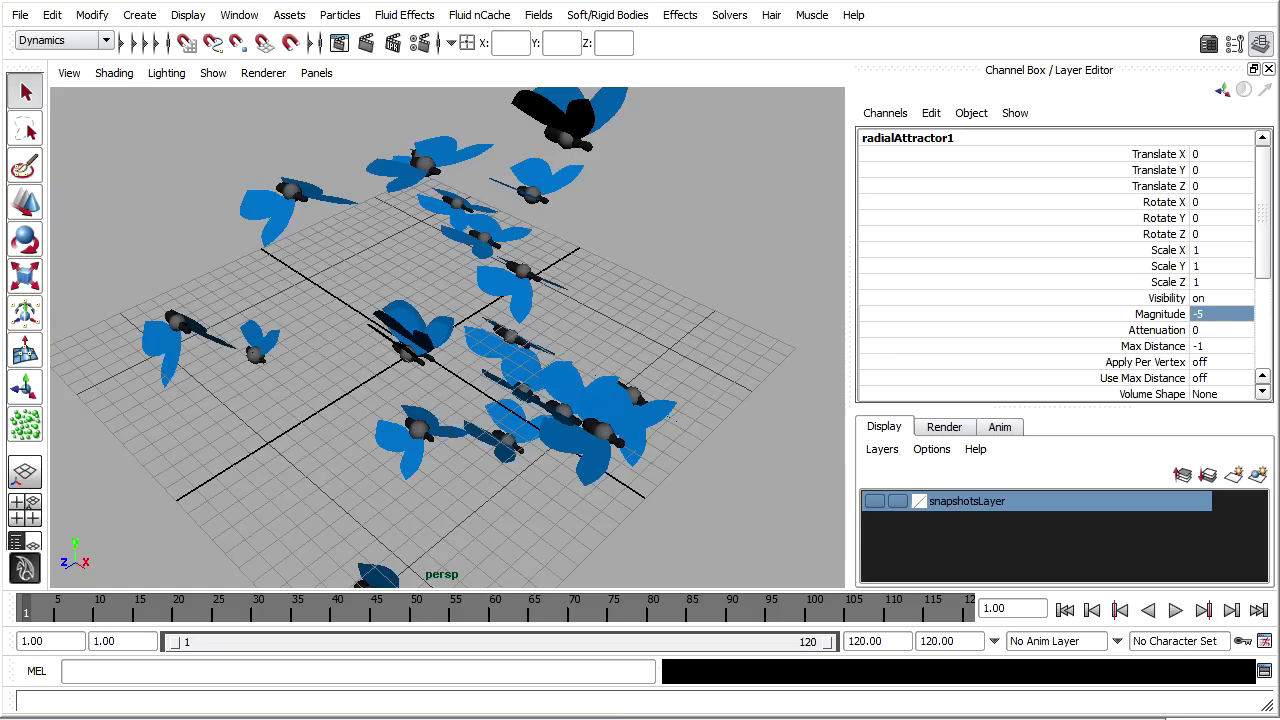
Step: Play the simulation several times to test the attractor, ending rewound at frame 1
click(1168, 613)
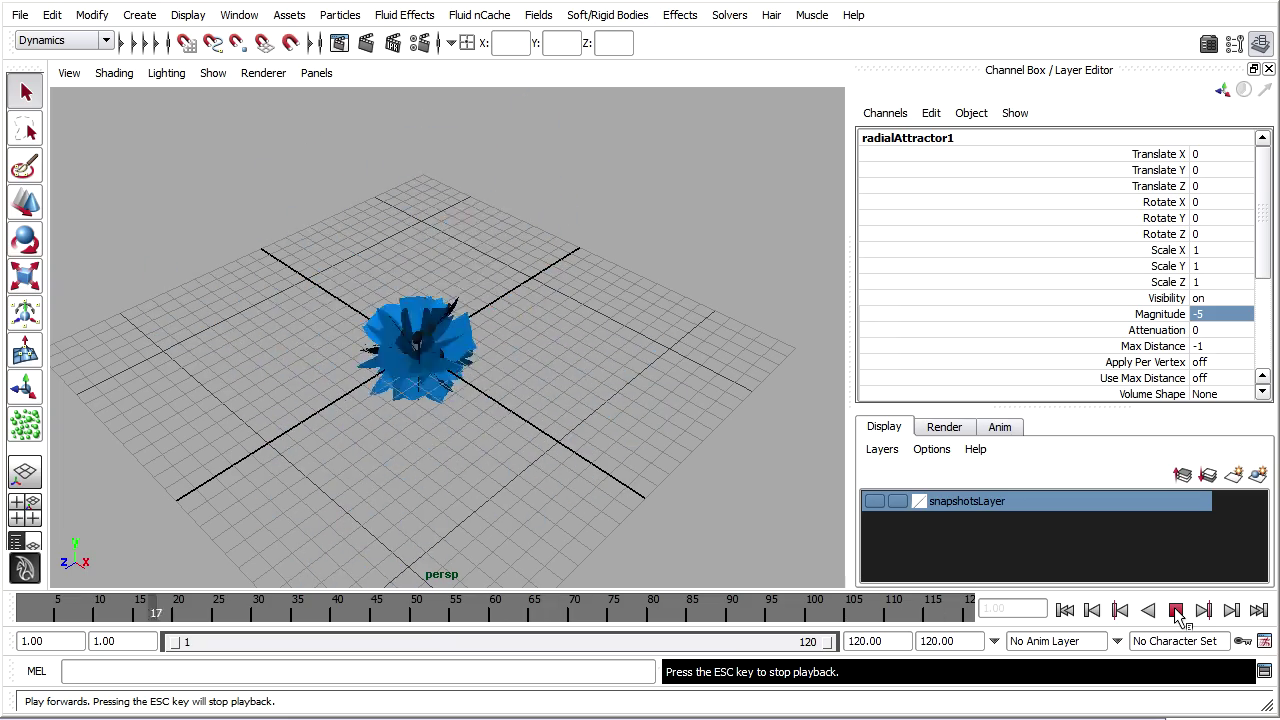
click(1178, 613)
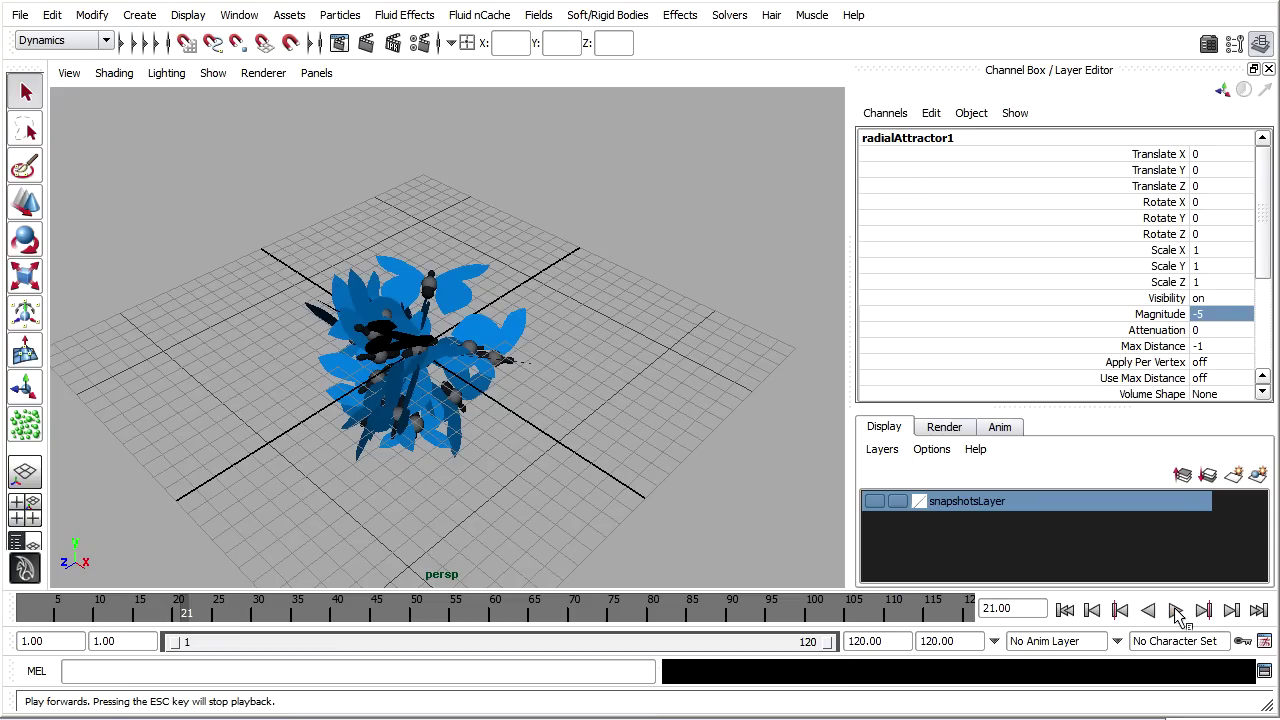
click(1177, 612)
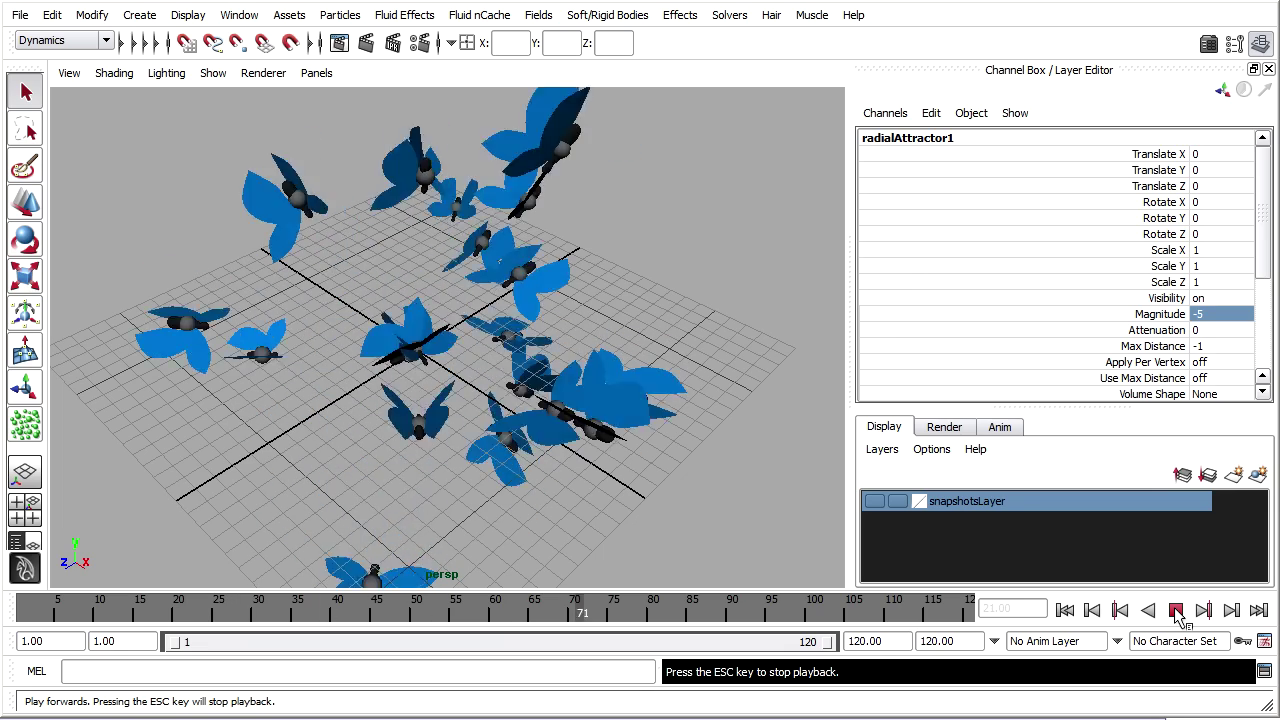
click(1177, 612)
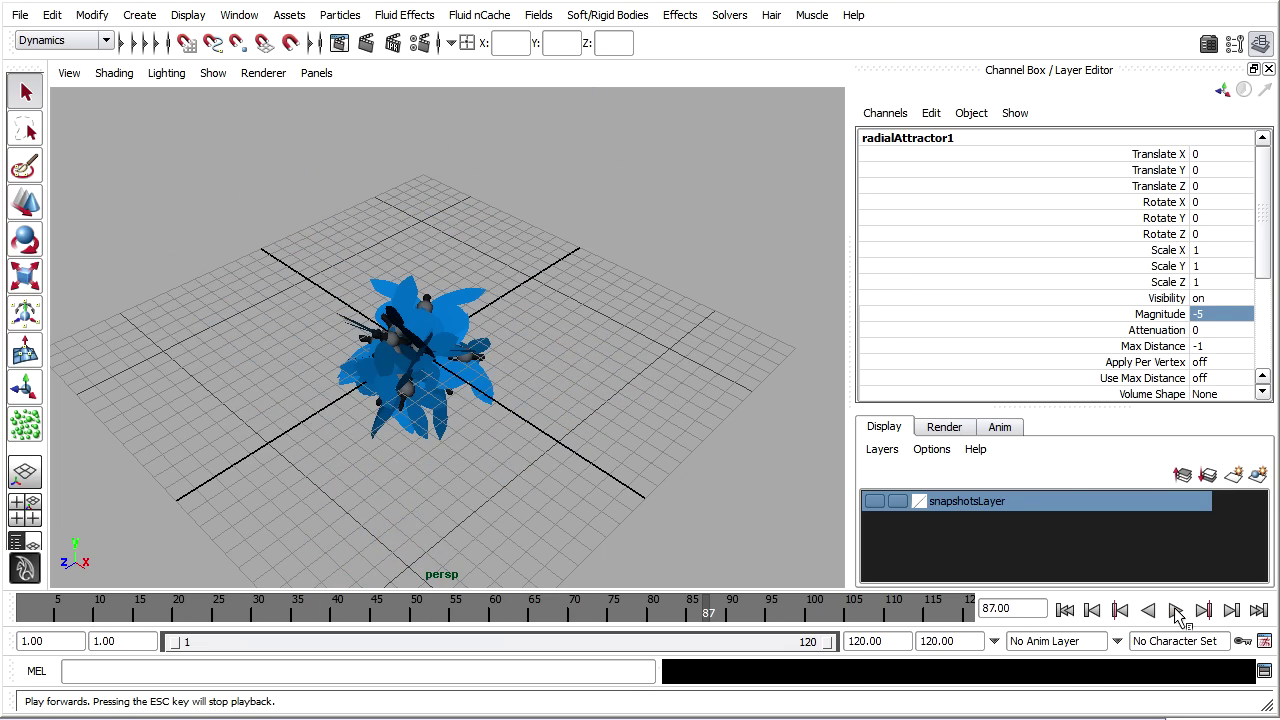
click(1066, 611)
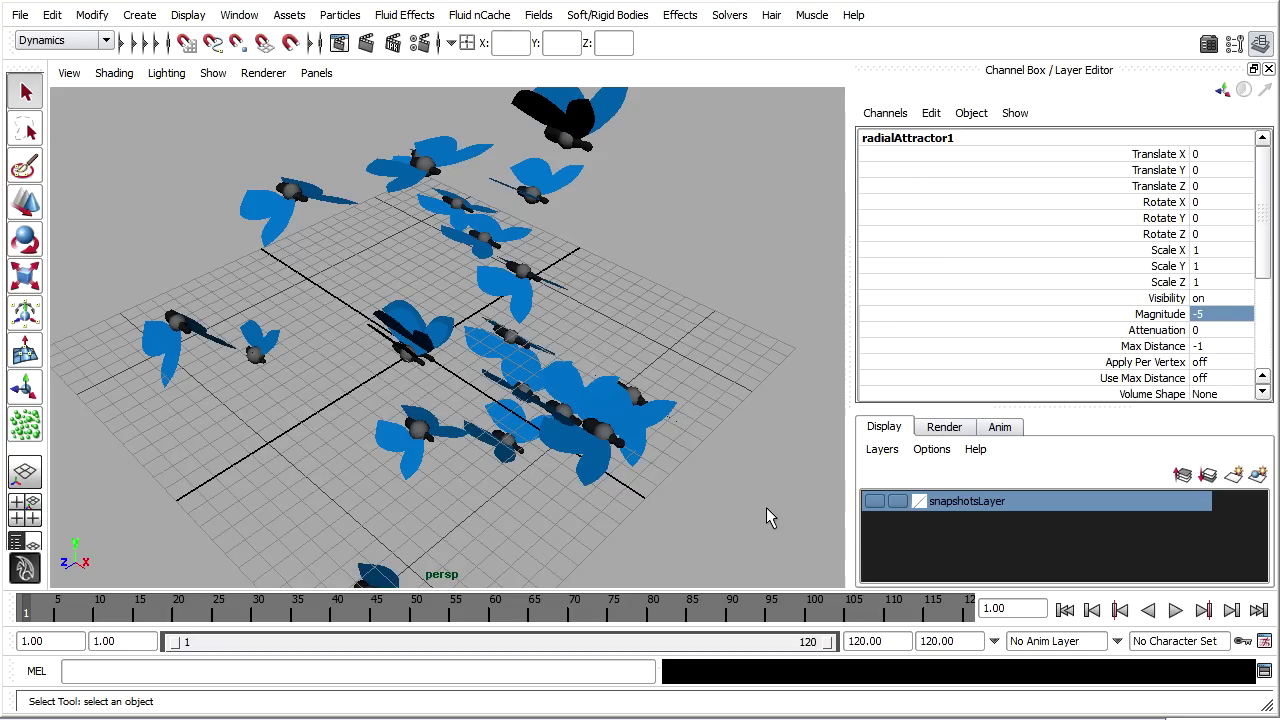
click(1177, 611)
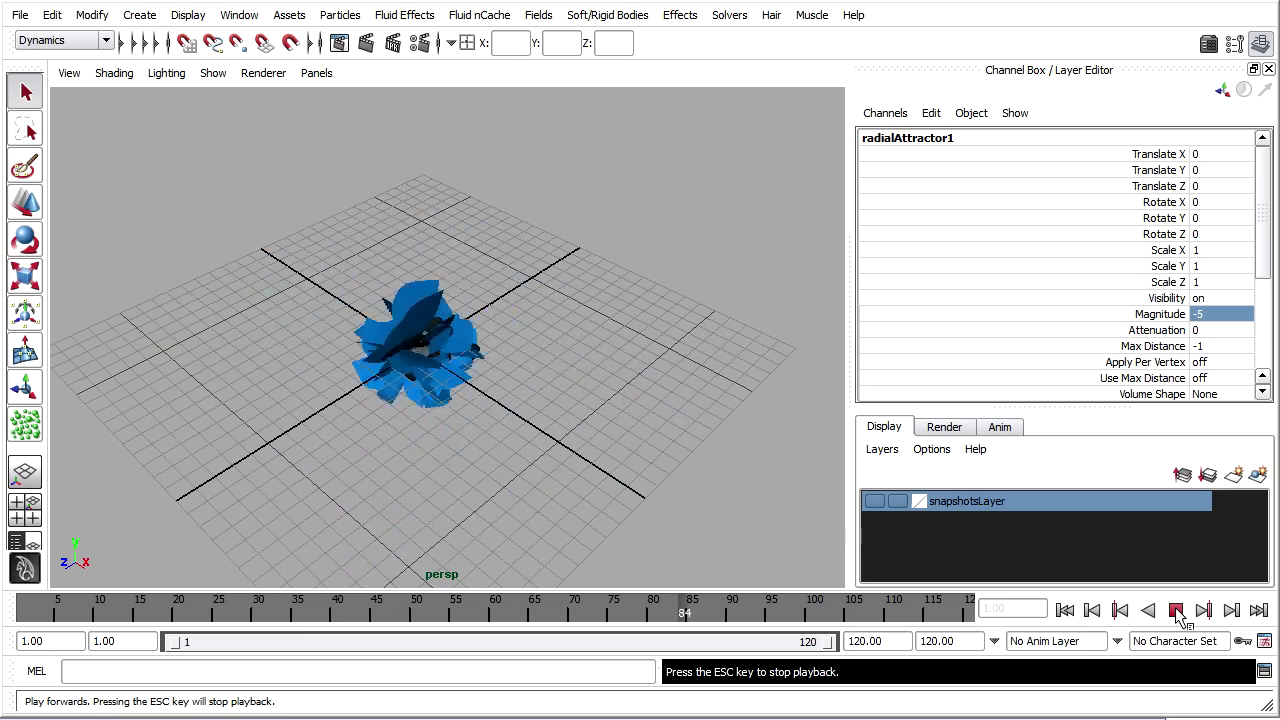
click(1177, 611)
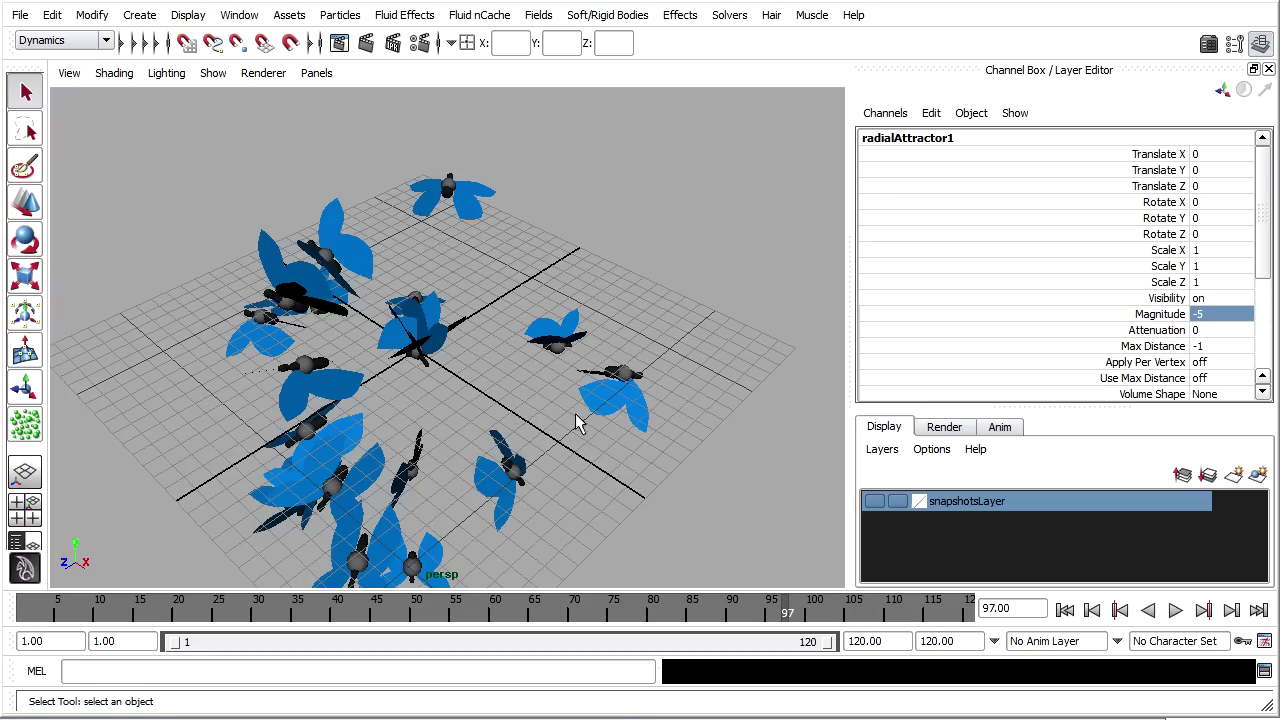
click(1065, 610)
click(1176, 610)
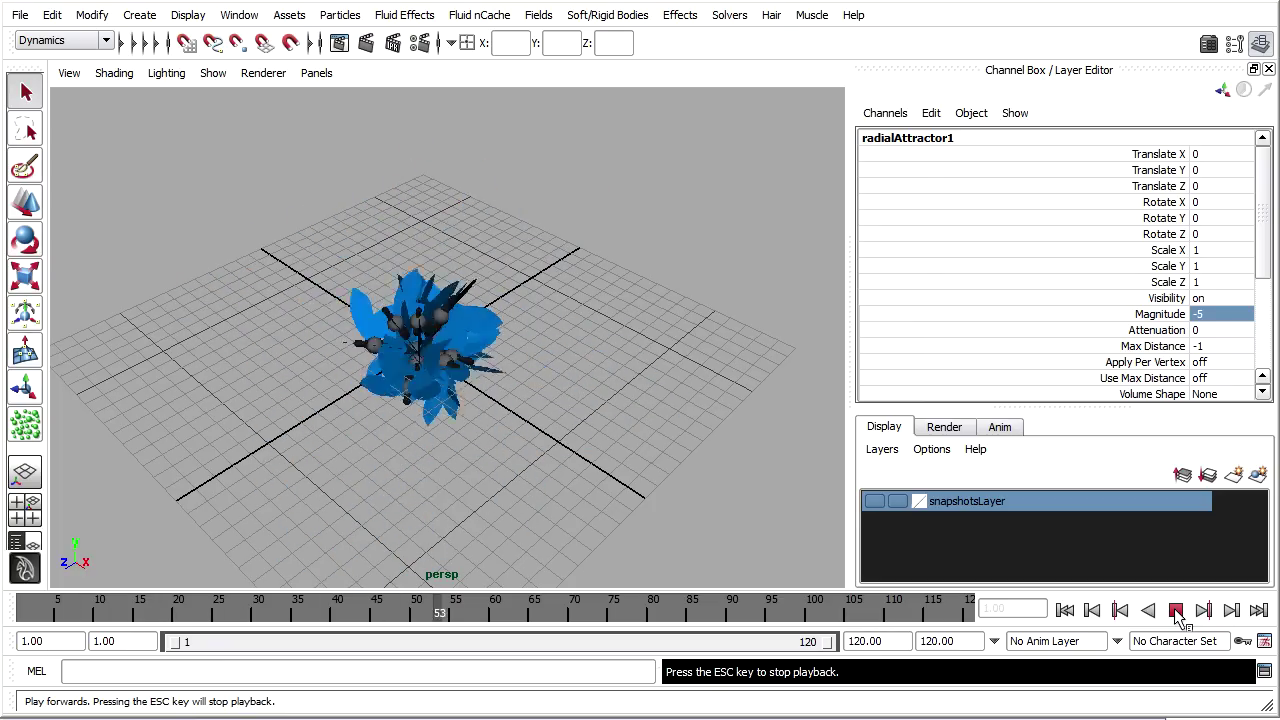
click(1176, 610)
click(1065, 610)
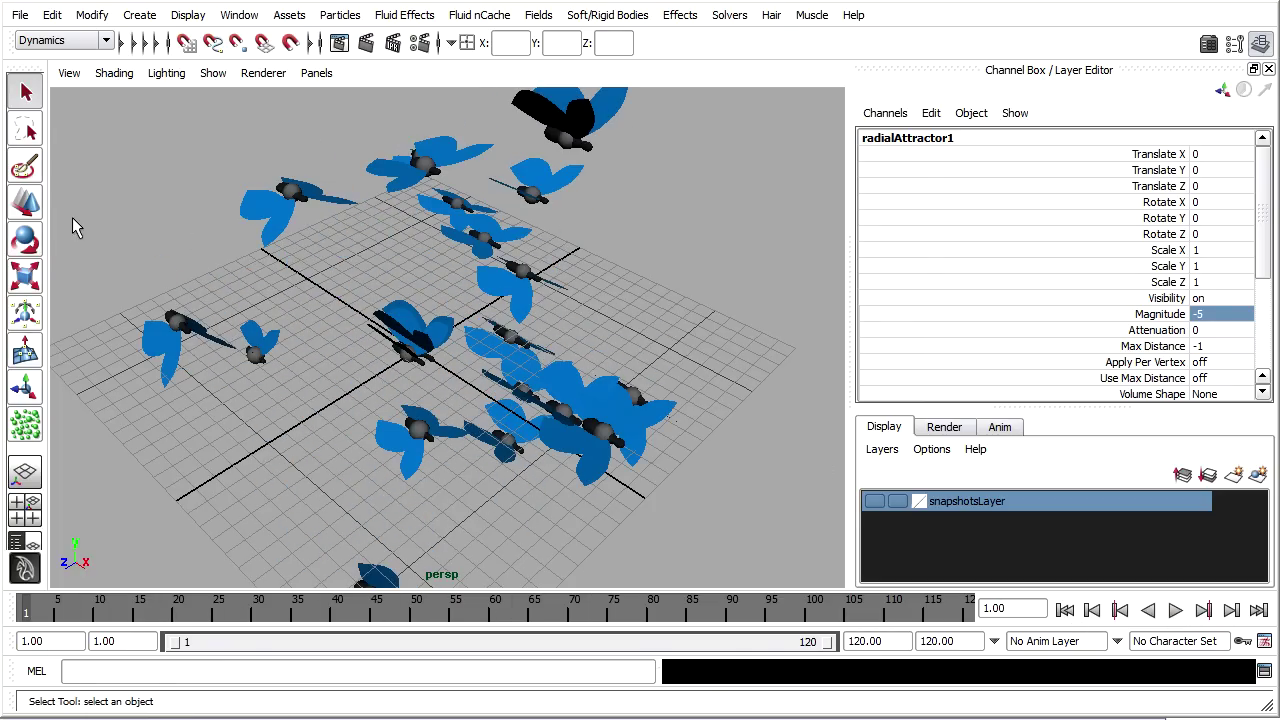
Step: Move radialAttractor1 to Translate X 15.668, preview the butterflies flocking, and rewind to frame 1
click(26, 205)
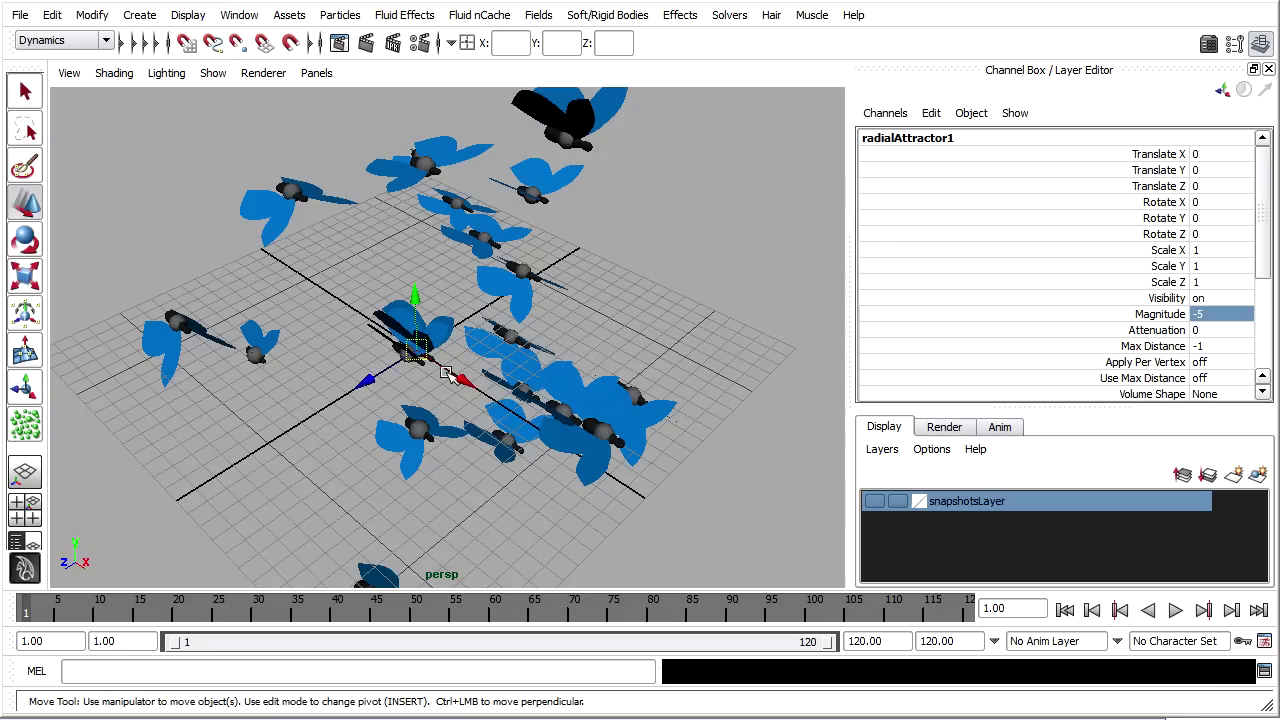
drag(450, 374, 718, 542)
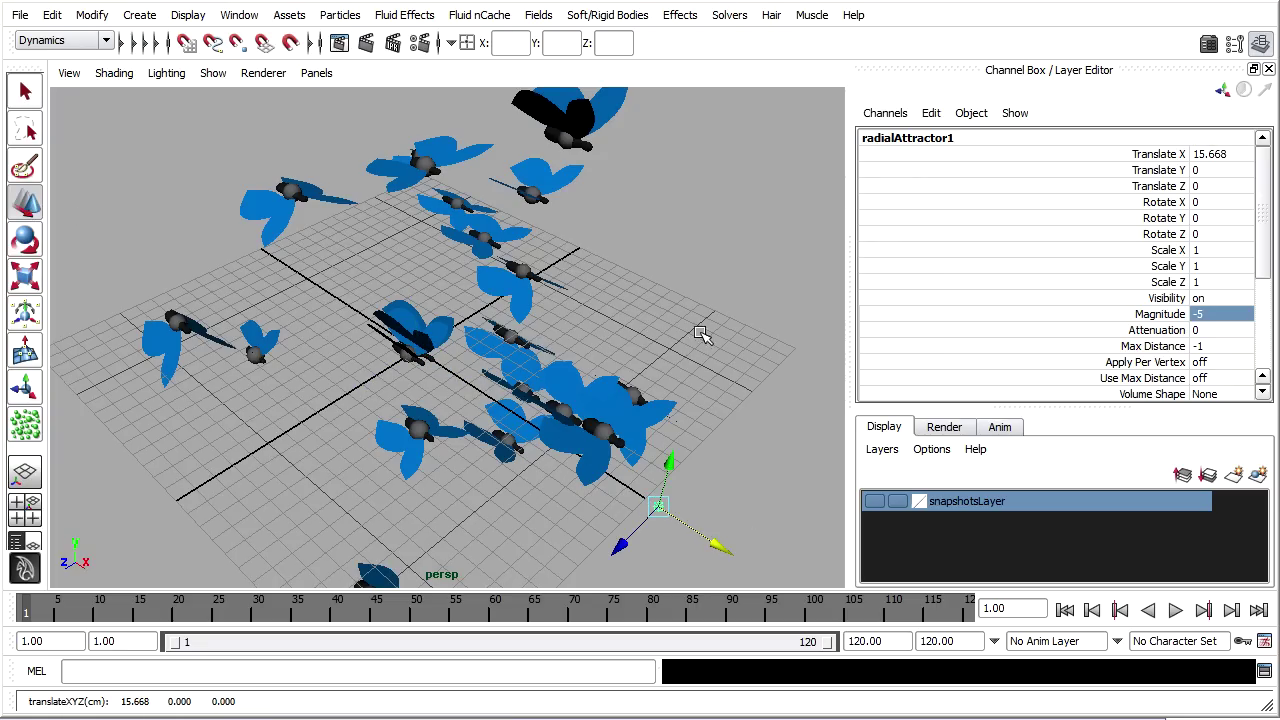
scroll(600, 277, down, 5)
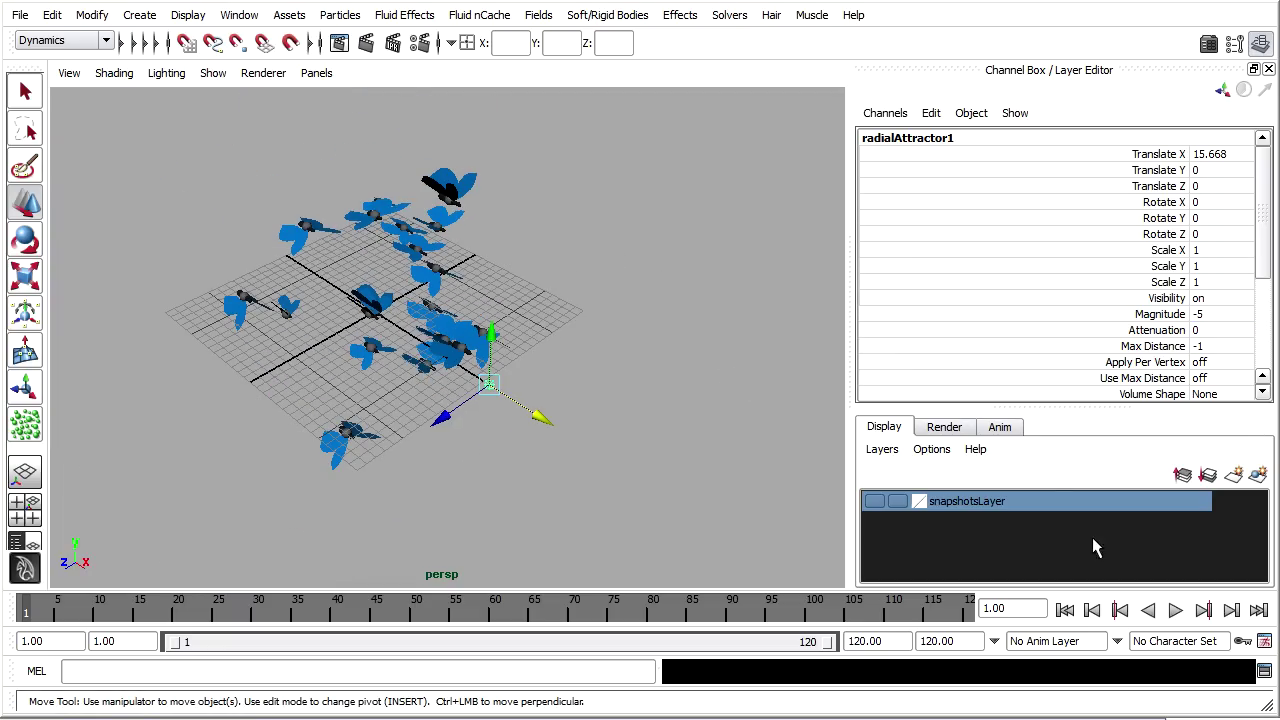
click(1176, 610)
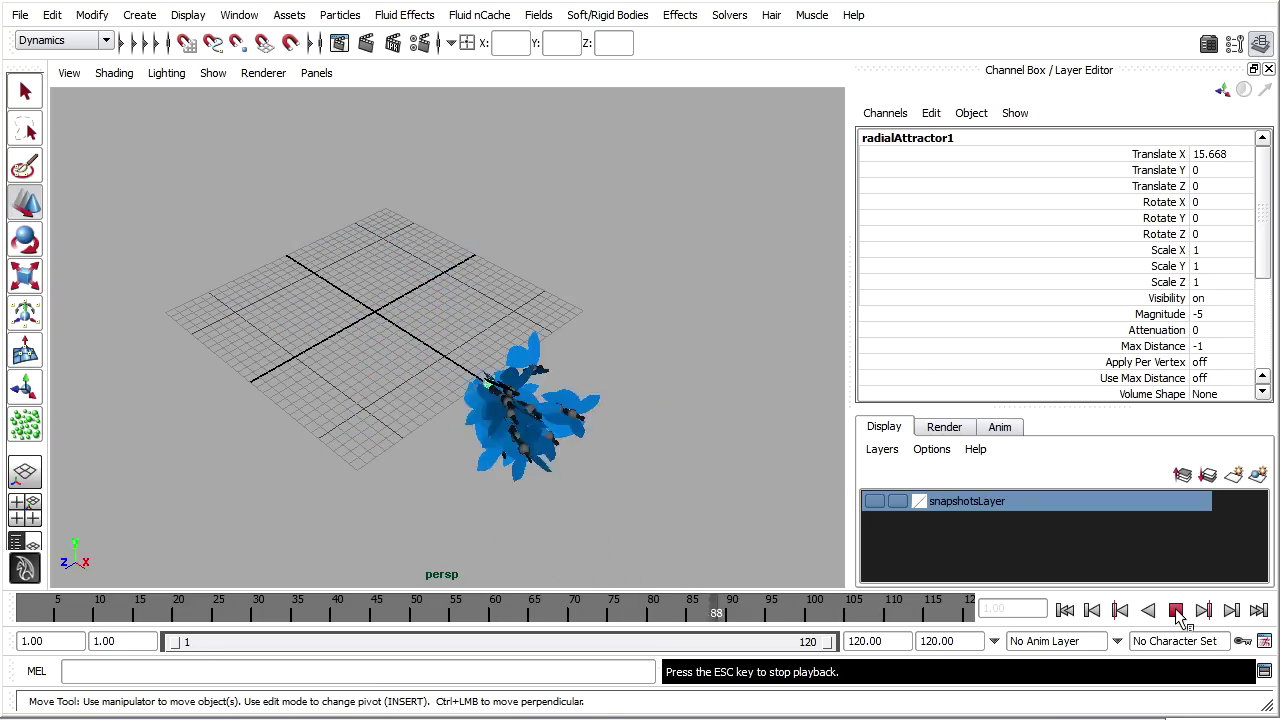
click(1176, 611)
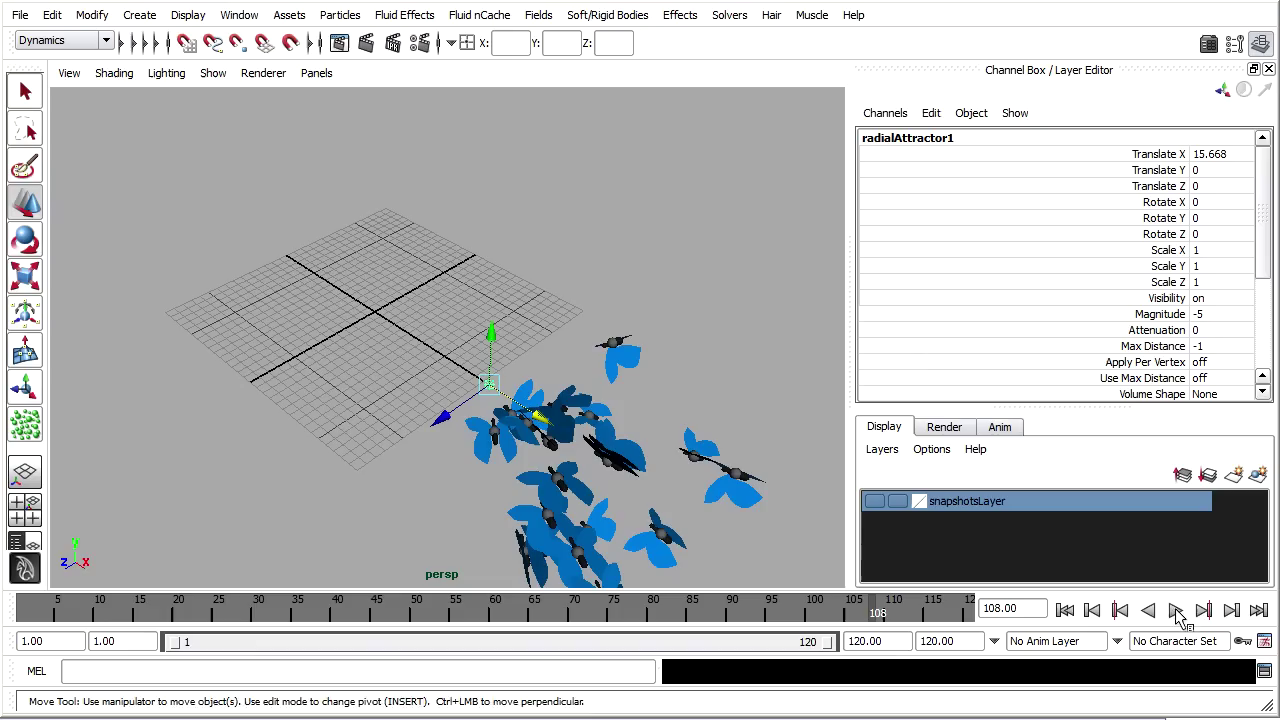
click(1067, 611)
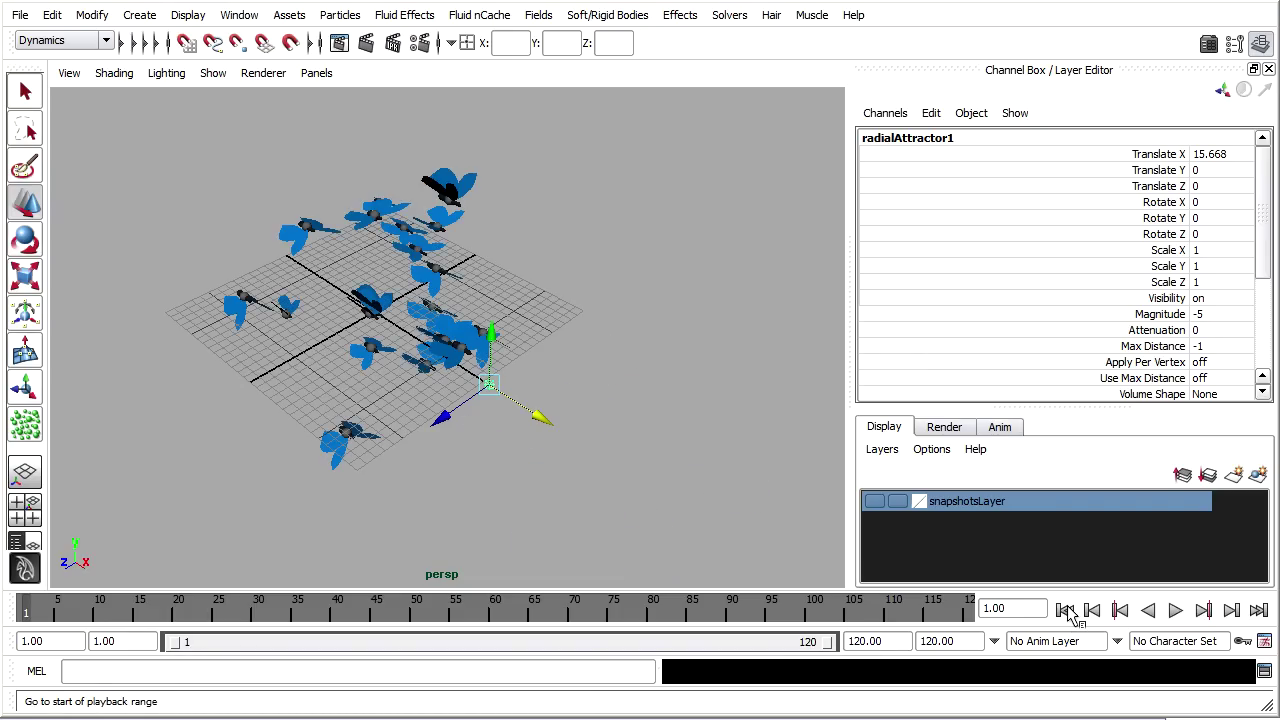
Step: Set the butterfly particles' Conserve to 0, test playback, and rewind to frame 1
click(345, 433)
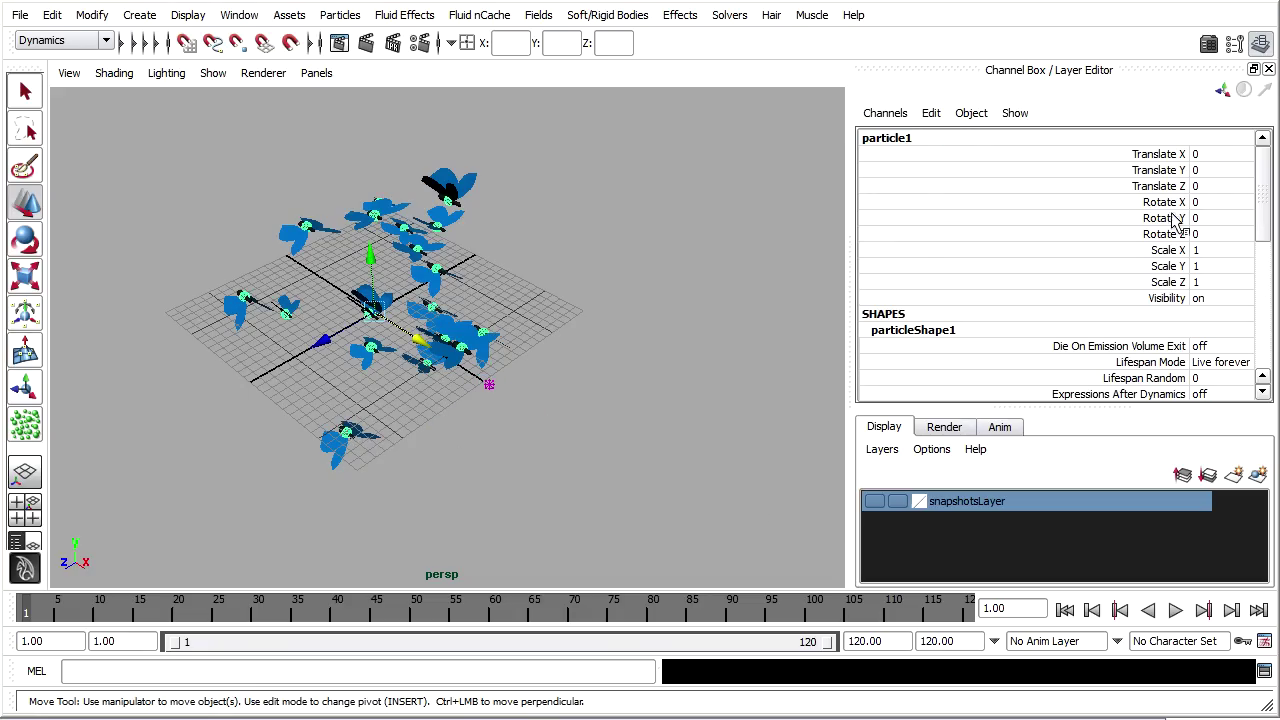
drag(1262, 165, 1268, 236)
double_click(1222, 276)
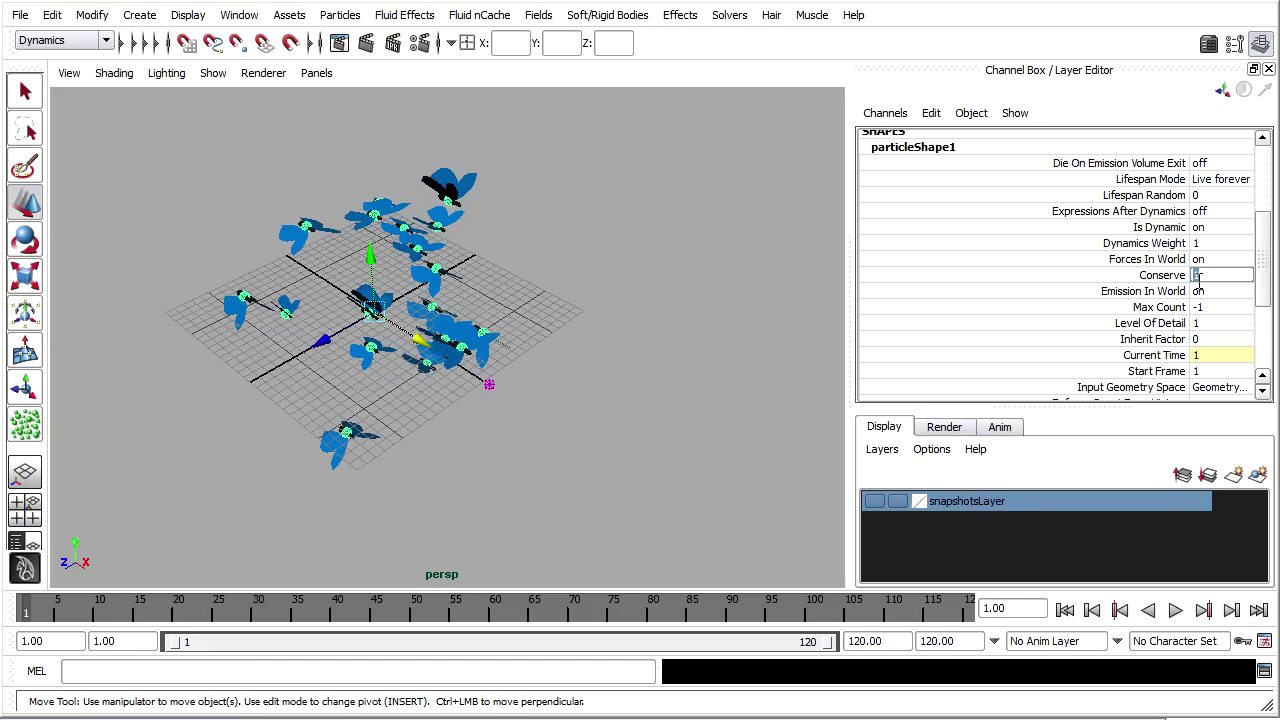
text(0.)
key(Return)
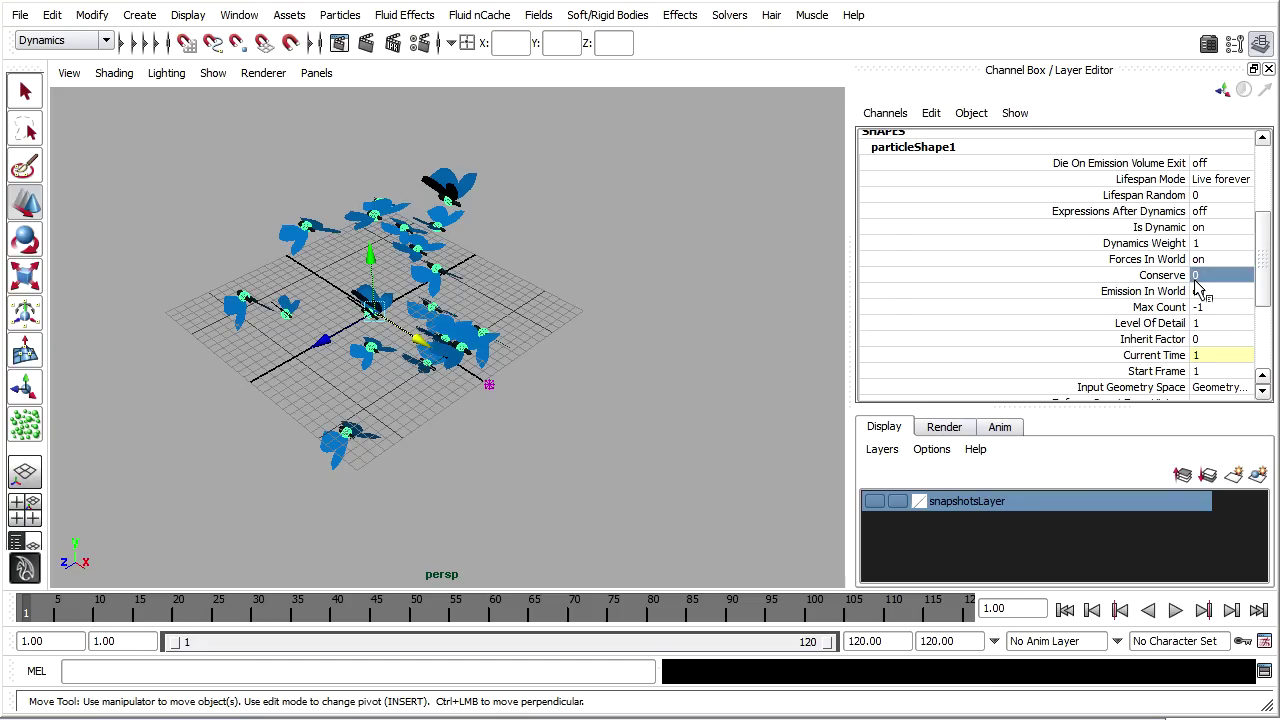
click(1176, 611)
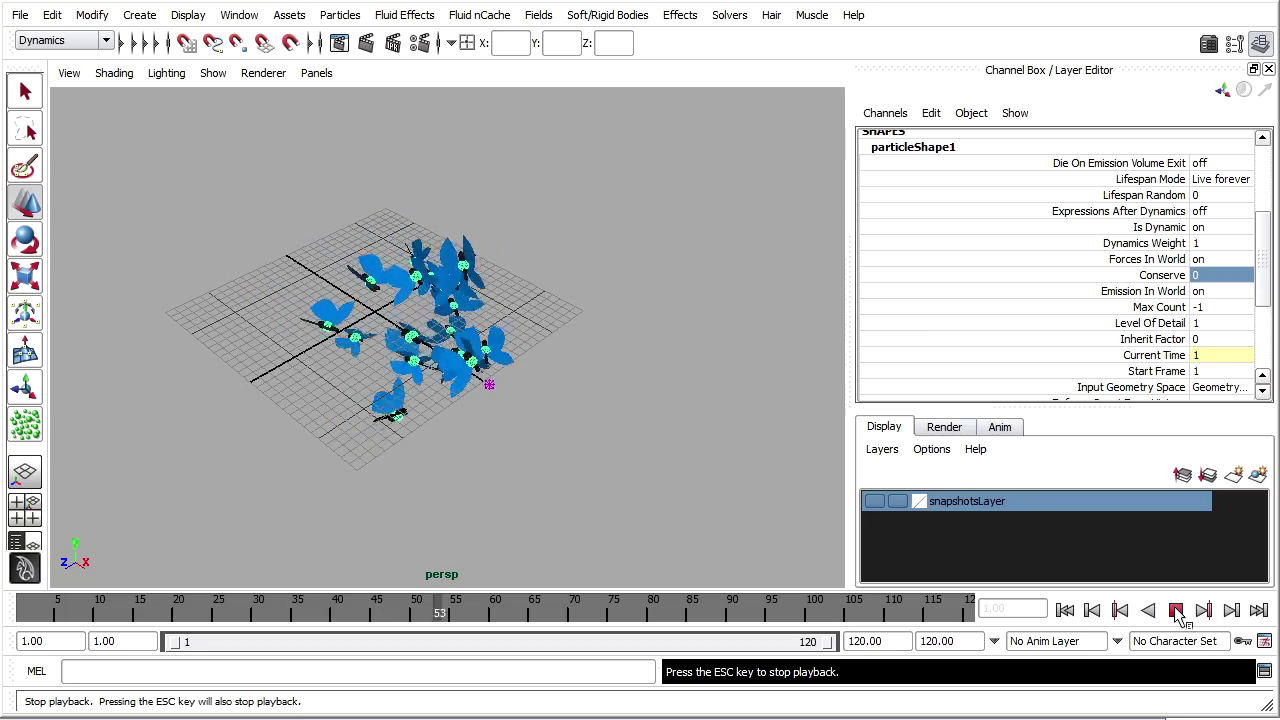
click(1176, 611)
click(1065, 611)
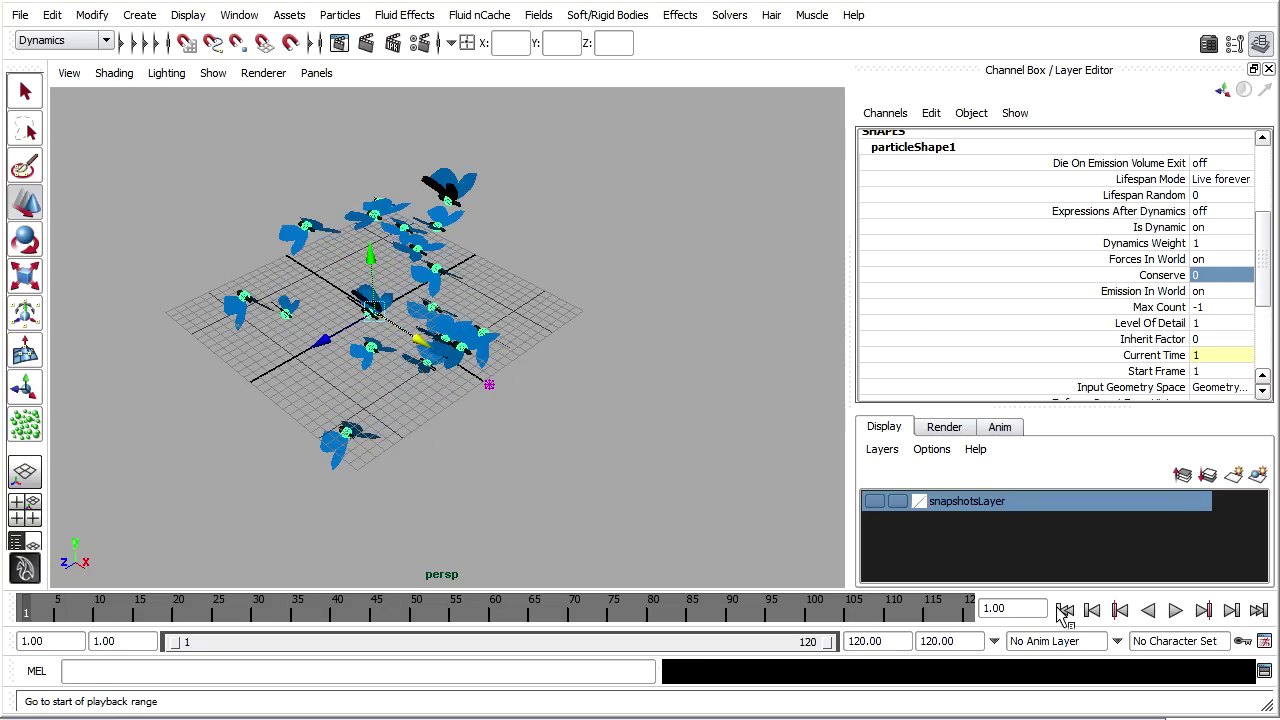
Step: Restore Conserve to 1 and play the flock up to frame 67
drag(1268, 240, 1270, 265)
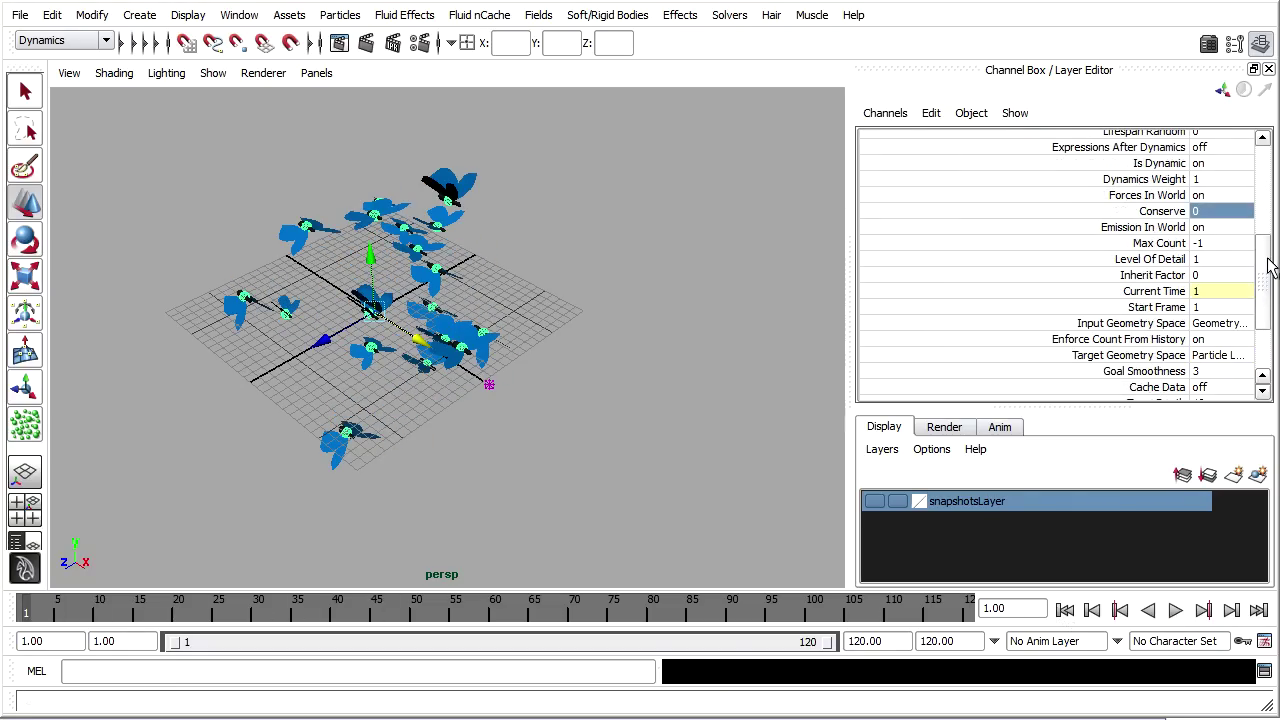
click(1220, 210)
text(1)
key(Return)
click(1176, 611)
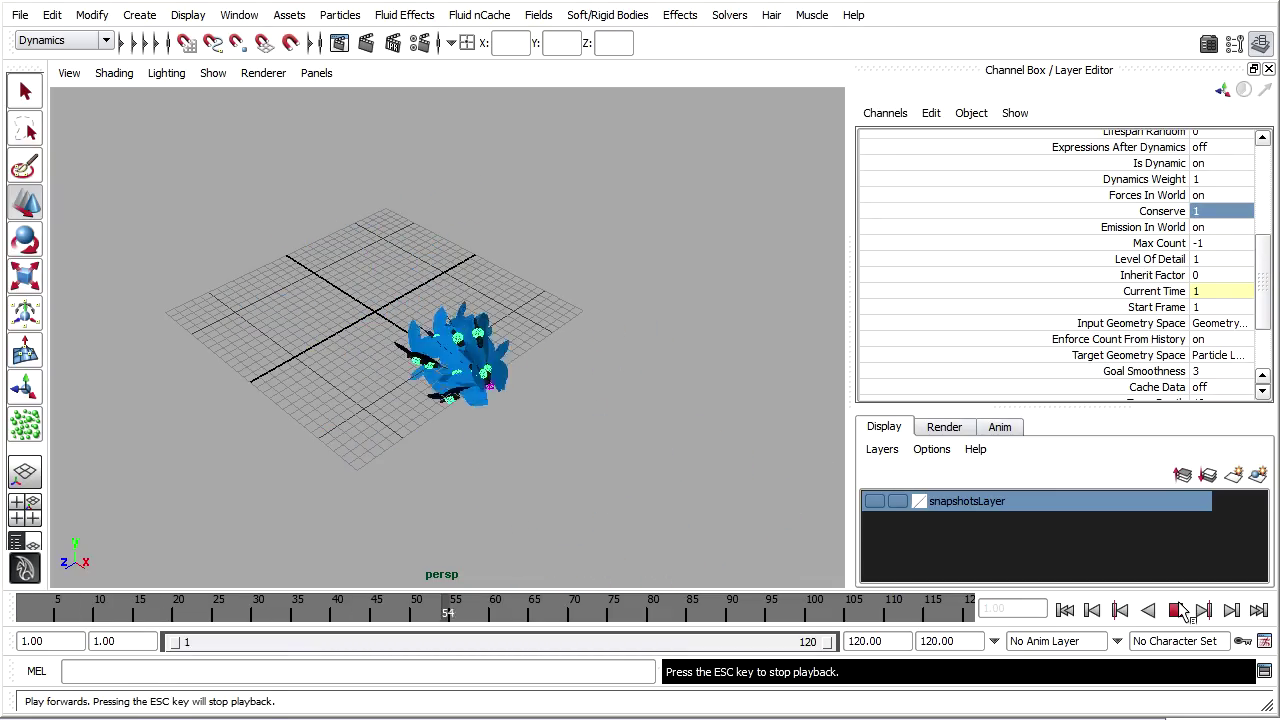
click(1176, 611)
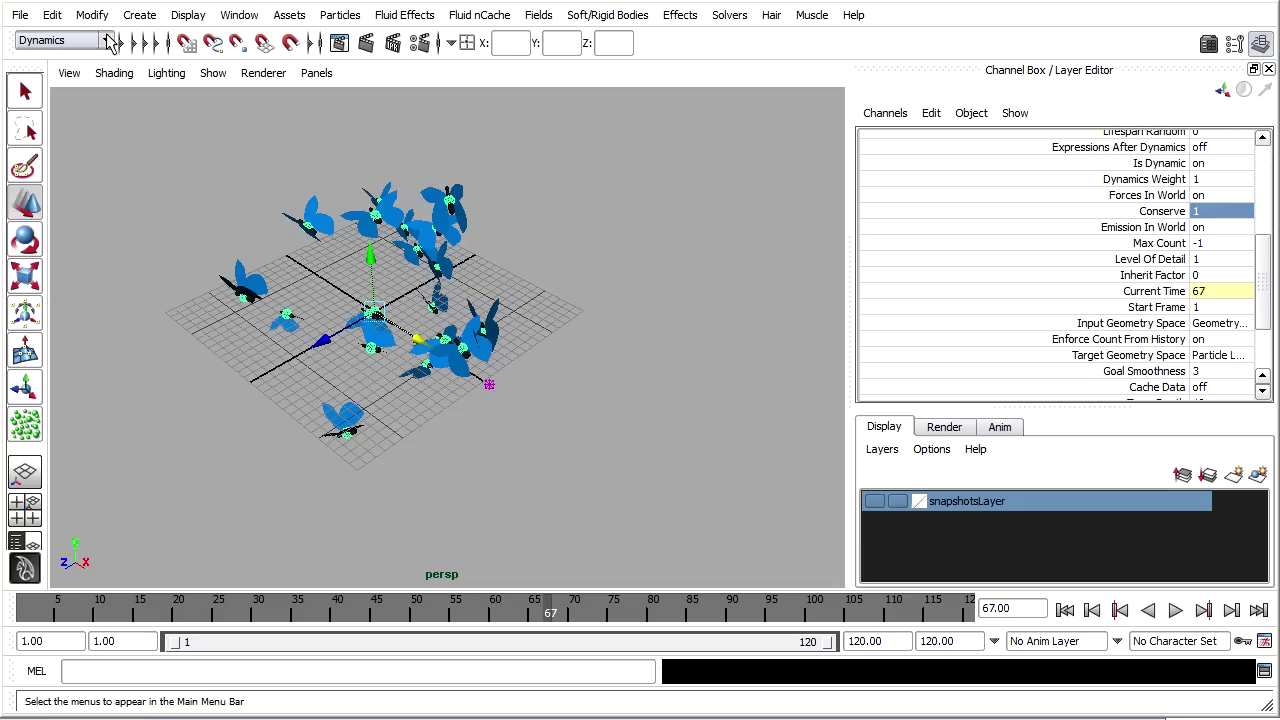
Step: Open the Radial field options and rename the field from radialAttractor to radialRepeller
click(538, 15)
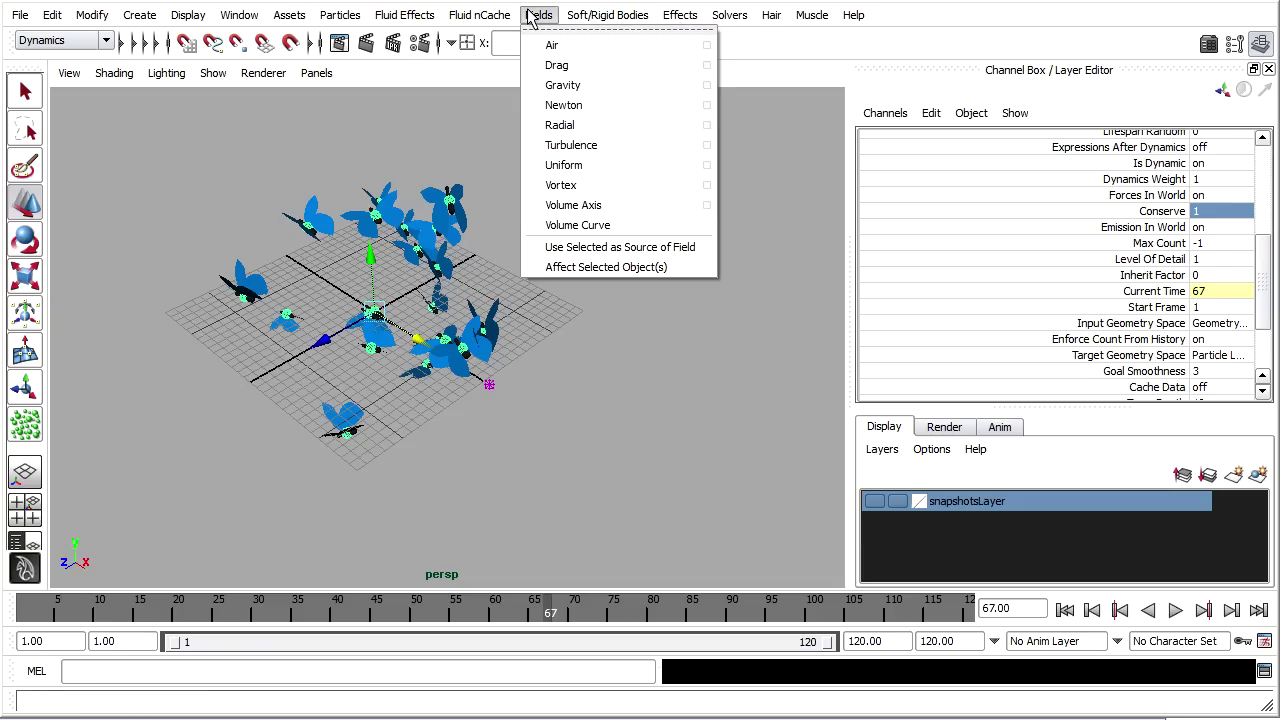
click(708, 127)
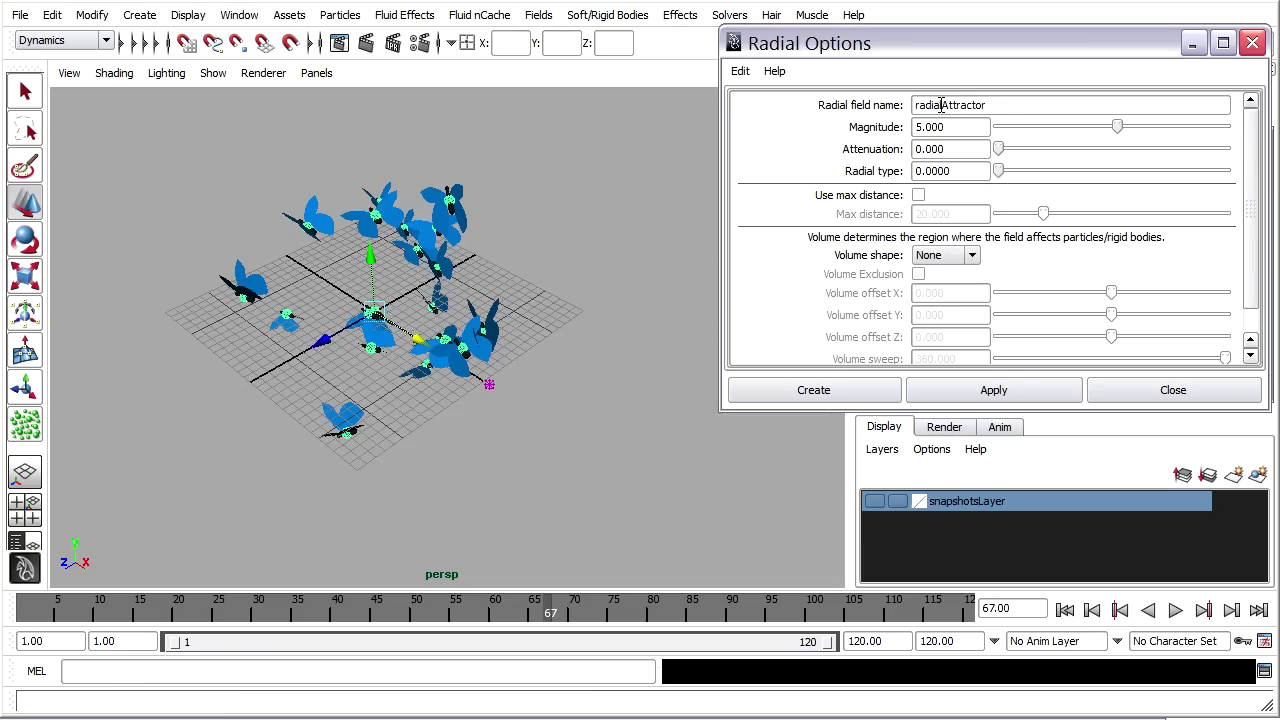
drag(943, 105, 1018, 105)
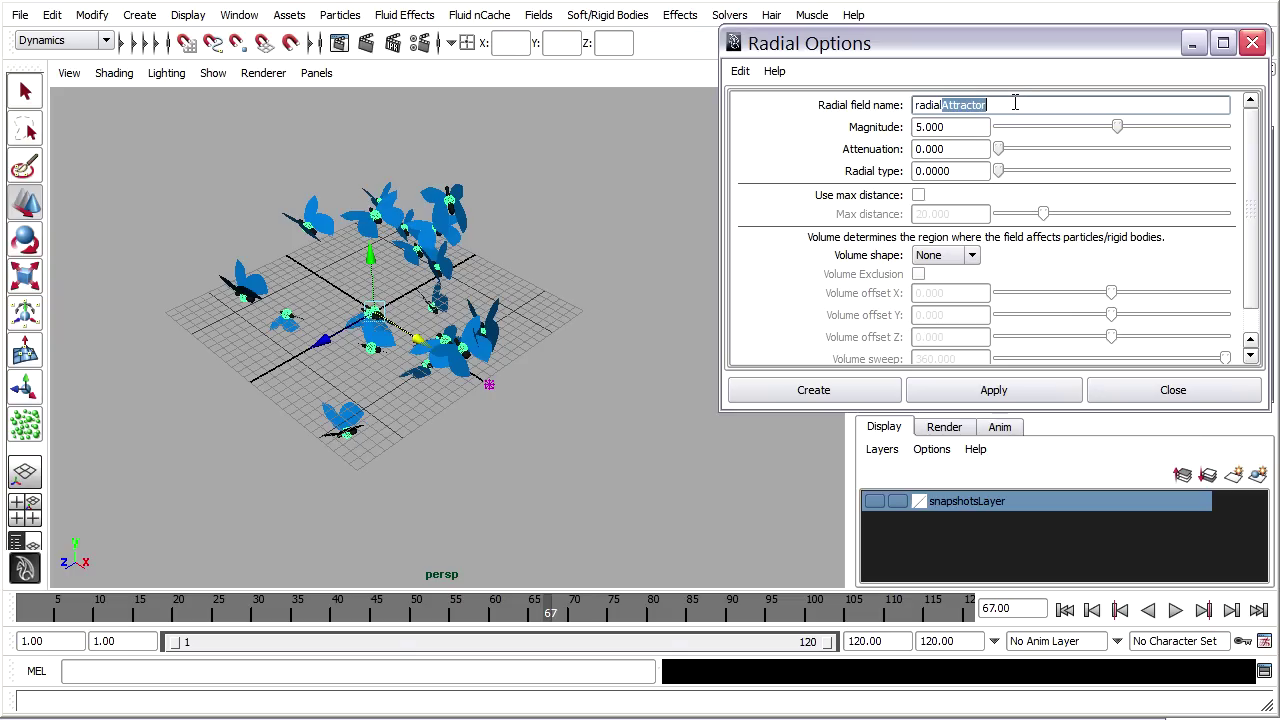
text(Repeller)
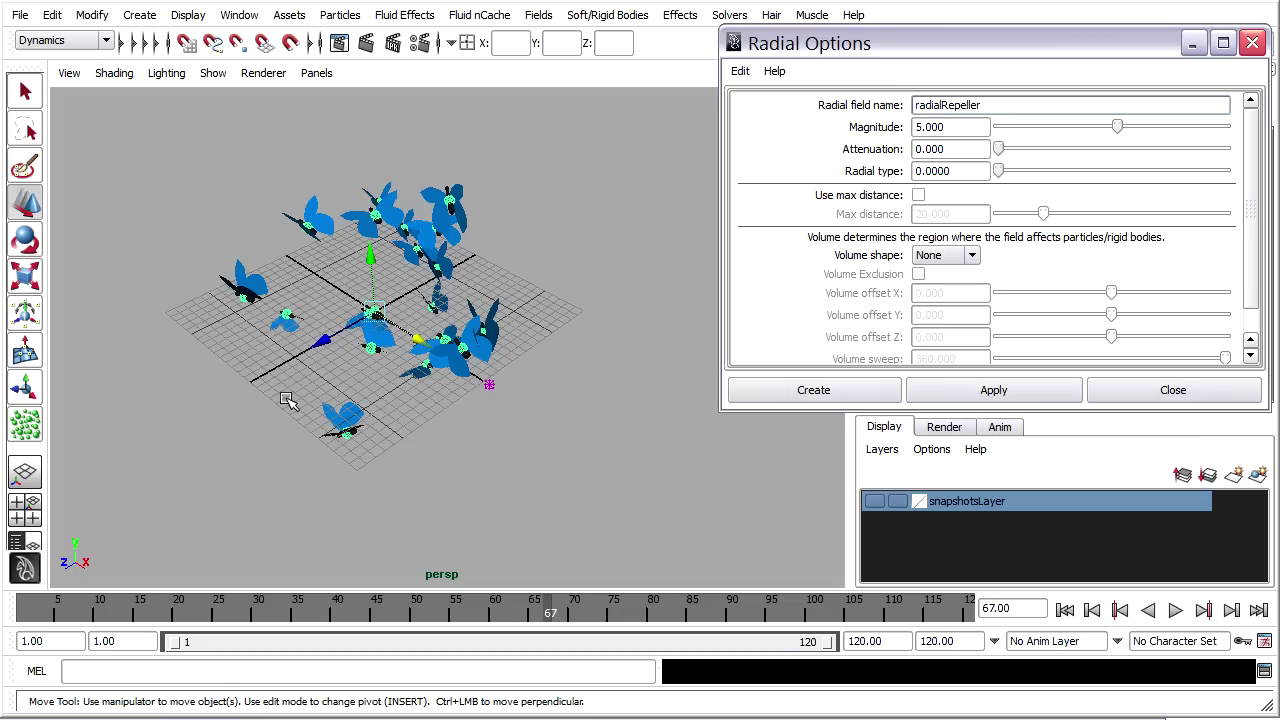
Step: Set the repeller's Attenuation to 1 and enable Use max distance with Max distance 10
click(945, 149)
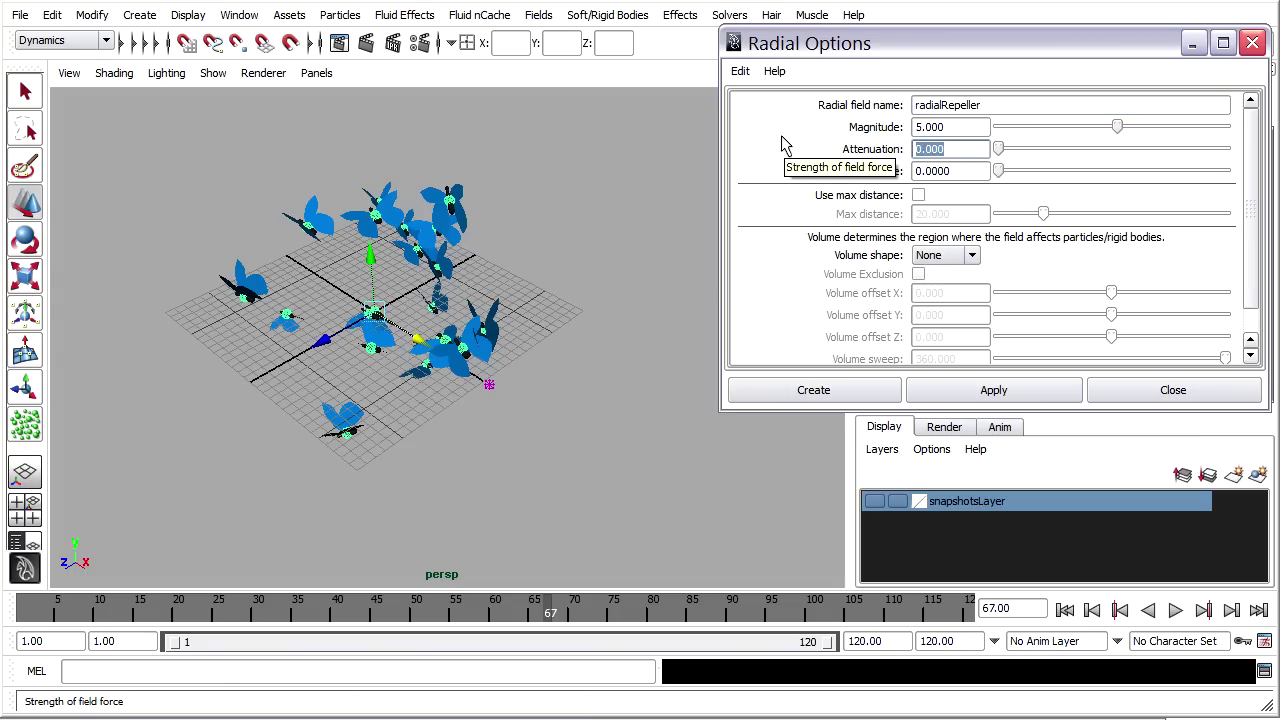
text(1)
click(919, 196)
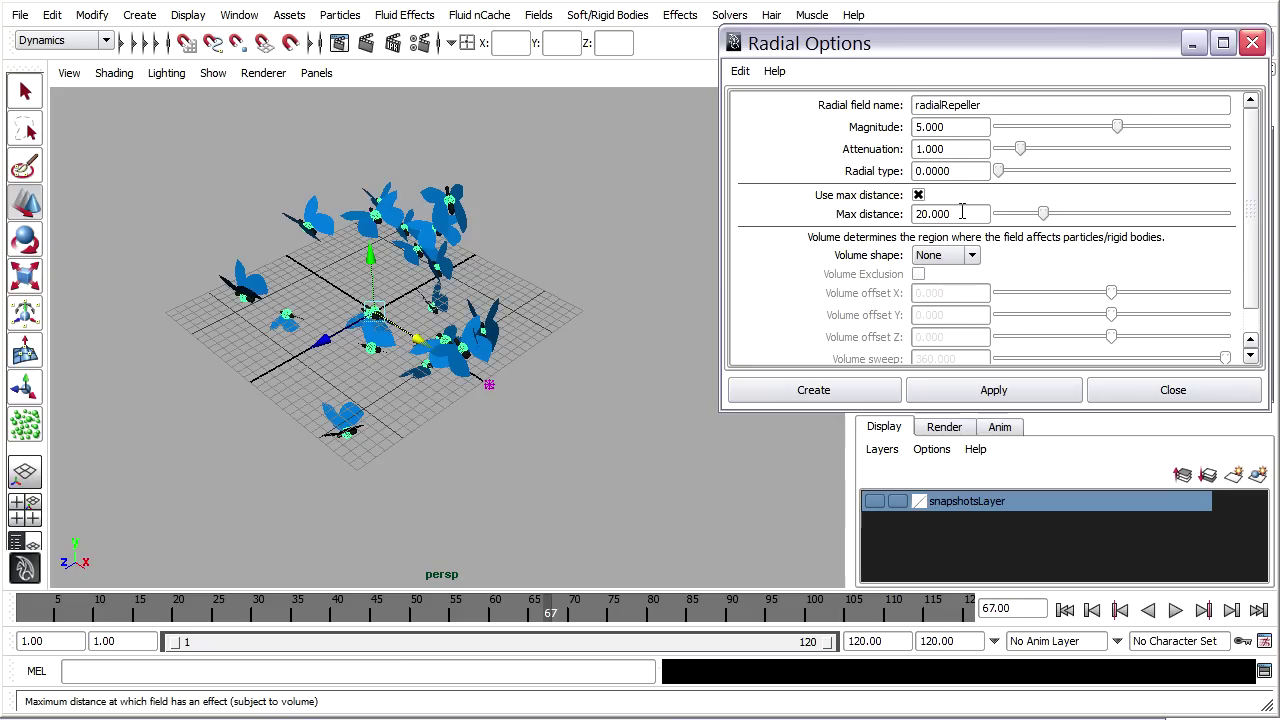
drag(963, 213, 853, 213)
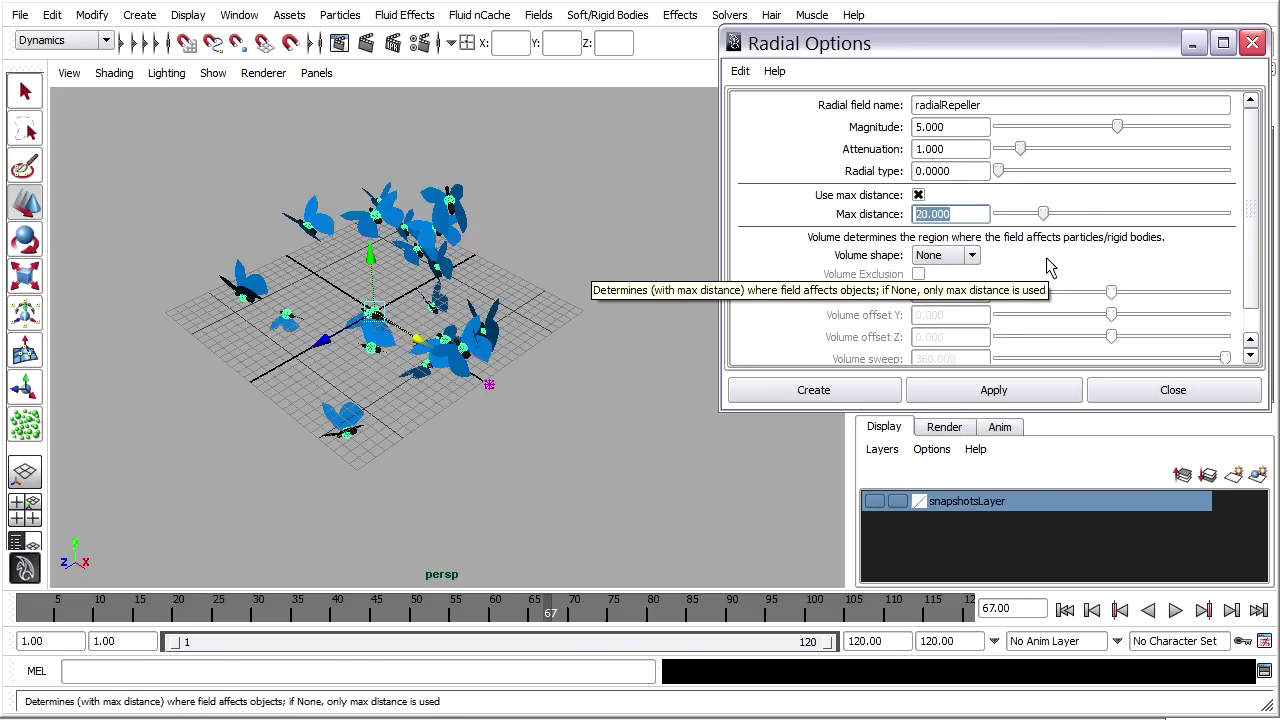
text(10)
key(Return)
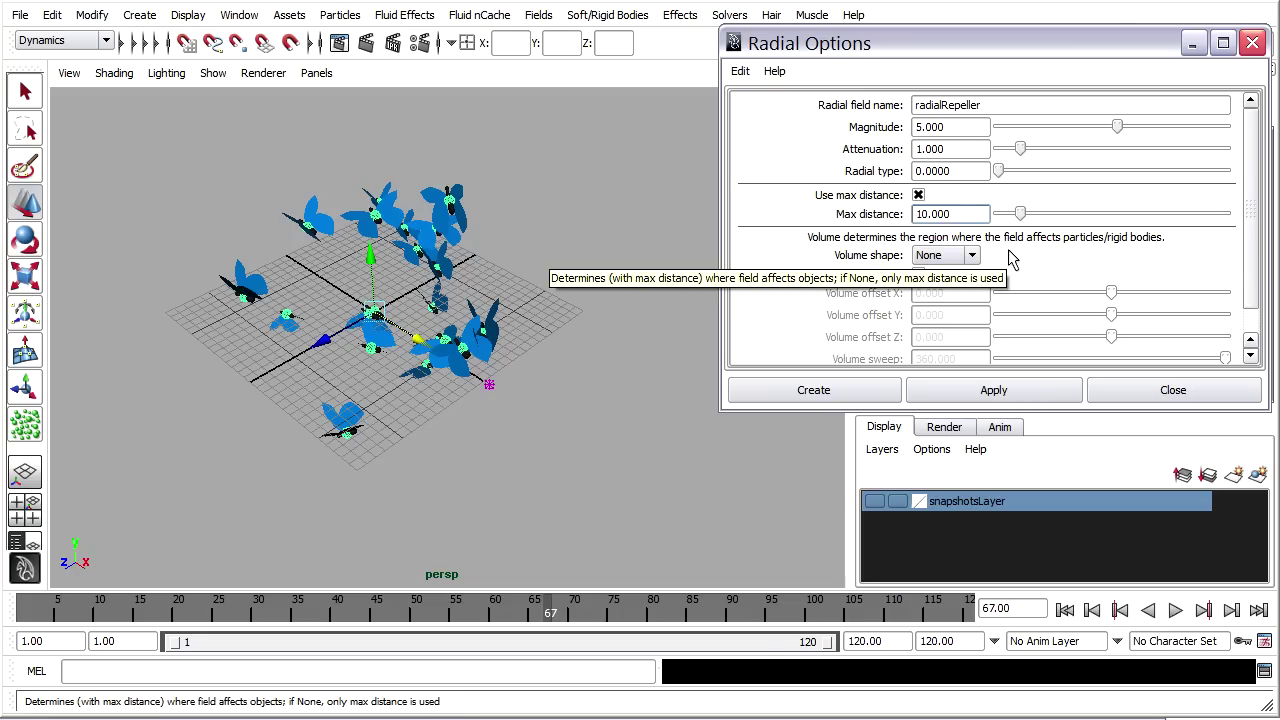
Step: Create radialRepeller1, test it with a playback, and rewind to frame 1
click(771, 402)
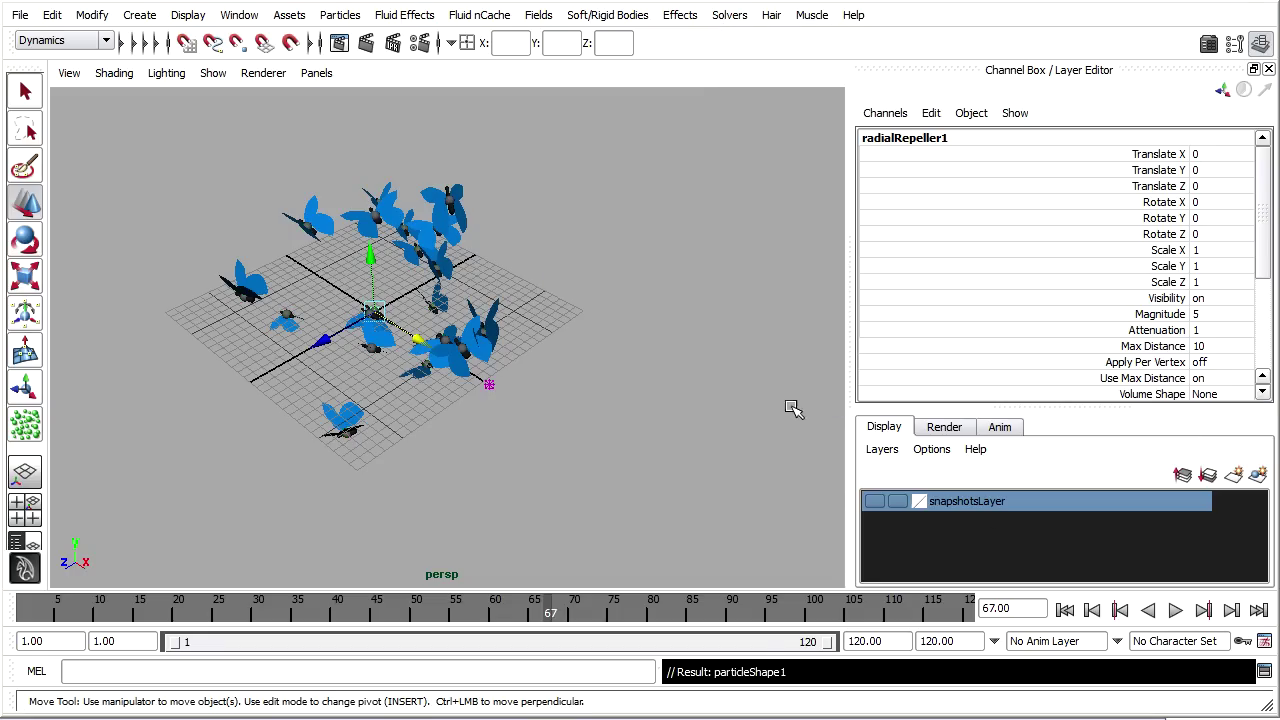
click(1064, 610)
click(1174, 611)
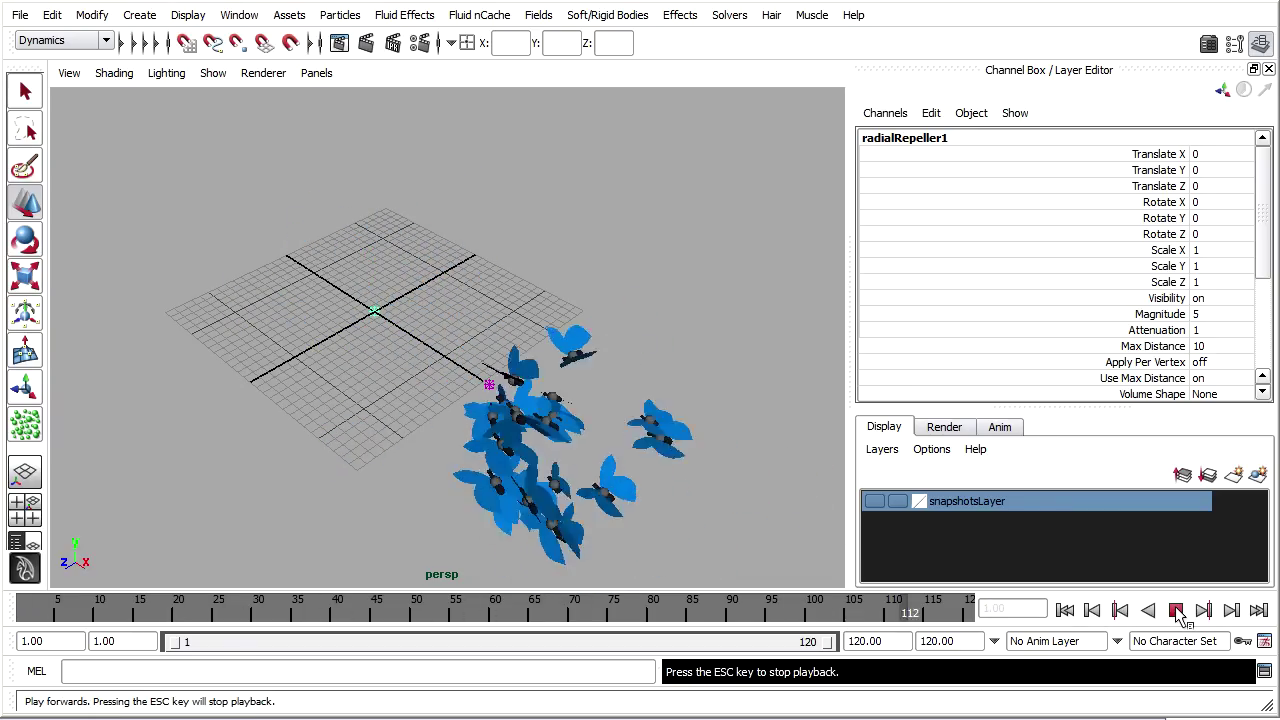
click(1178, 613)
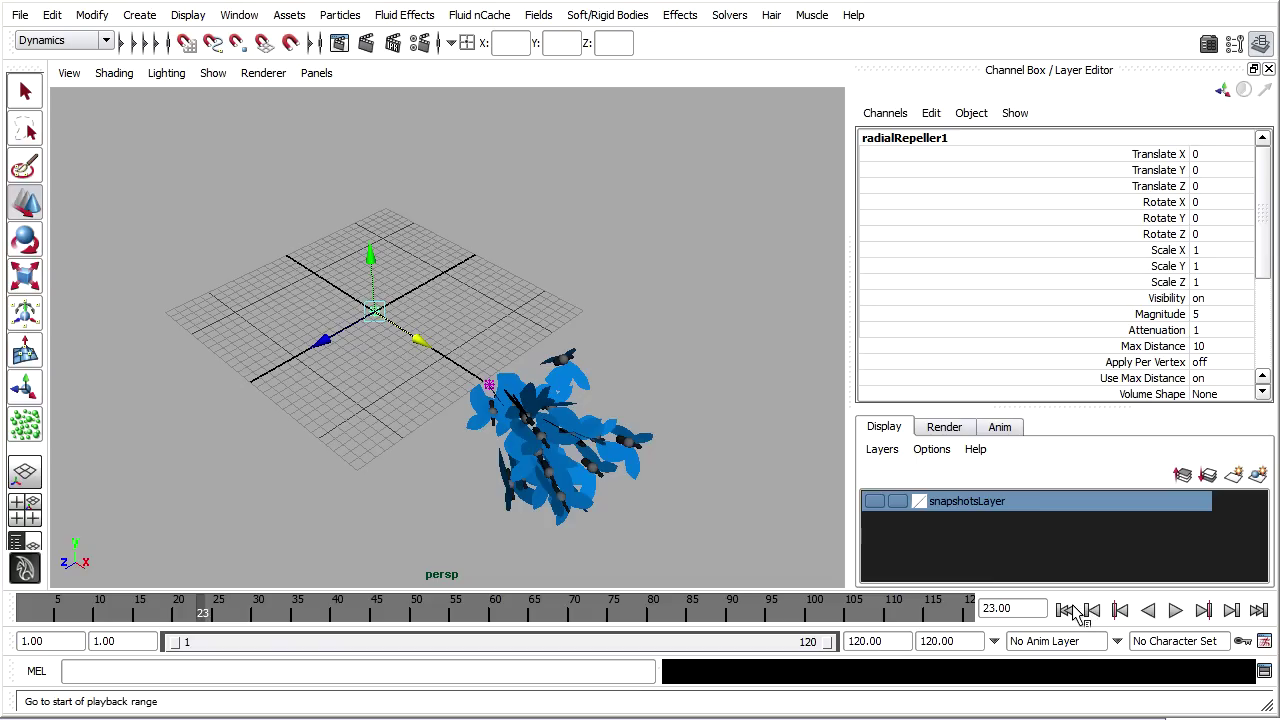
click(1064, 611)
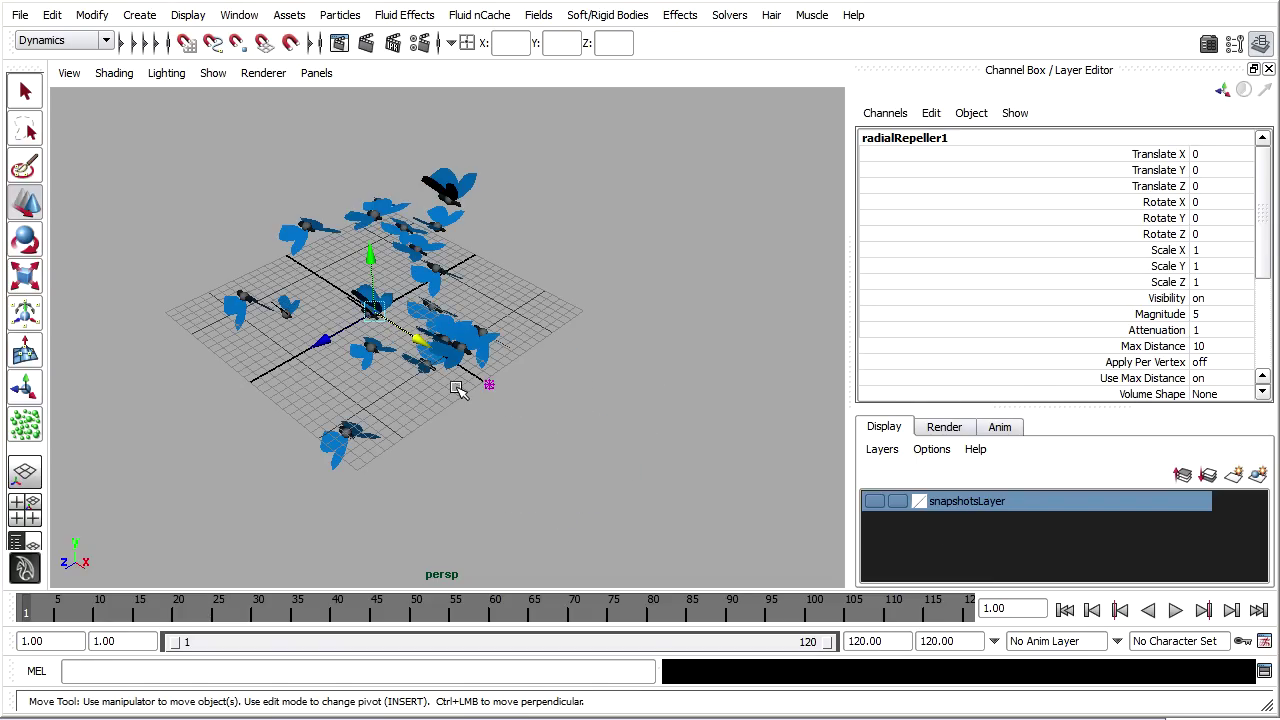
Step: In the Outliner, select radialRepeller1 with particle1 and make particle1 the repeller's field source
click(236, 18)
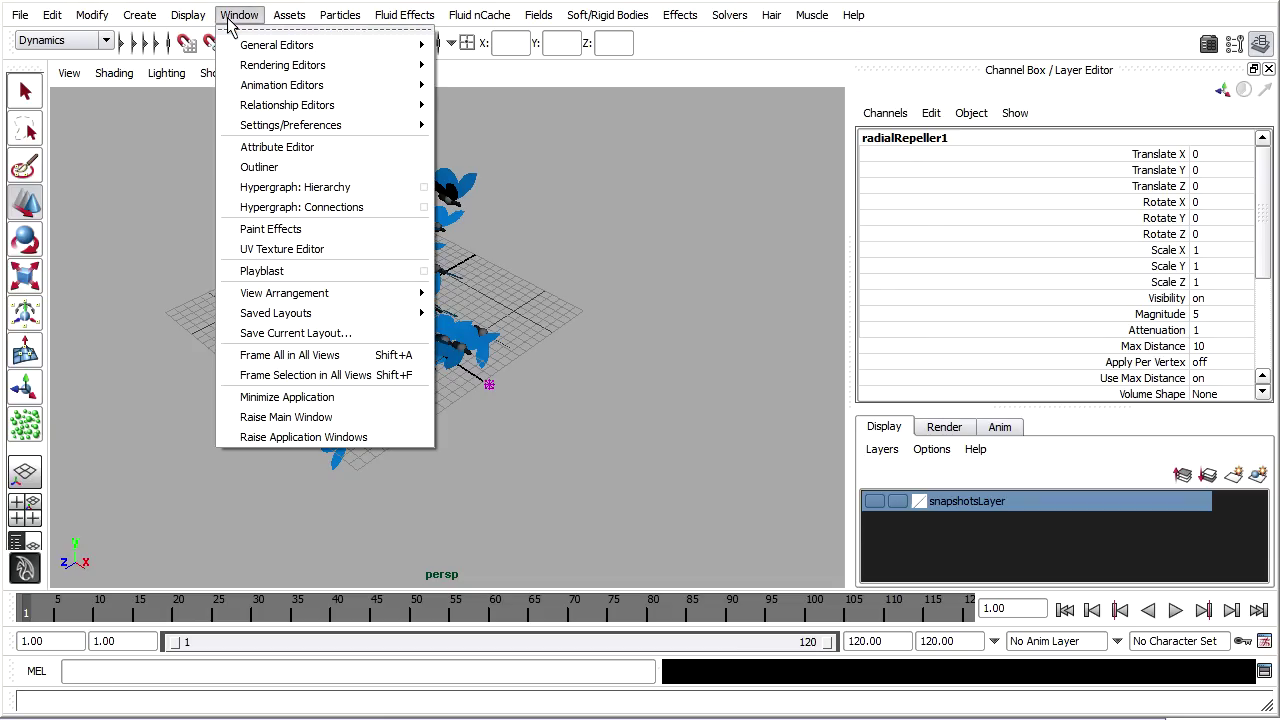
click(276, 167)
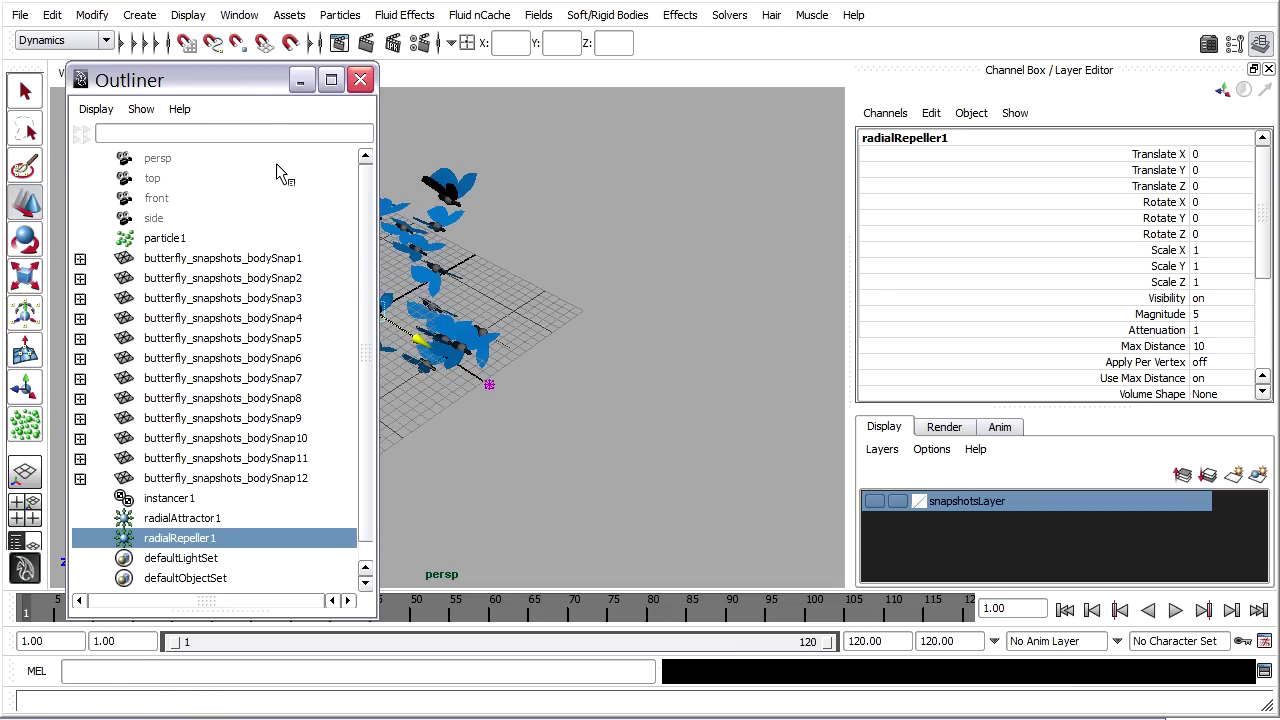
drag(269, 79, 238, 71)
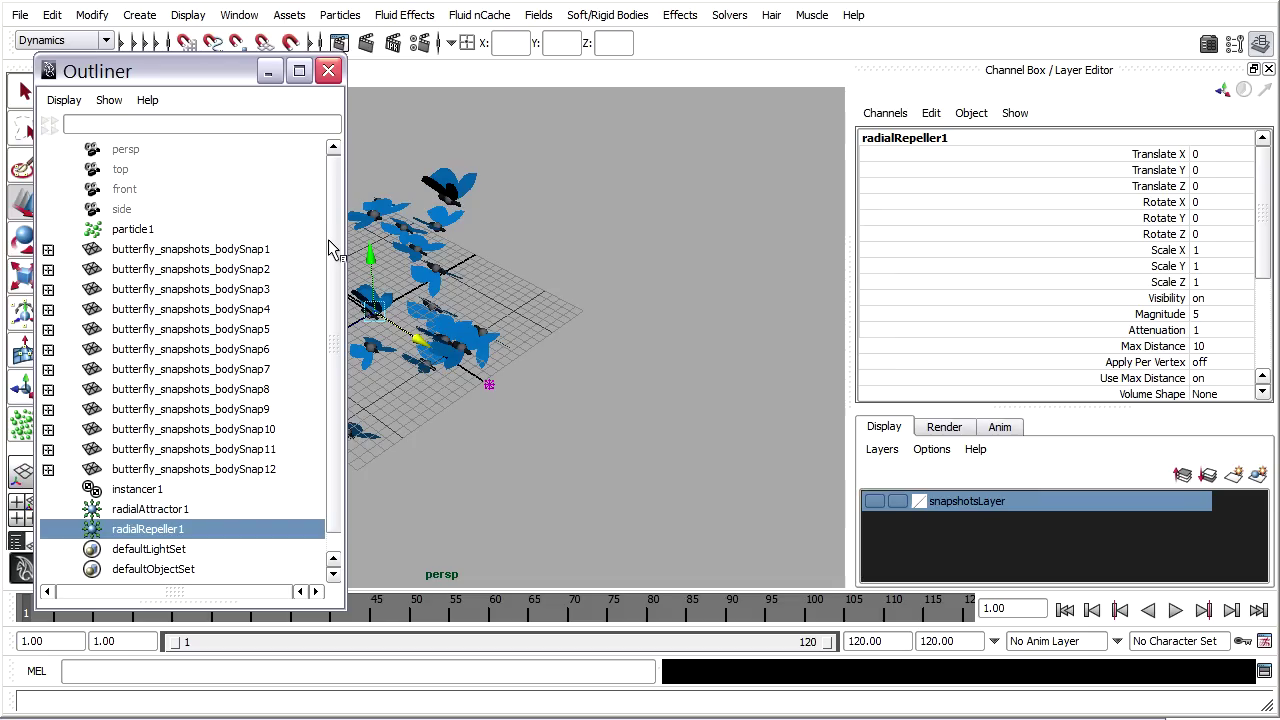
ctrl+click(136, 230)
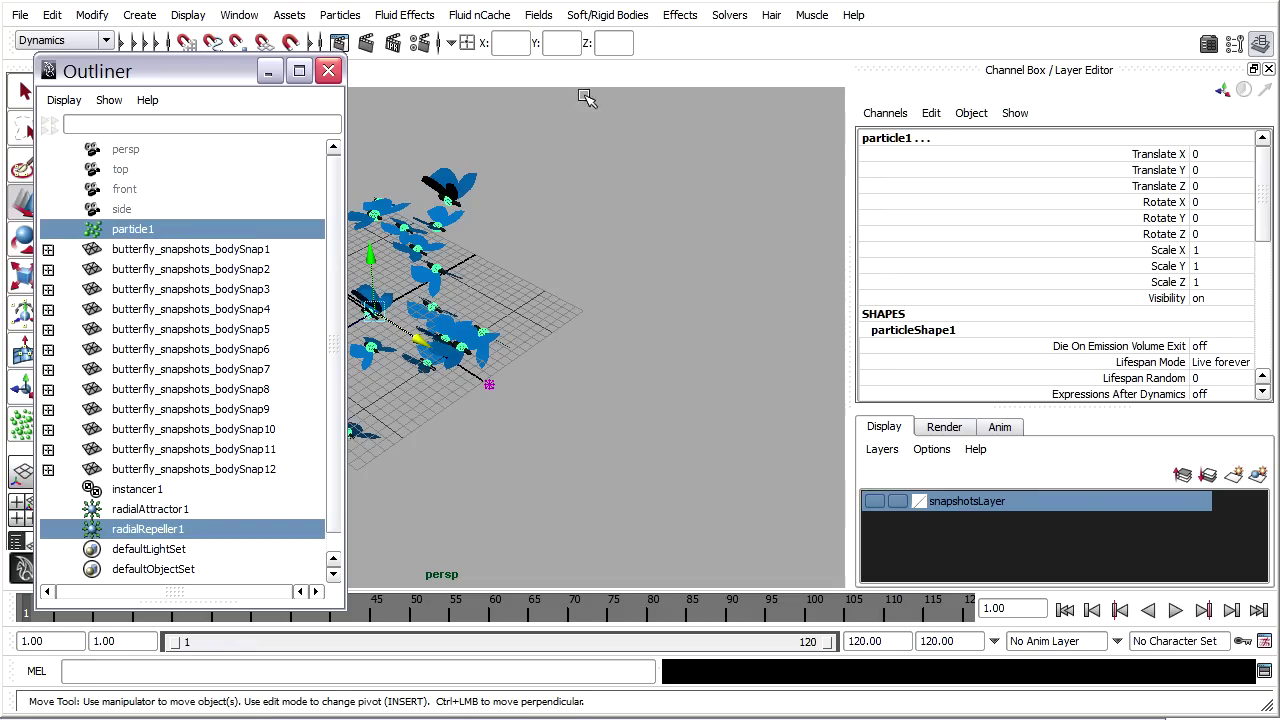
click(540, 16)
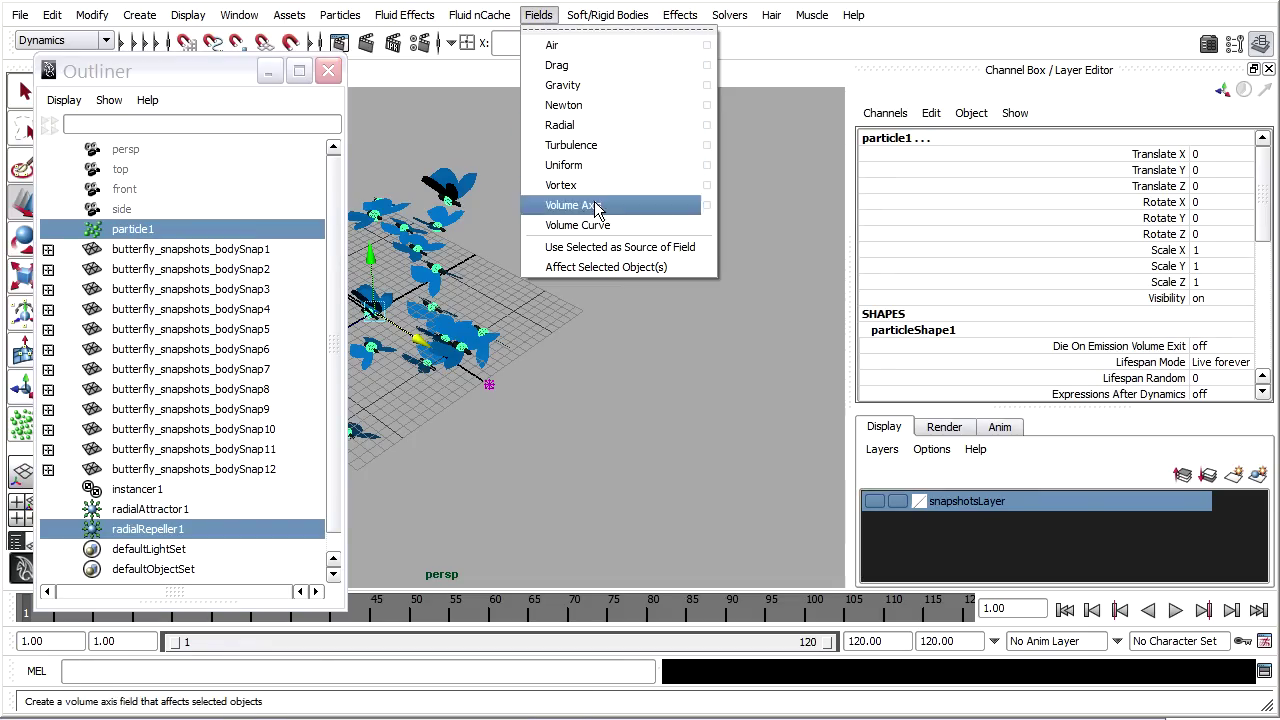
click(708, 252)
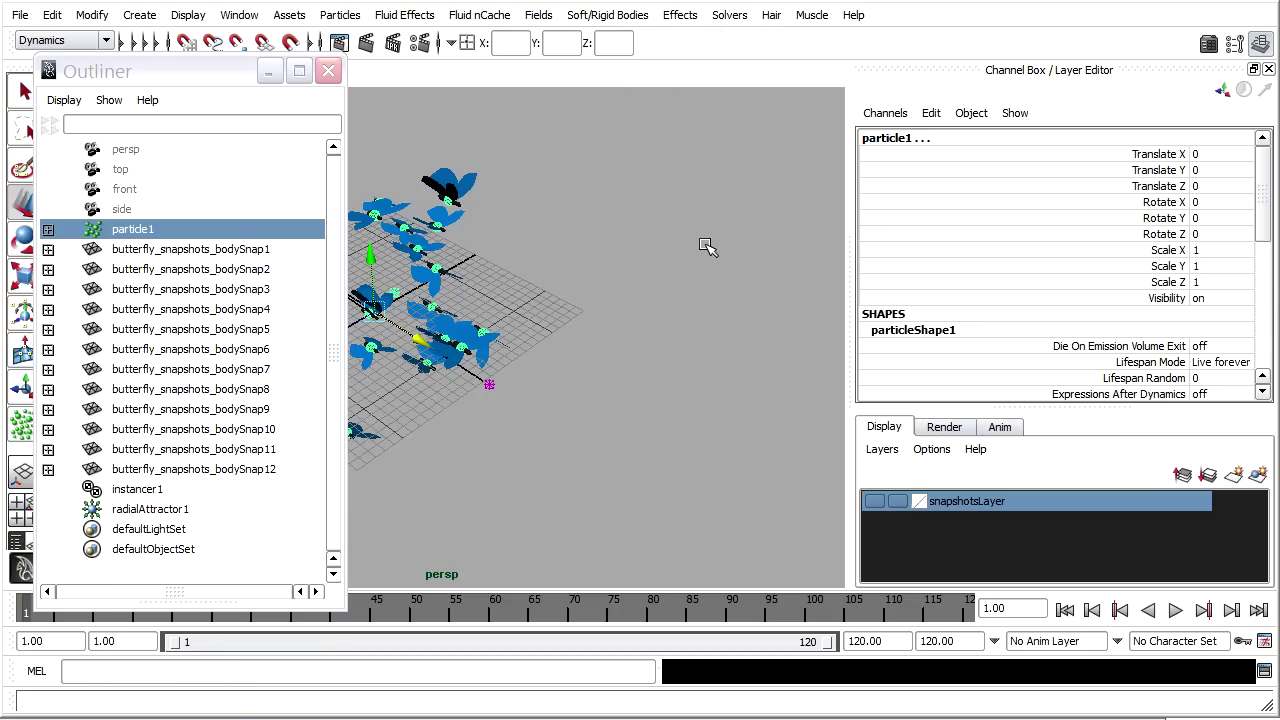
Step: Frame particle1, zoom out, and play the butterfly simulation up to frame 70
key(f)
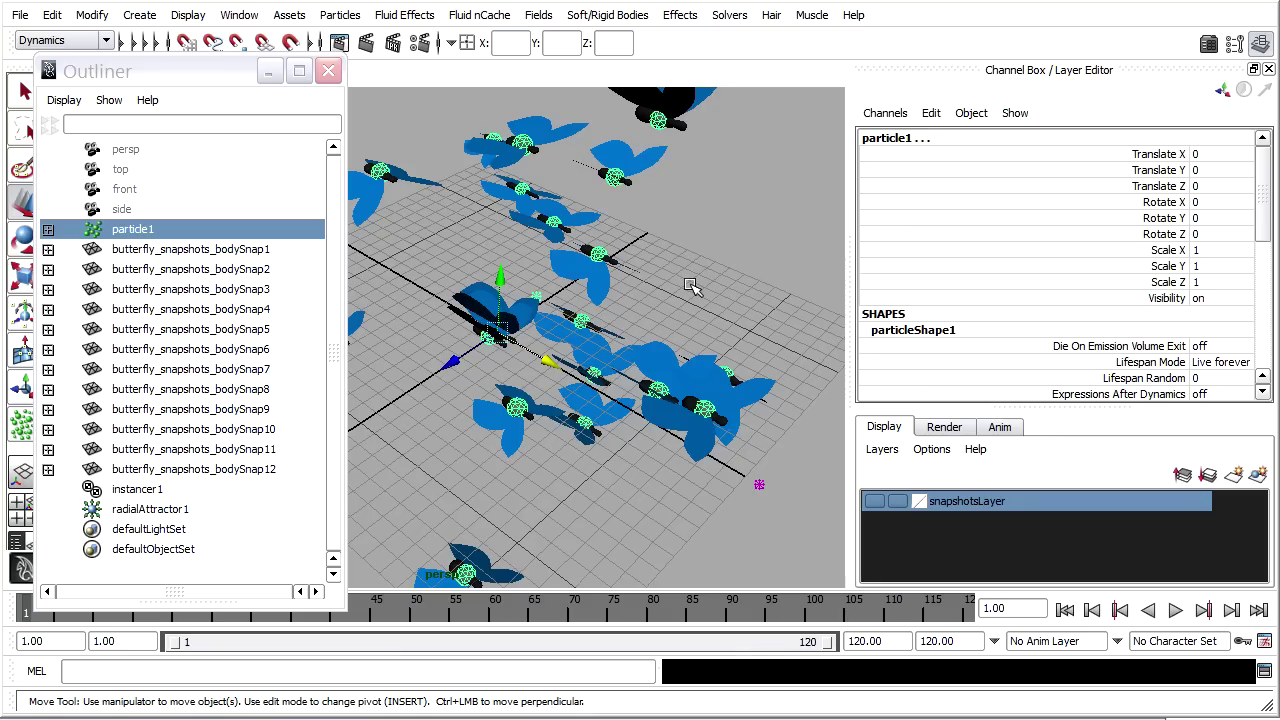
scroll(690, 285, down, 3)
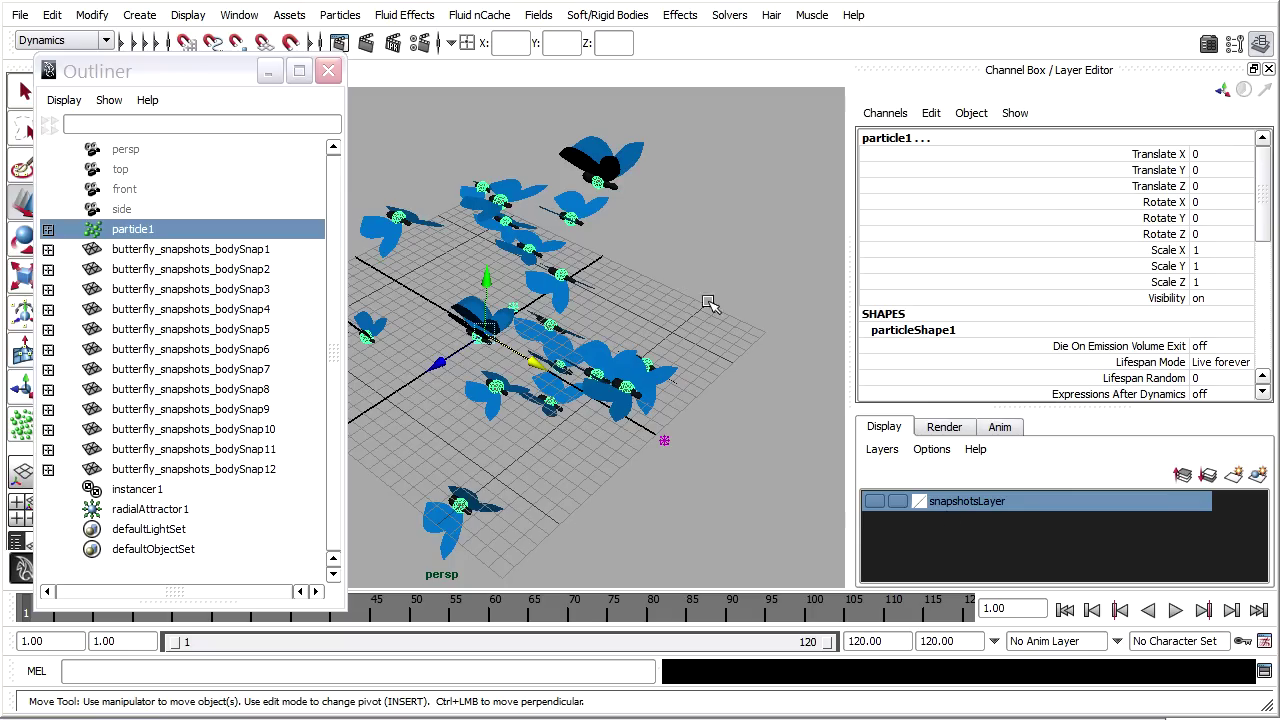
click(1176, 610)
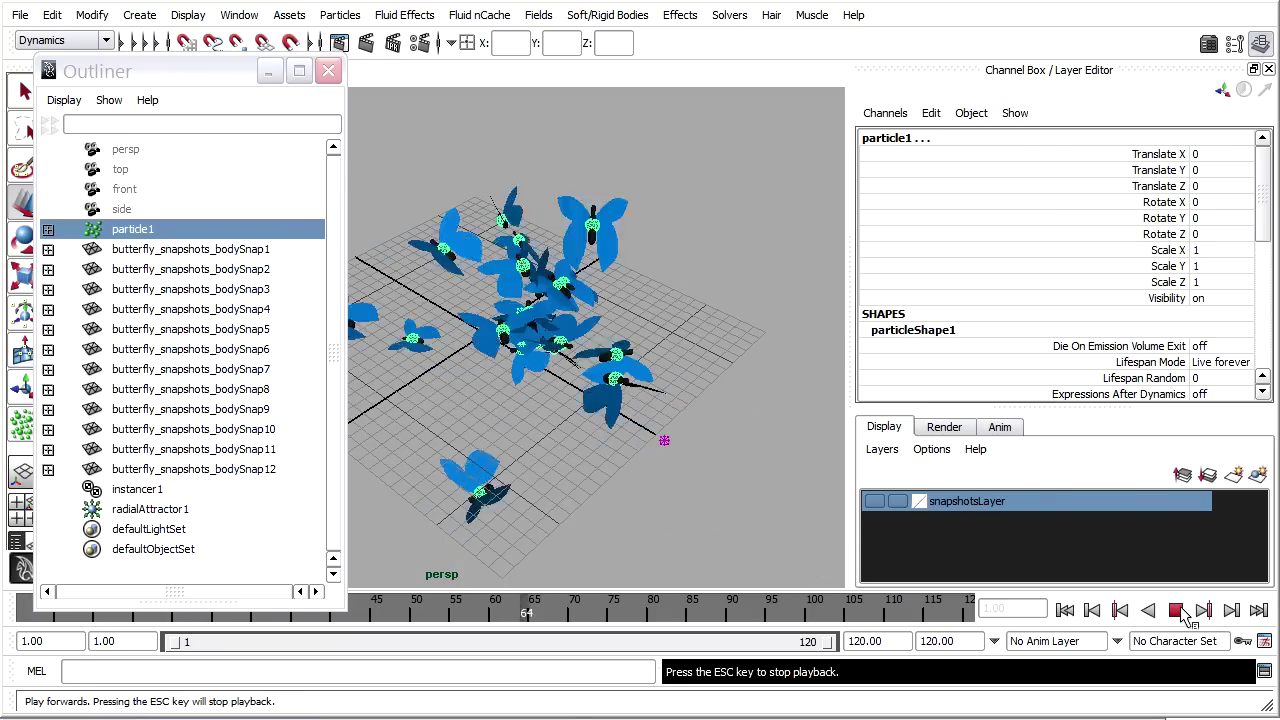
click(1180, 612)
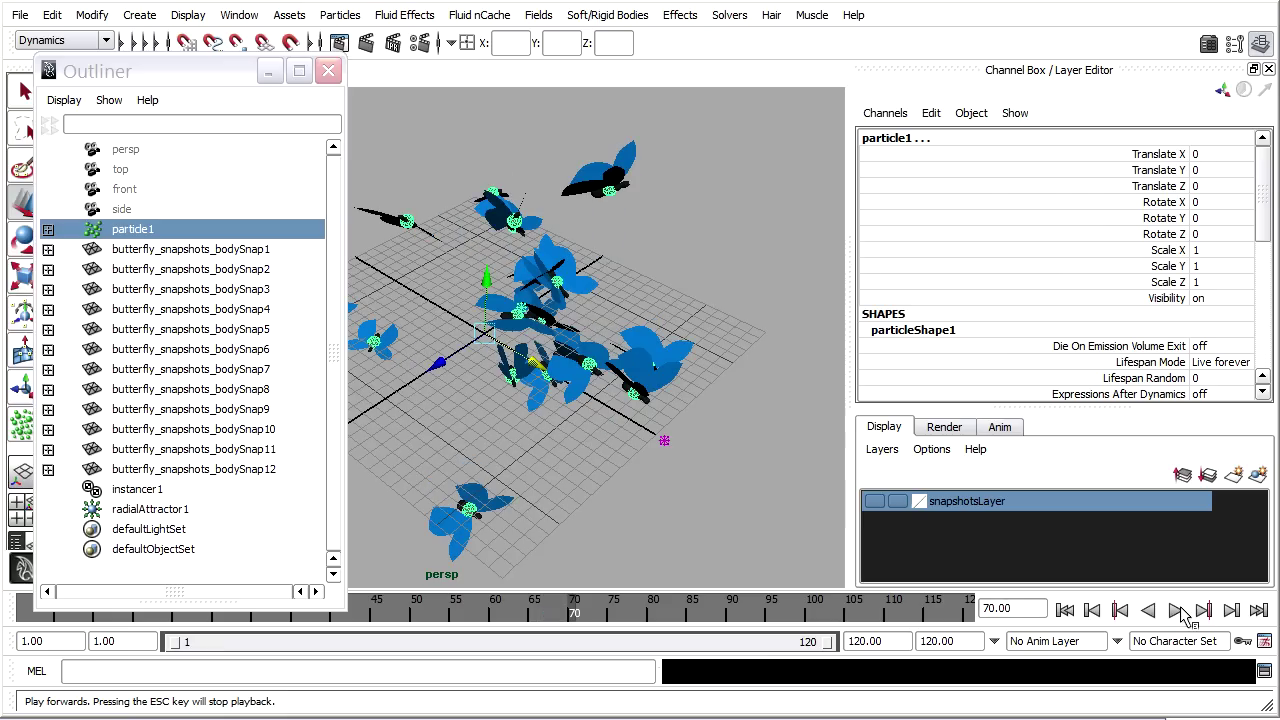
Step: Set radialRepeller1's Apply Per Vertex to 1 in the Channel Box
click(48, 230)
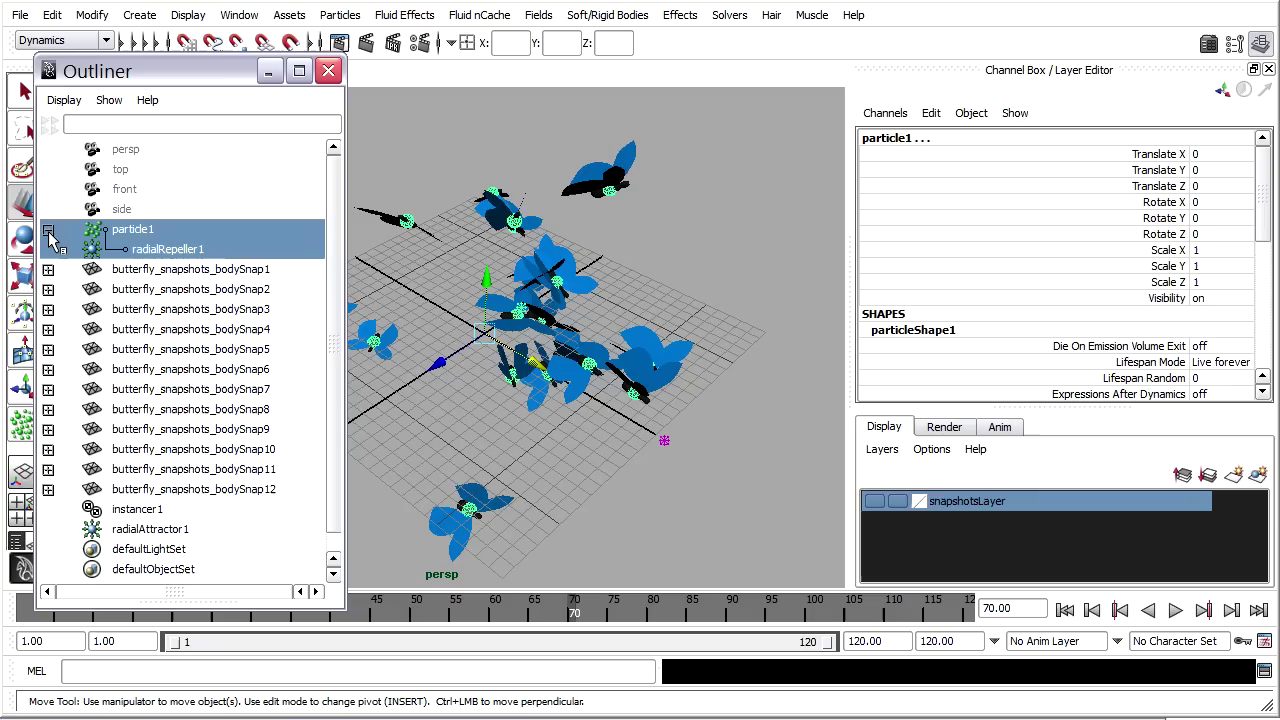
click(184, 253)
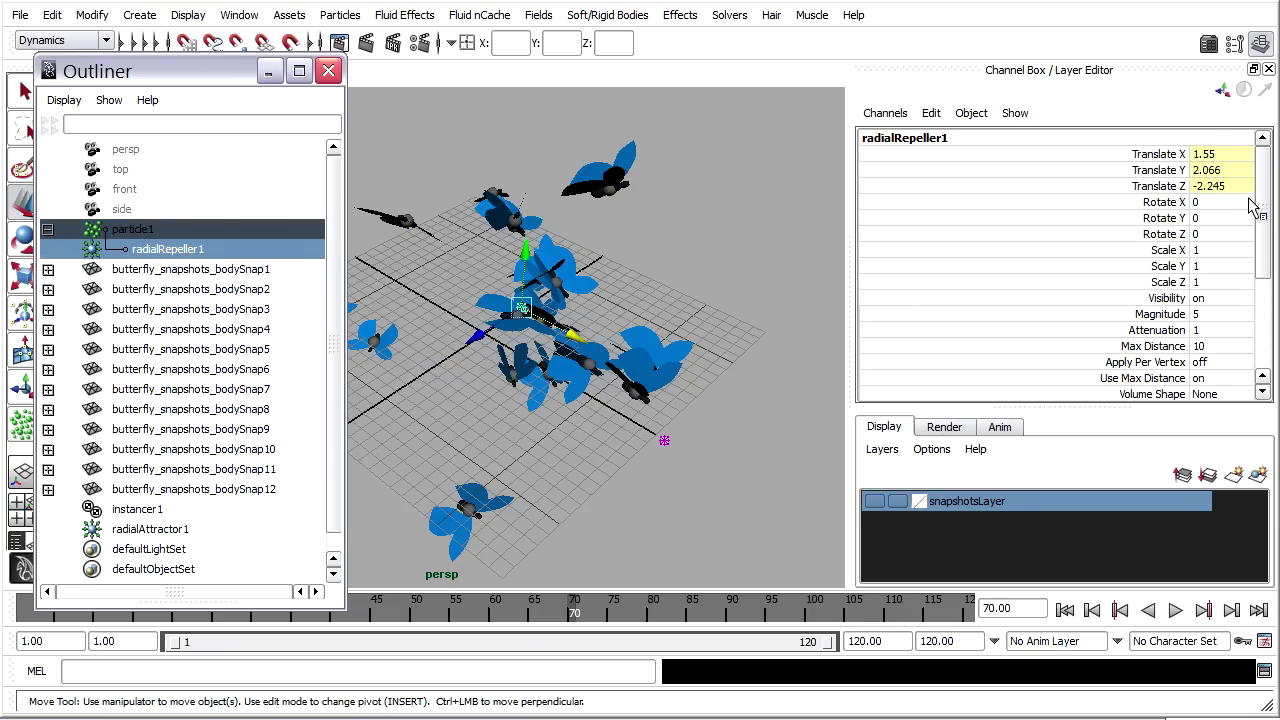
drag(1265, 190, 1265, 266)
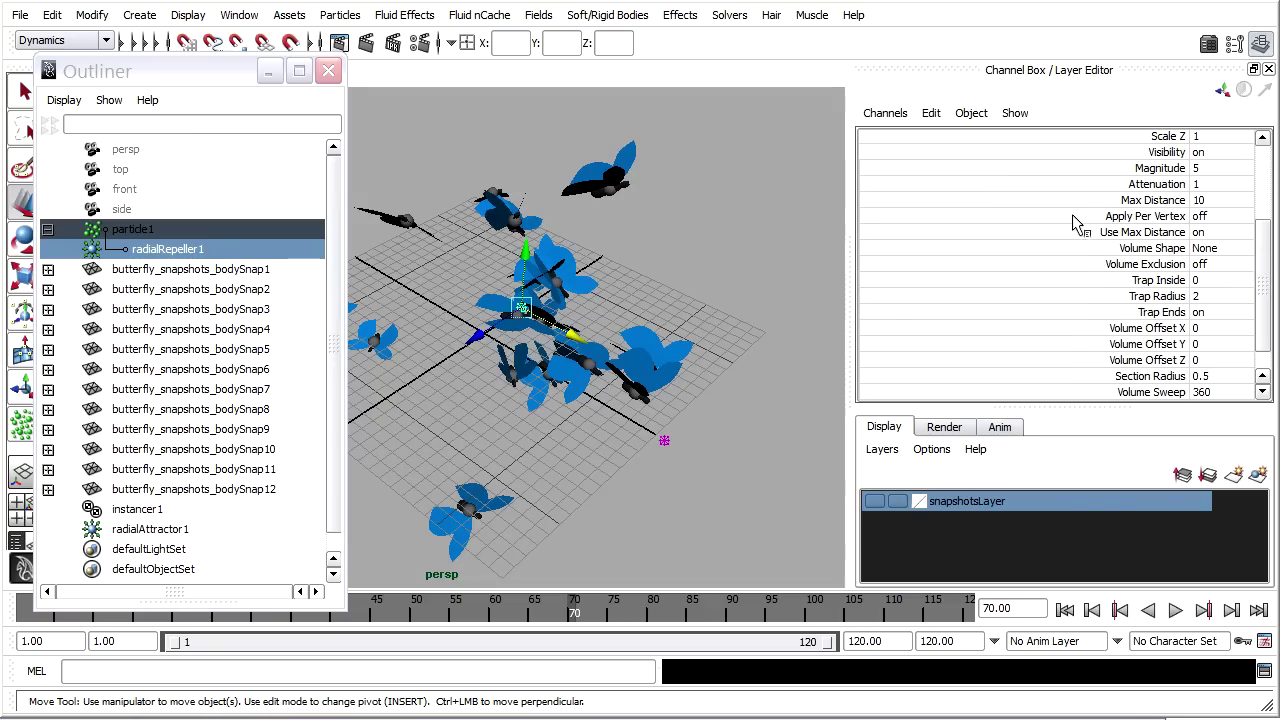
click(1216, 216)
text(1)
key(Return)
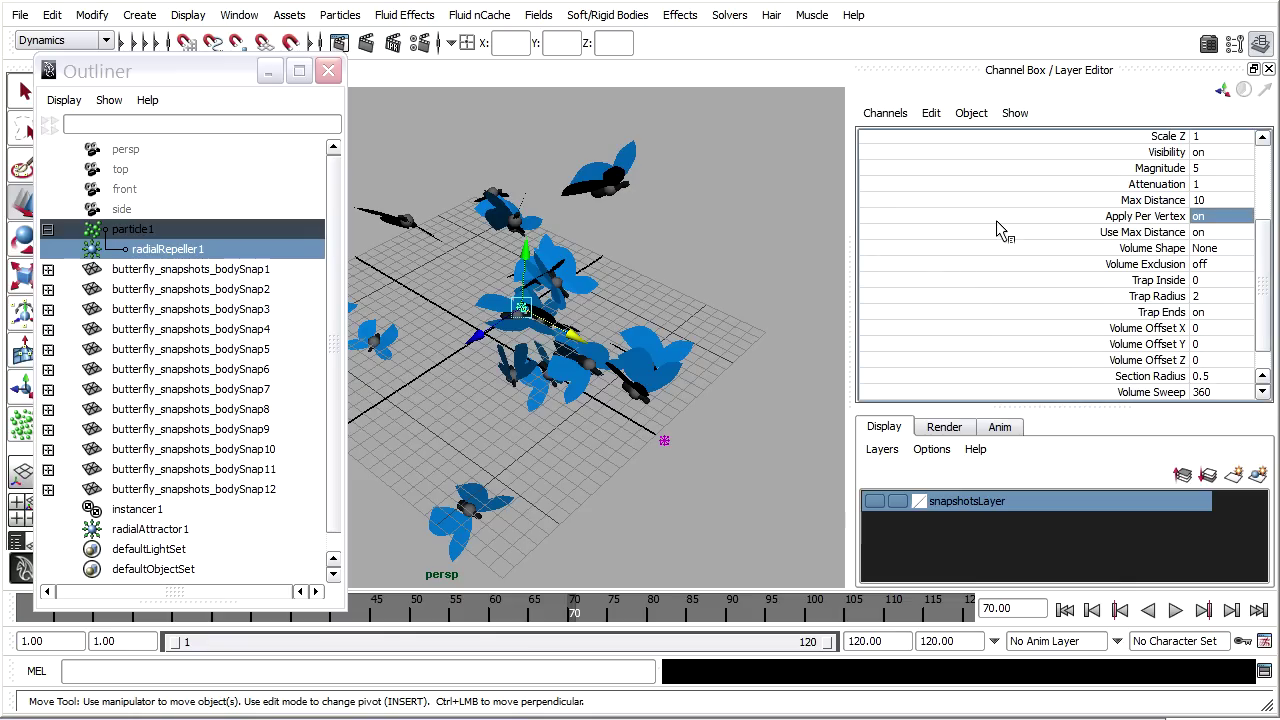
drag(1262, 255, 1273, 150)
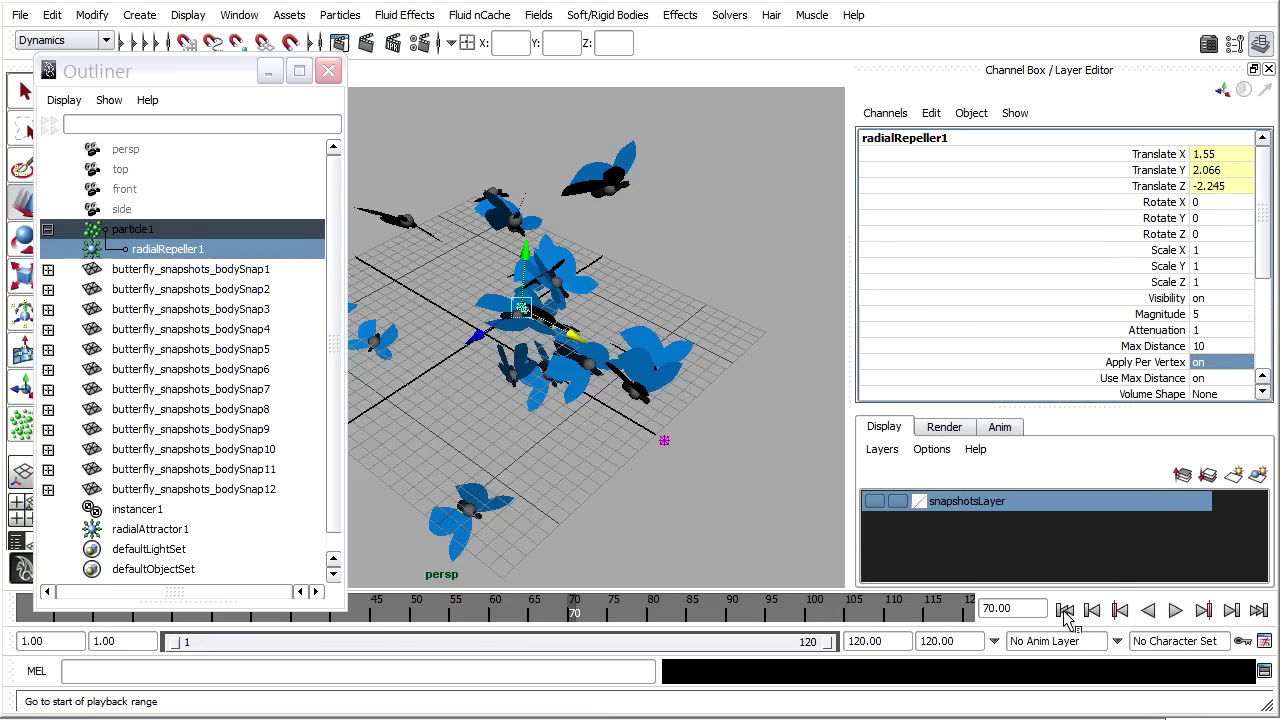
Step: Replay the simulation from the first frame to watch the butterflies scatter
click(1064, 610)
click(1177, 611)
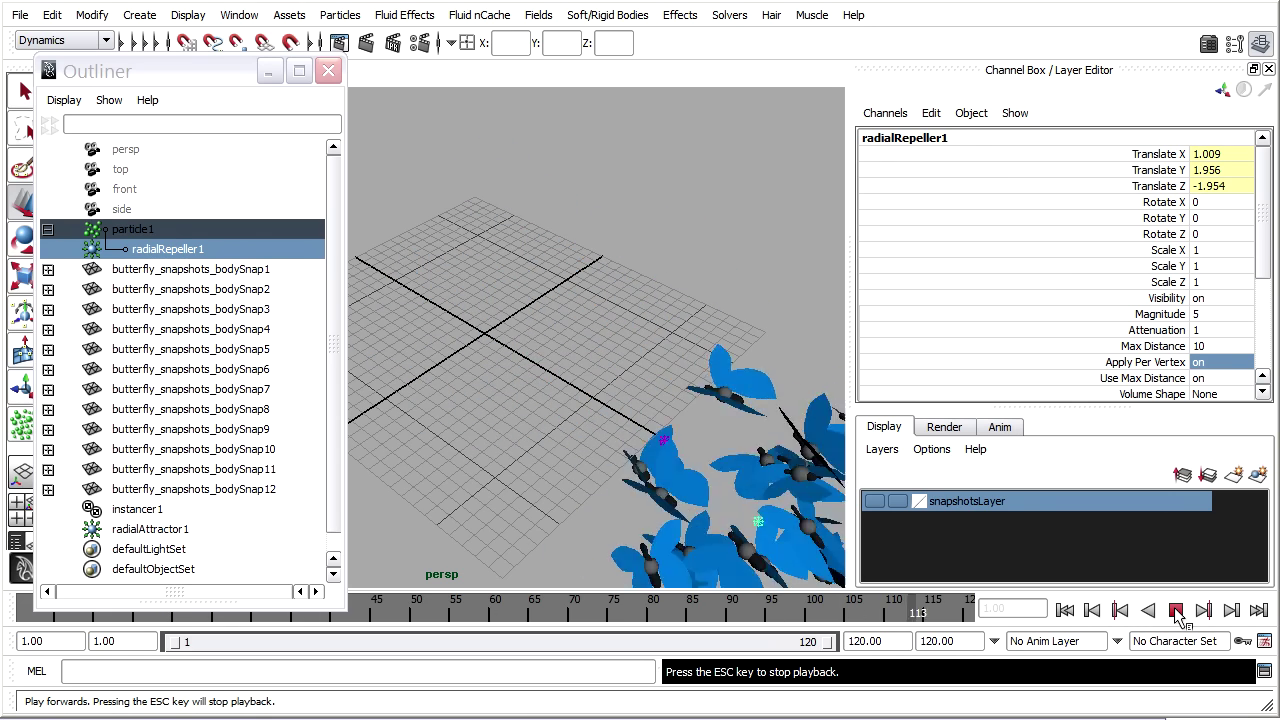
click(1177, 611)
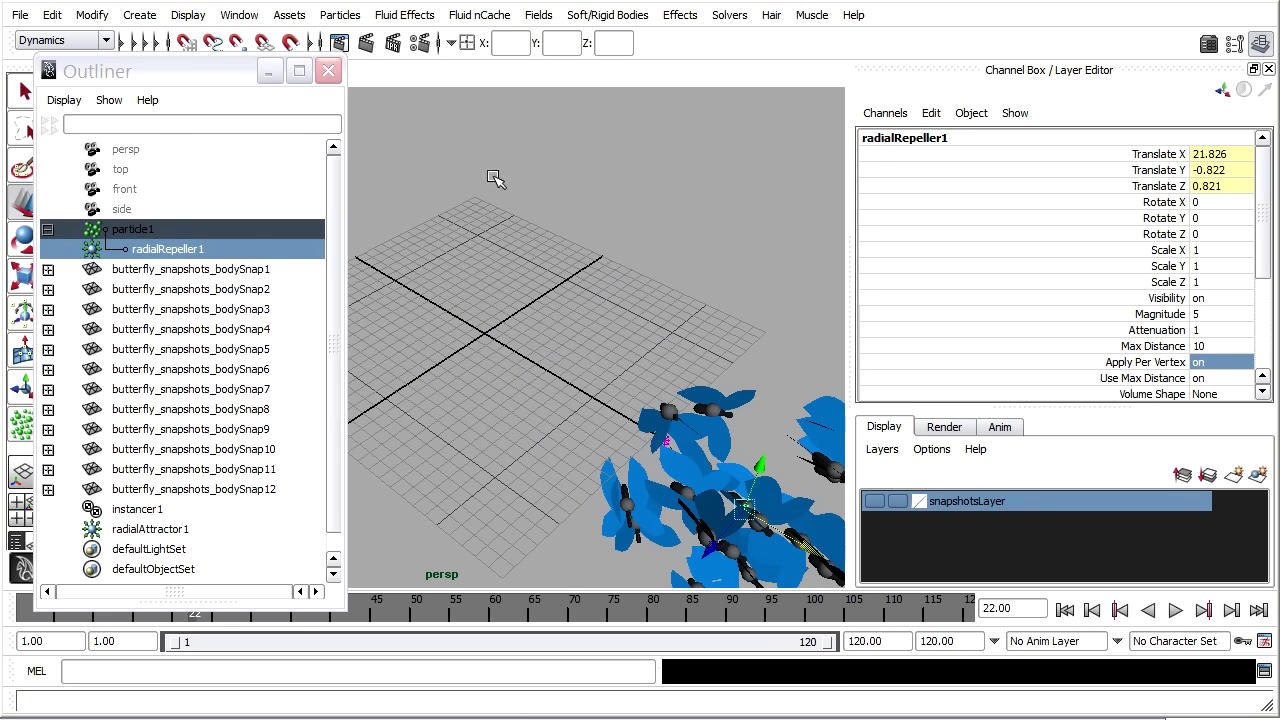
Step: Close the Outliner and set radialRepeller1's Max Distance to 20
click(329, 71)
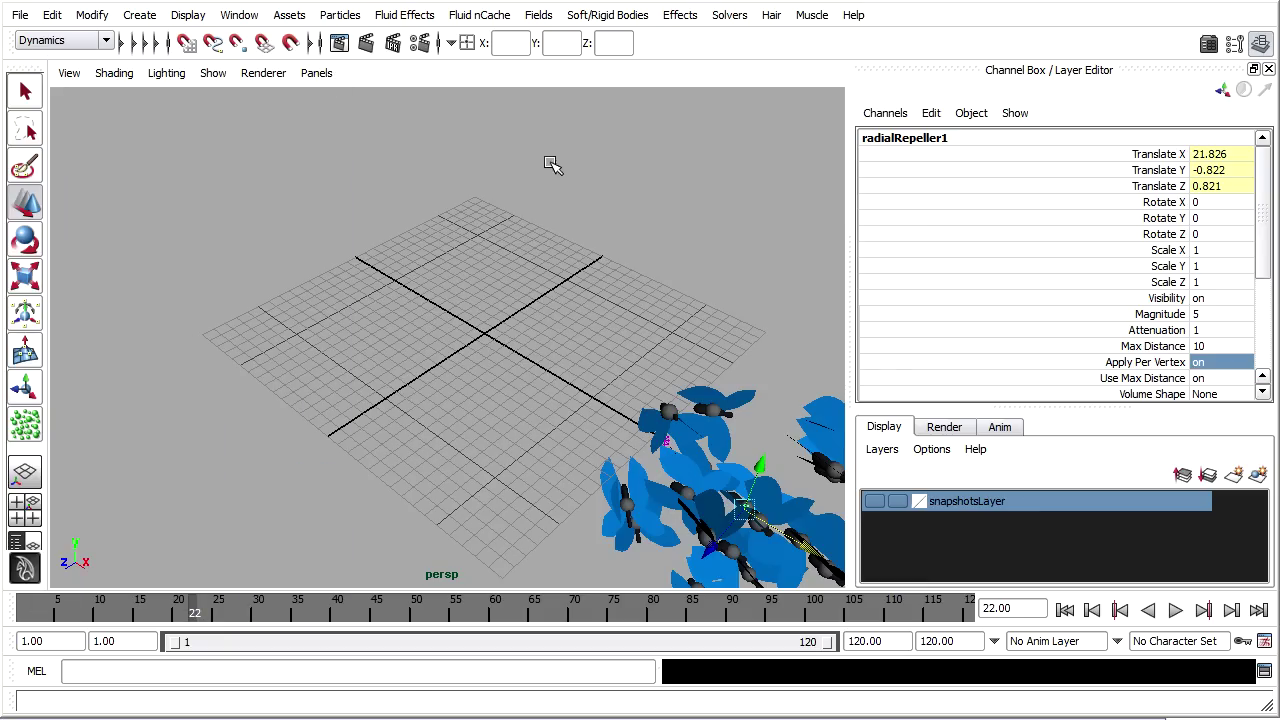
key(f)
click(1229, 343)
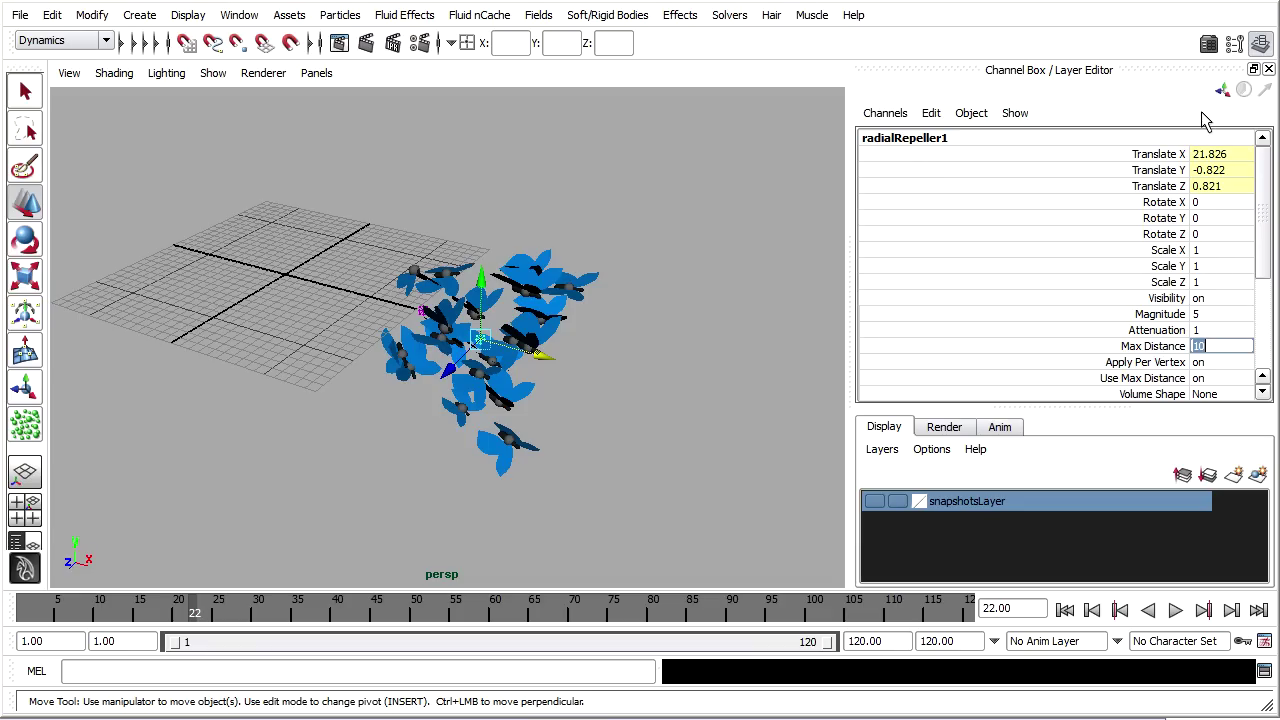
key(Return)
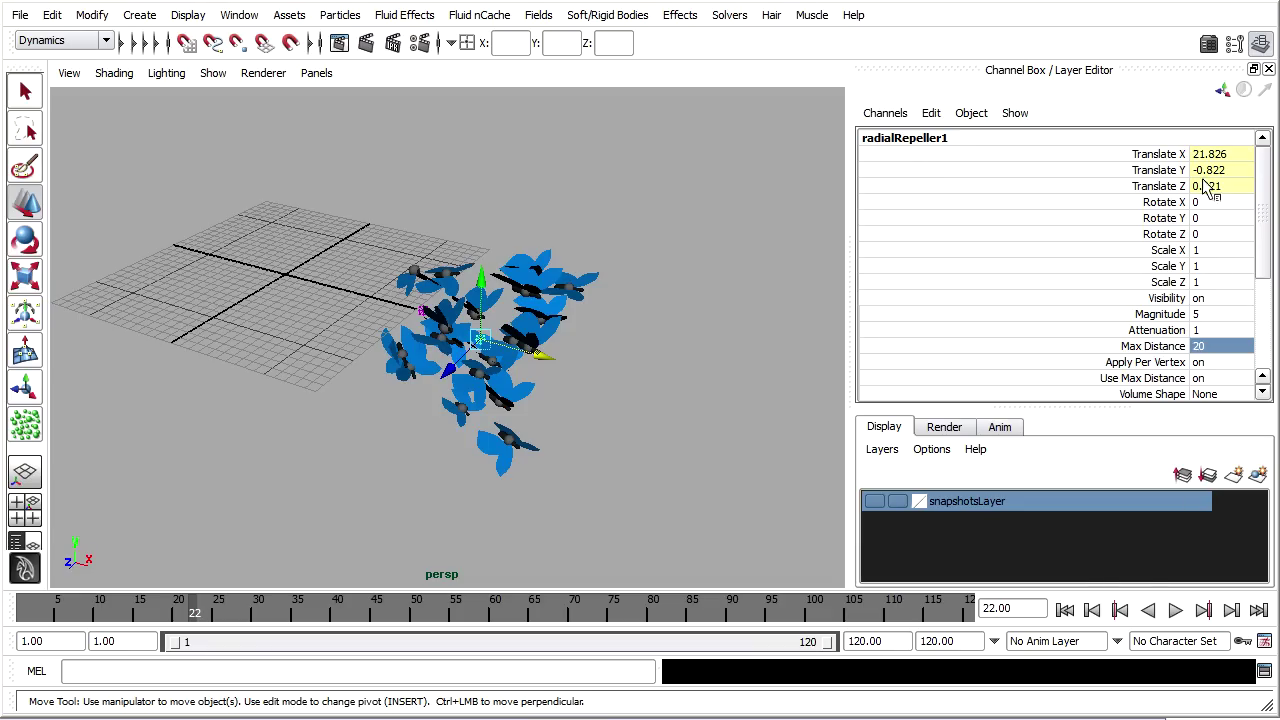
Step: Replay the simulation from frame 1 to test the larger repeller distance
click(1065, 610)
click(1176, 610)
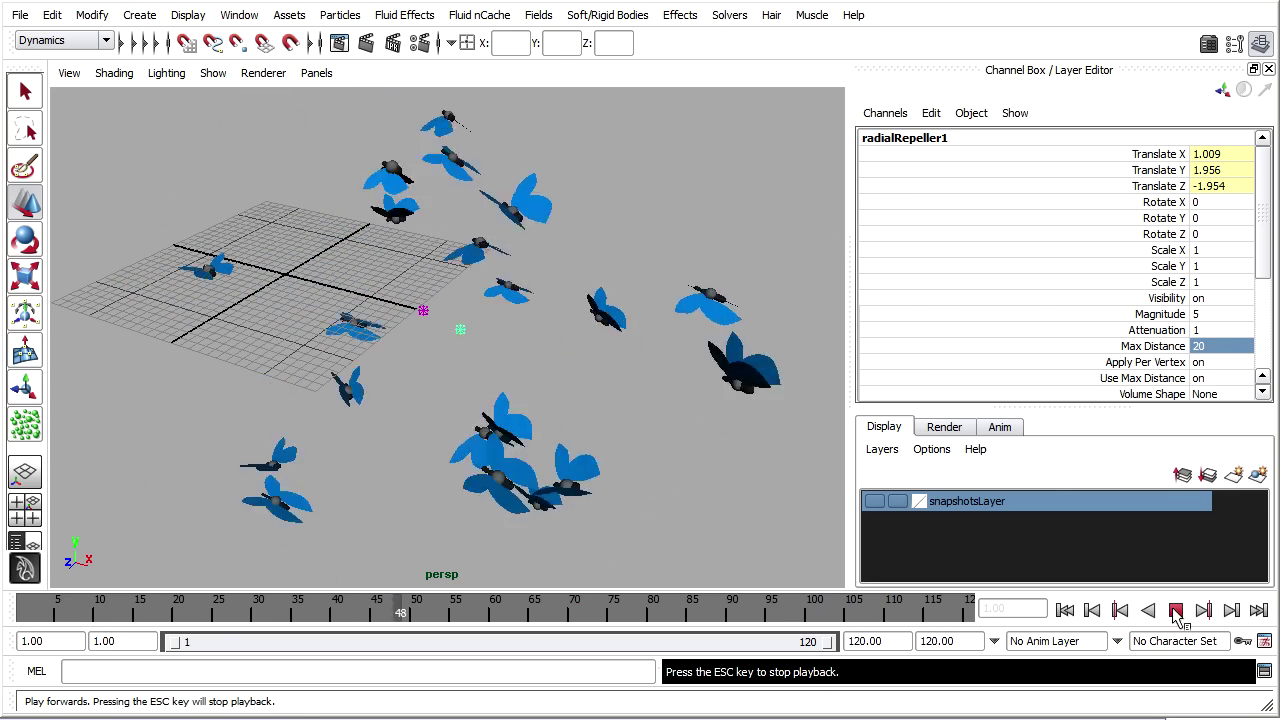
click(1176, 611)
Step: Move radialAttractor1 along X to 0.835 near the grid centre
click(1065, 610)
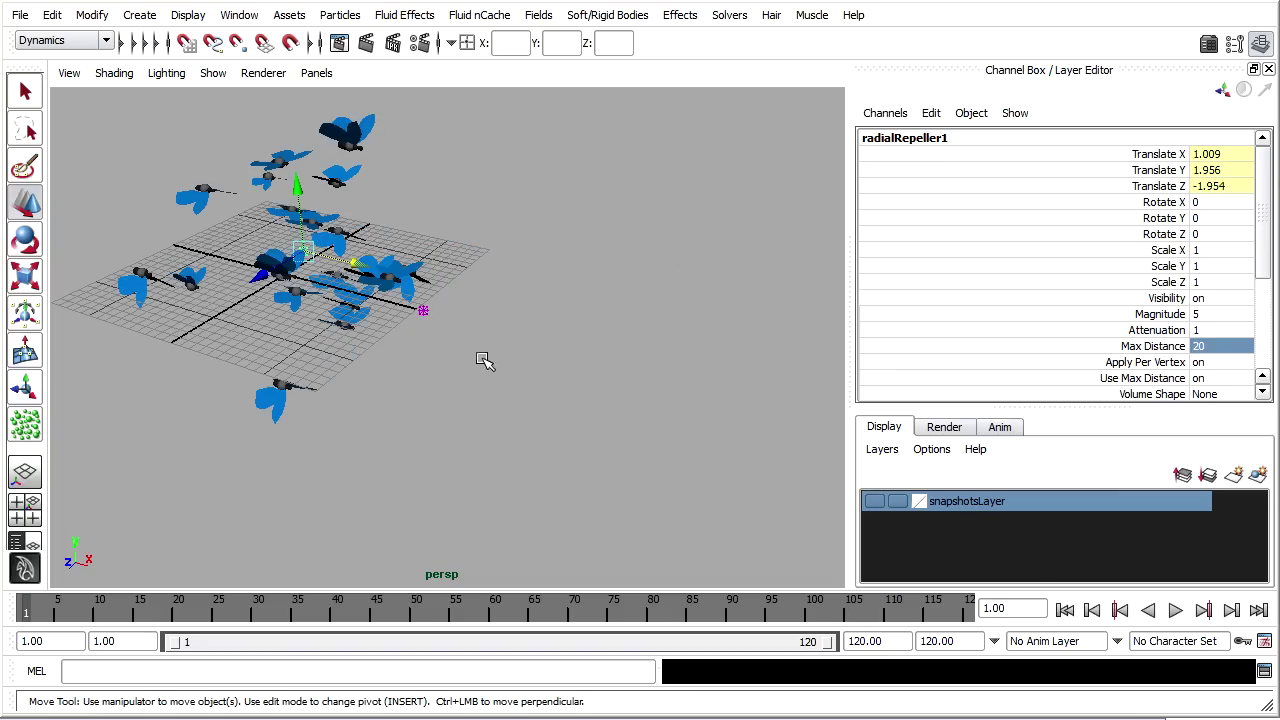
click(421, 314)
drag(474, 323, 343, 286)
Step: Replay the simulation from frame 1, orbiting to watch the butterflies circle the attractor
click(1065, 610)
click(1176, 611)
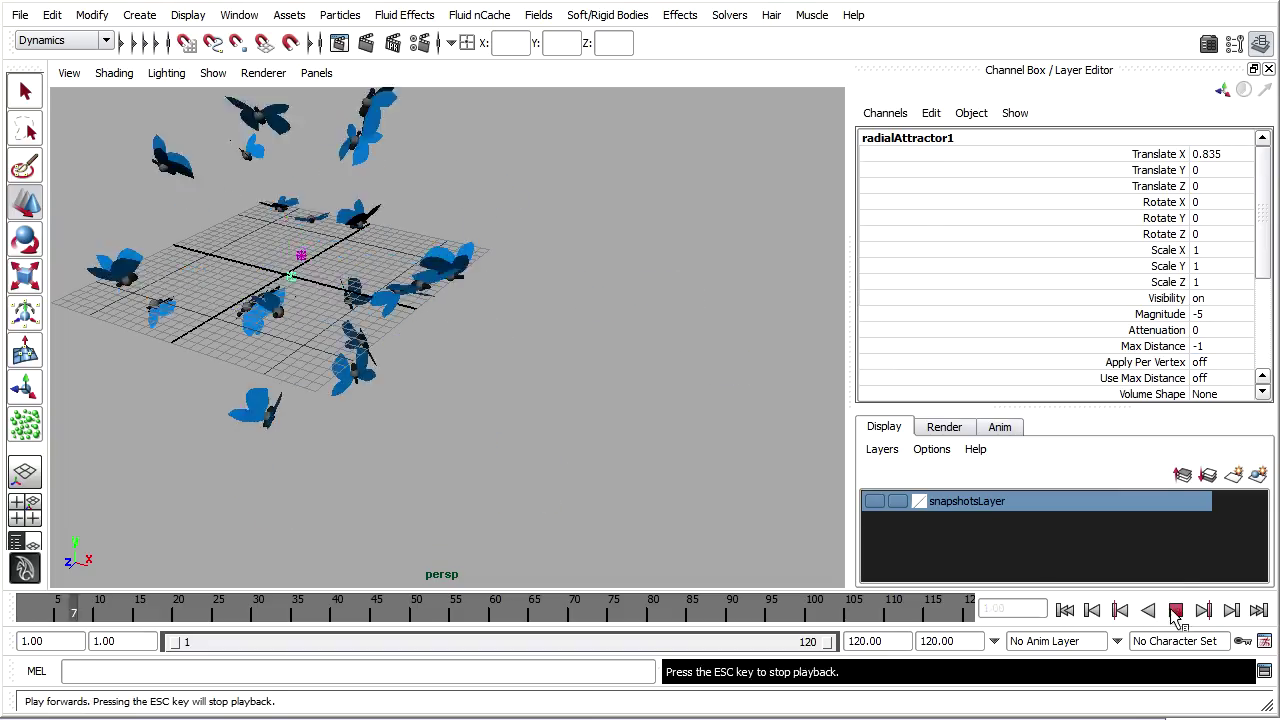
alt+drag(720, 437, 684, 451)
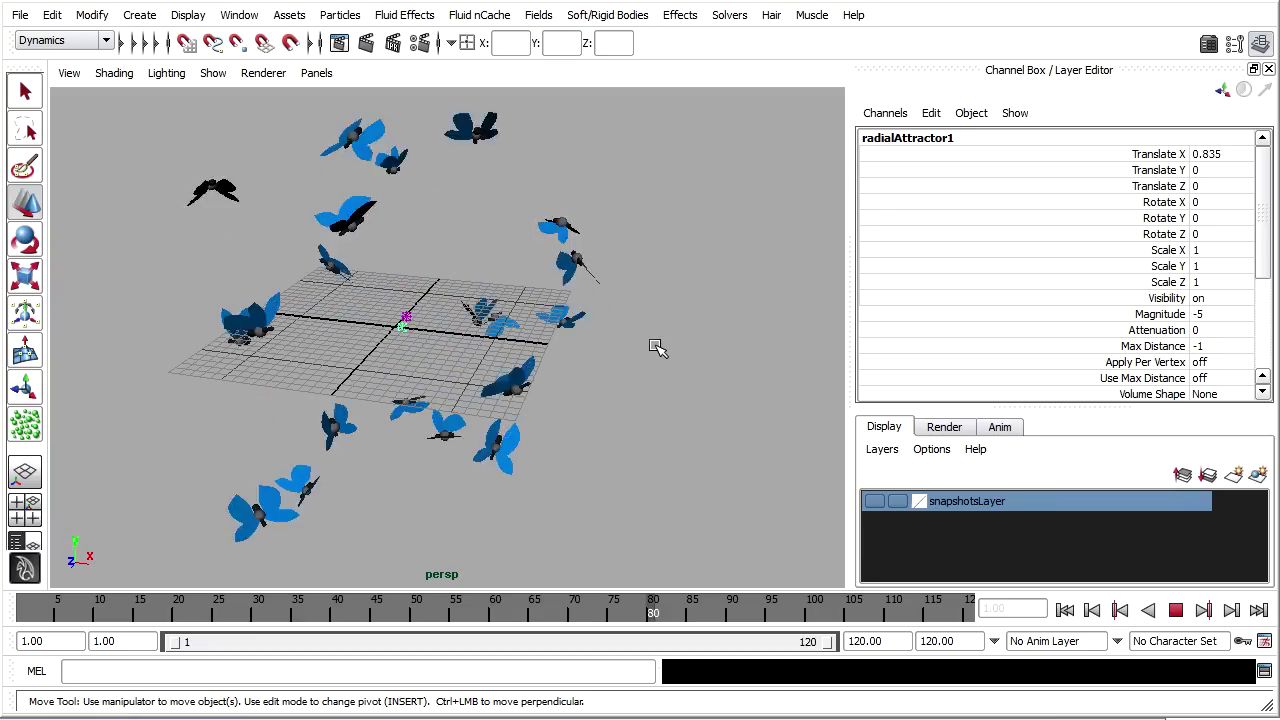
Step: Stop at frame 111 and render the current frame to preview the butterflies
click(1176, 610)
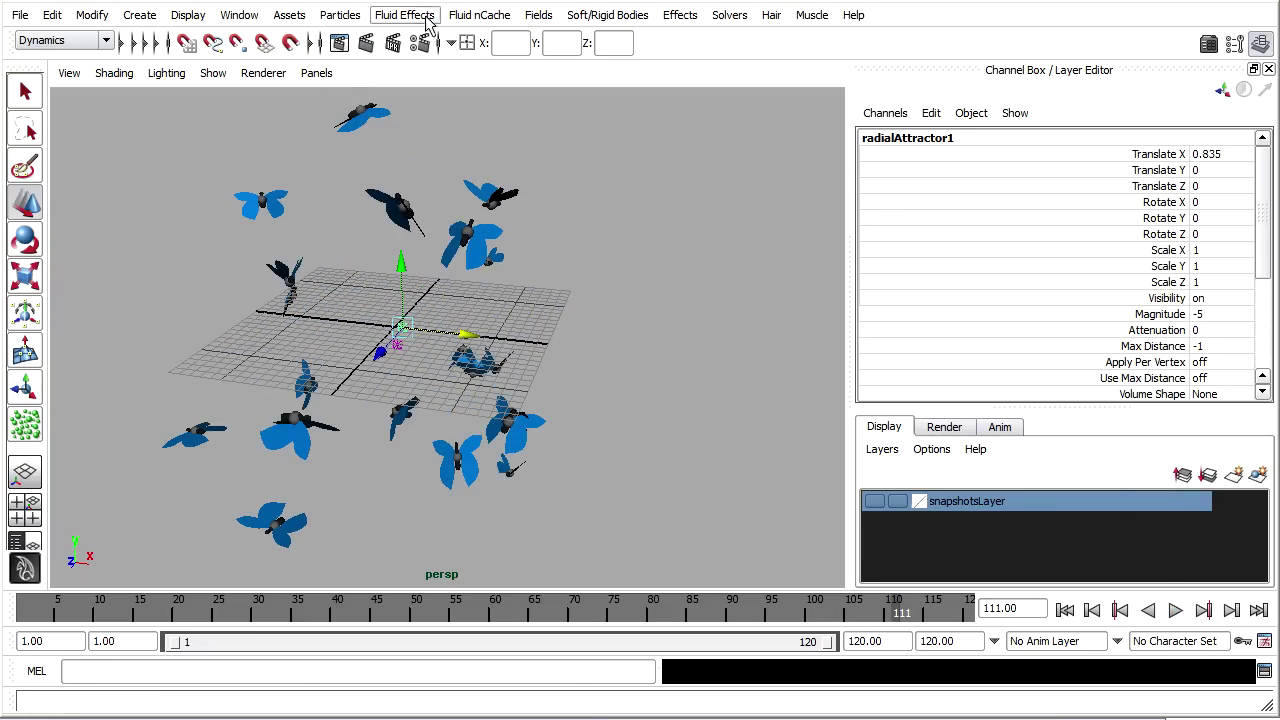
click(365, 43)
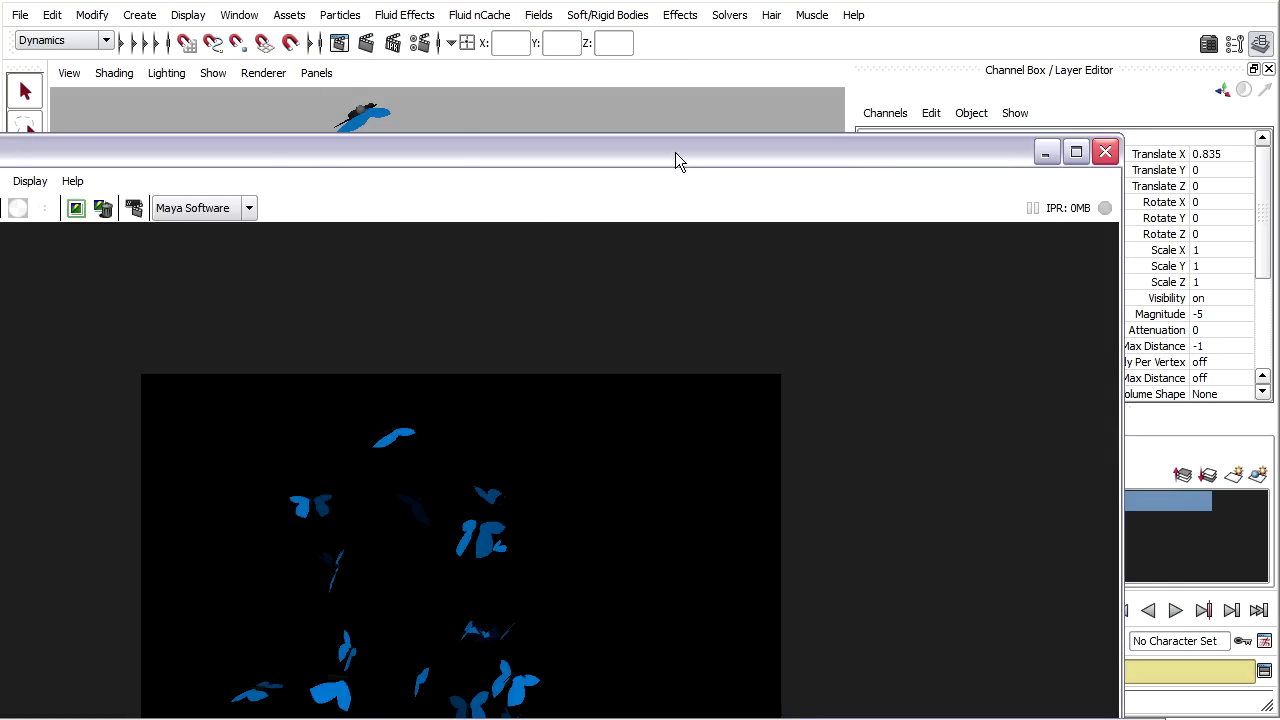
drag(674, 153, 768, 10)
Step: Continue playback to frame 114 and select particle1
click(1176, 610)
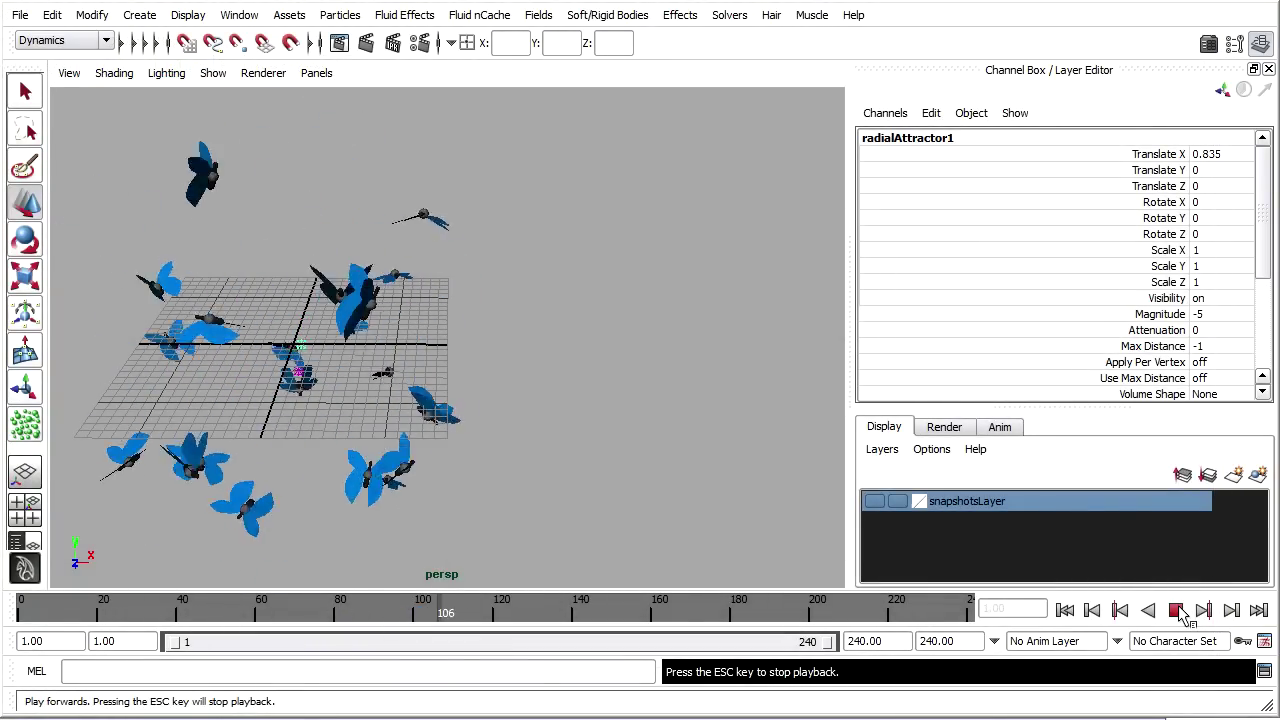
click(1178, 611)
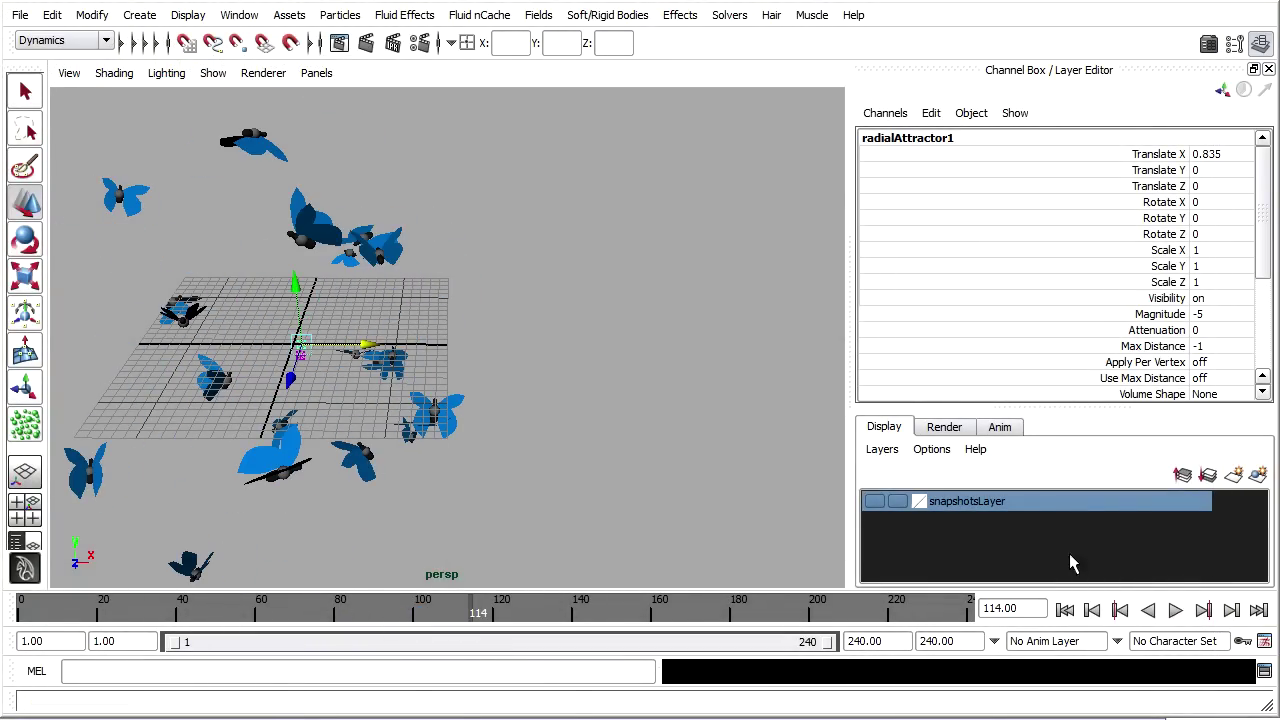
click(300, 240)
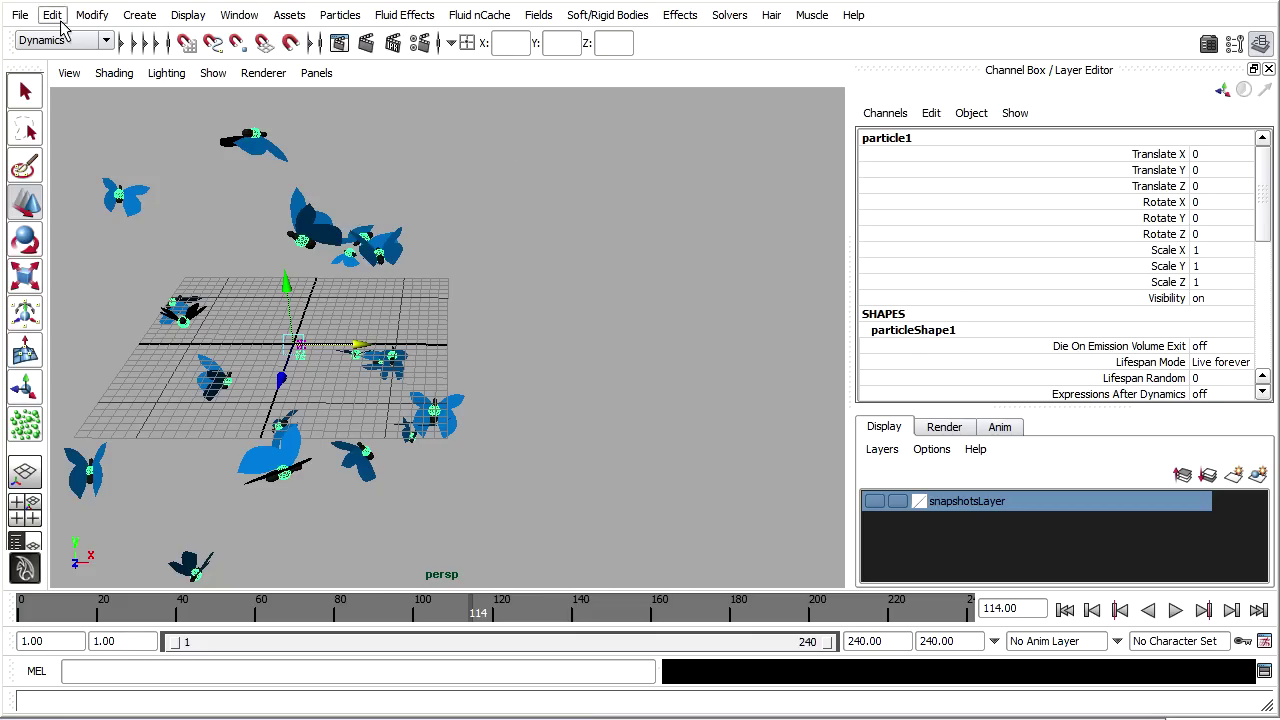
Step: Save the scene as butterfly_animated03.ma, renaming from butterfly_animated02.ma
click(20, 14)
click(73, 107)
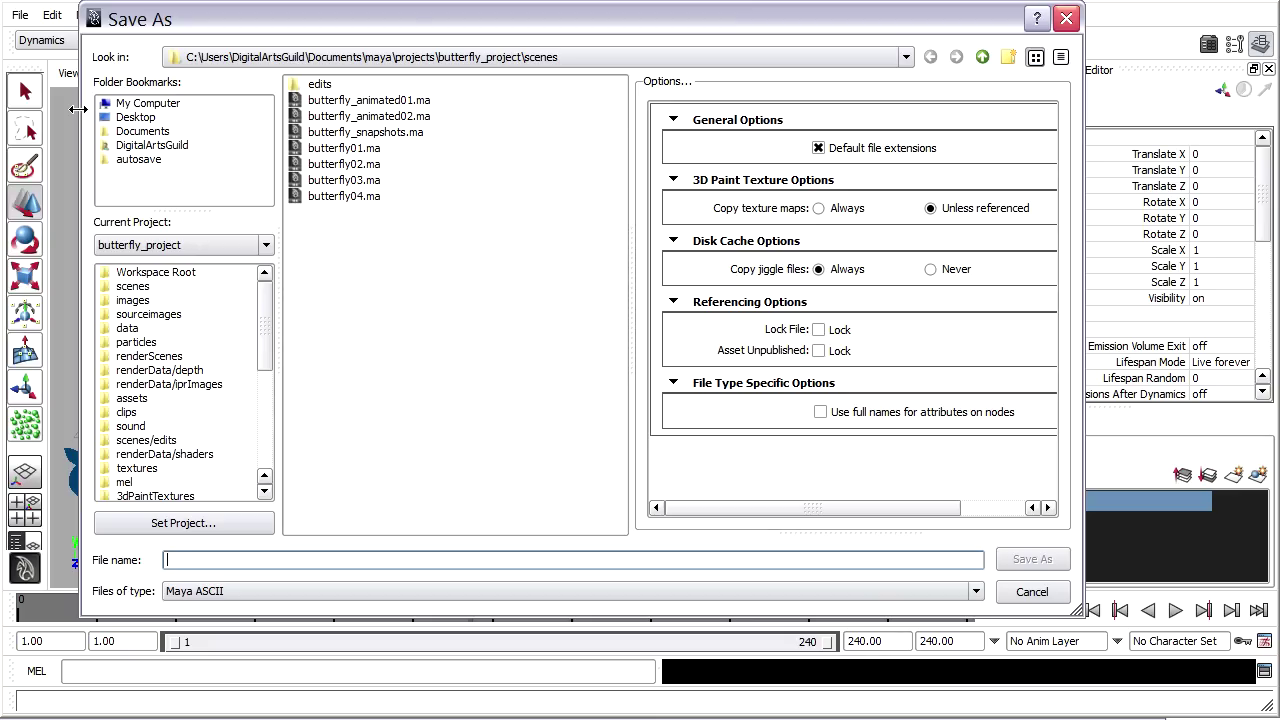
click(369, 116)
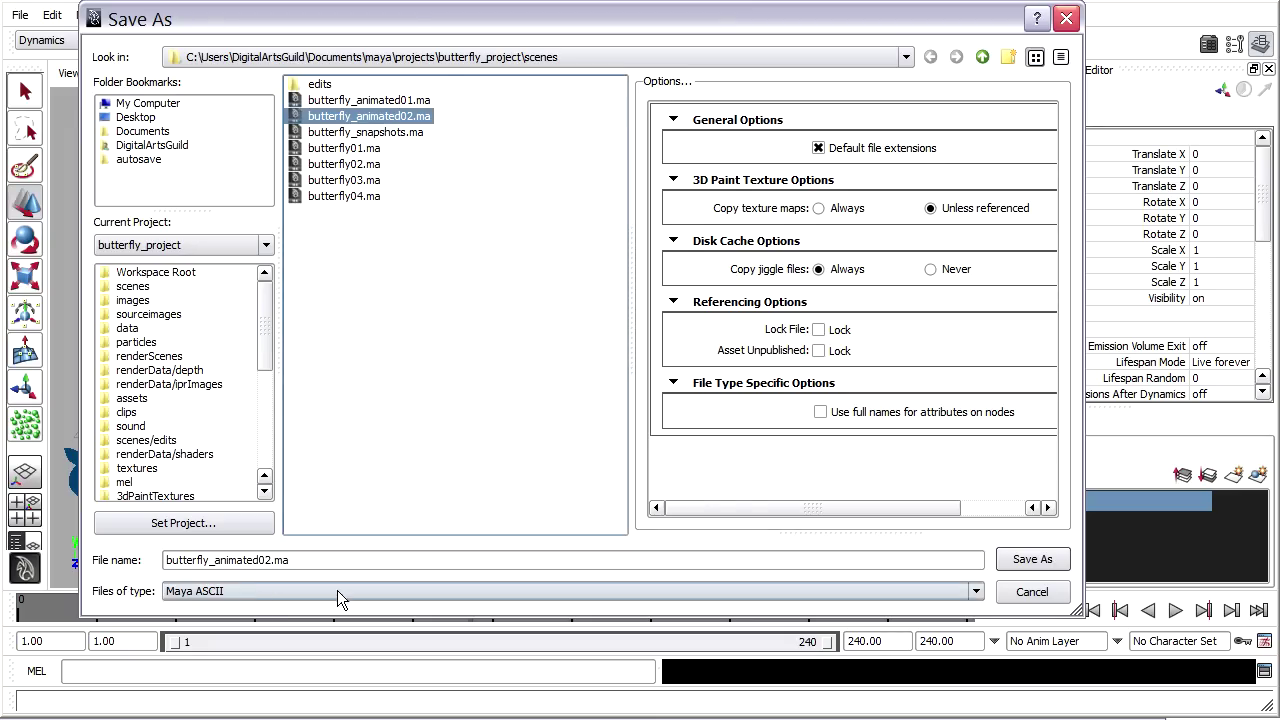
click(268, 562)
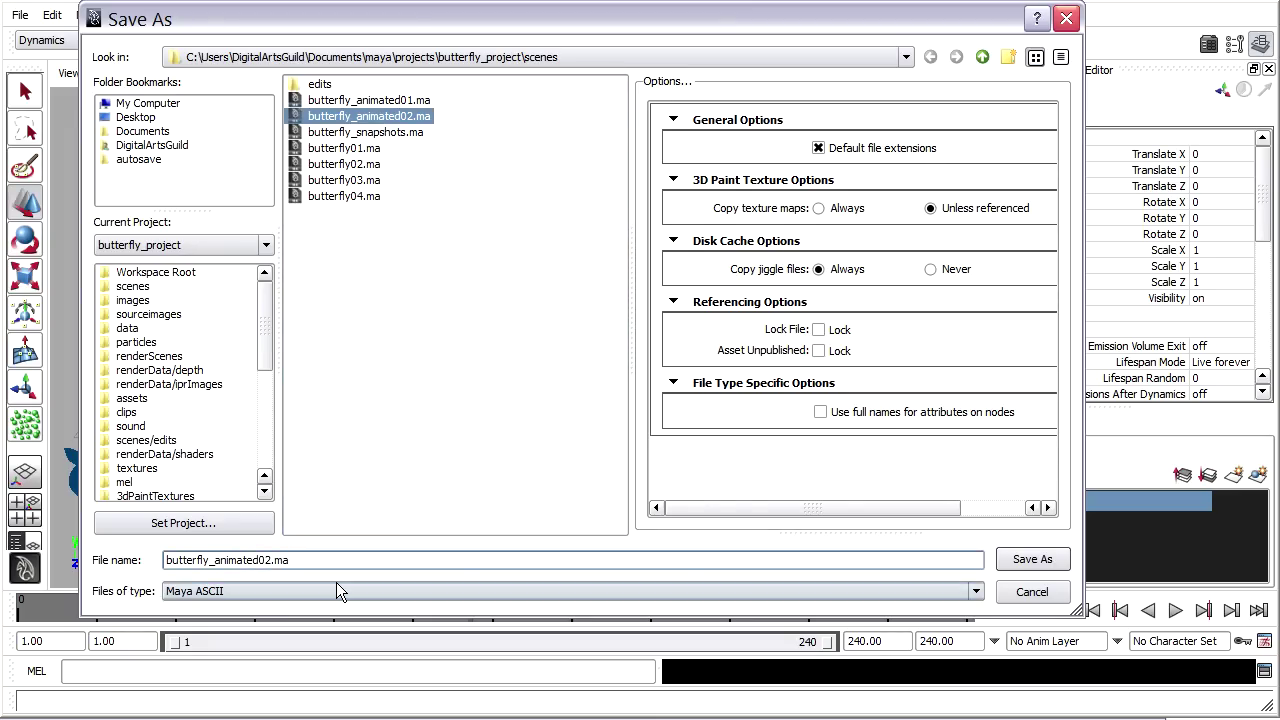
key(BackSpace)
text(3)
click(1045, 560)
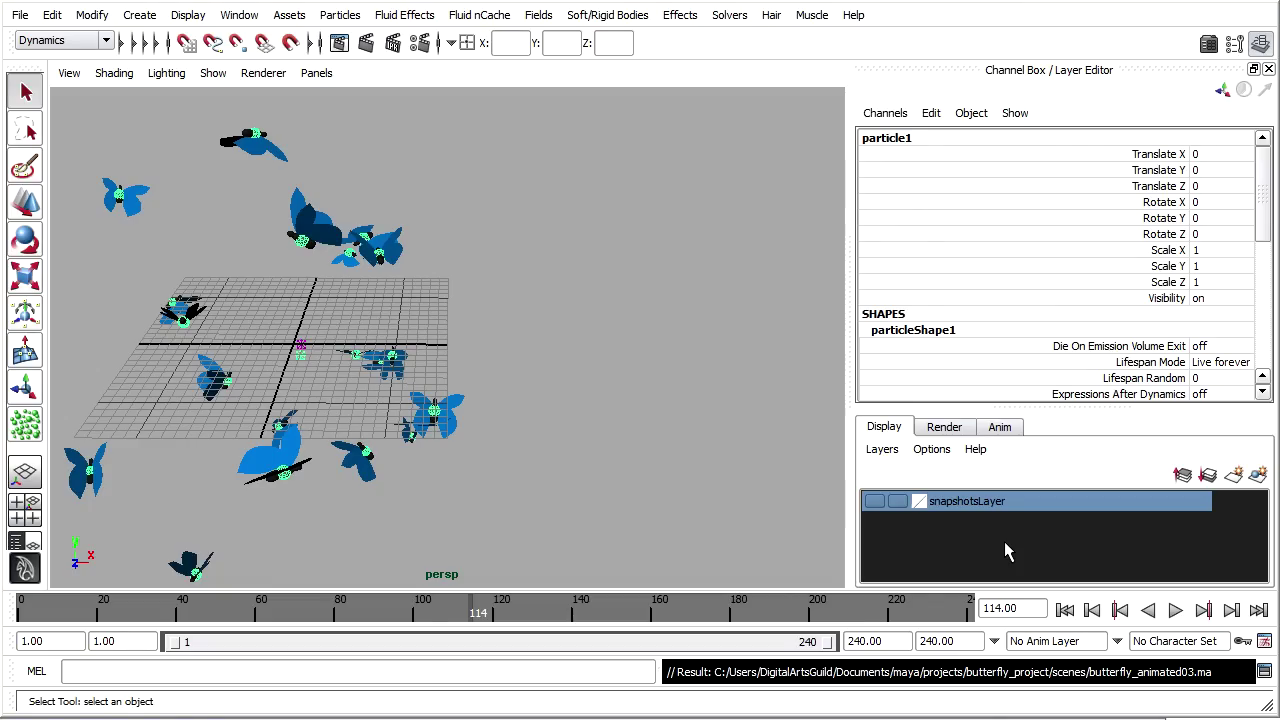
Step: Set particle1's frame-114 positions as its initial state via Solvers > Initial State
click(727, 20)
mouse_move(760, 45)
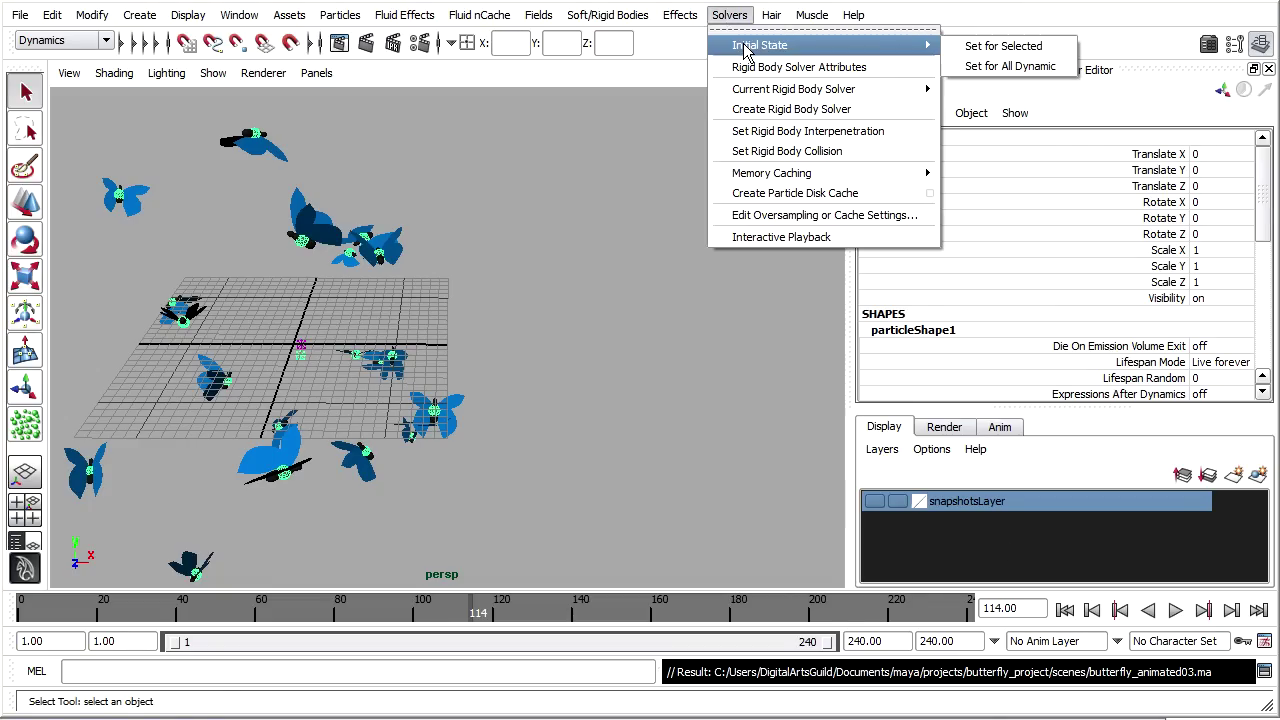
click(978, 47)
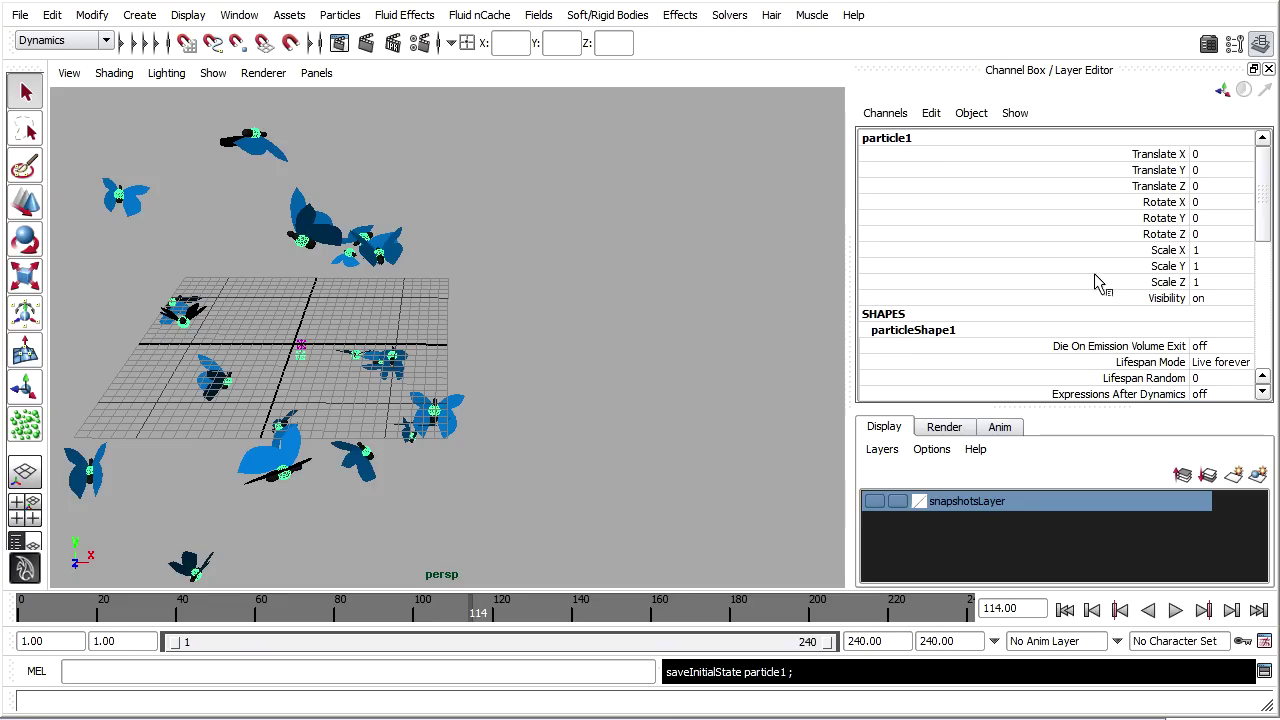
Step: Replay from the start to frame 99 and select the radial attractor
click(1066, 611)
click(1176, 611)
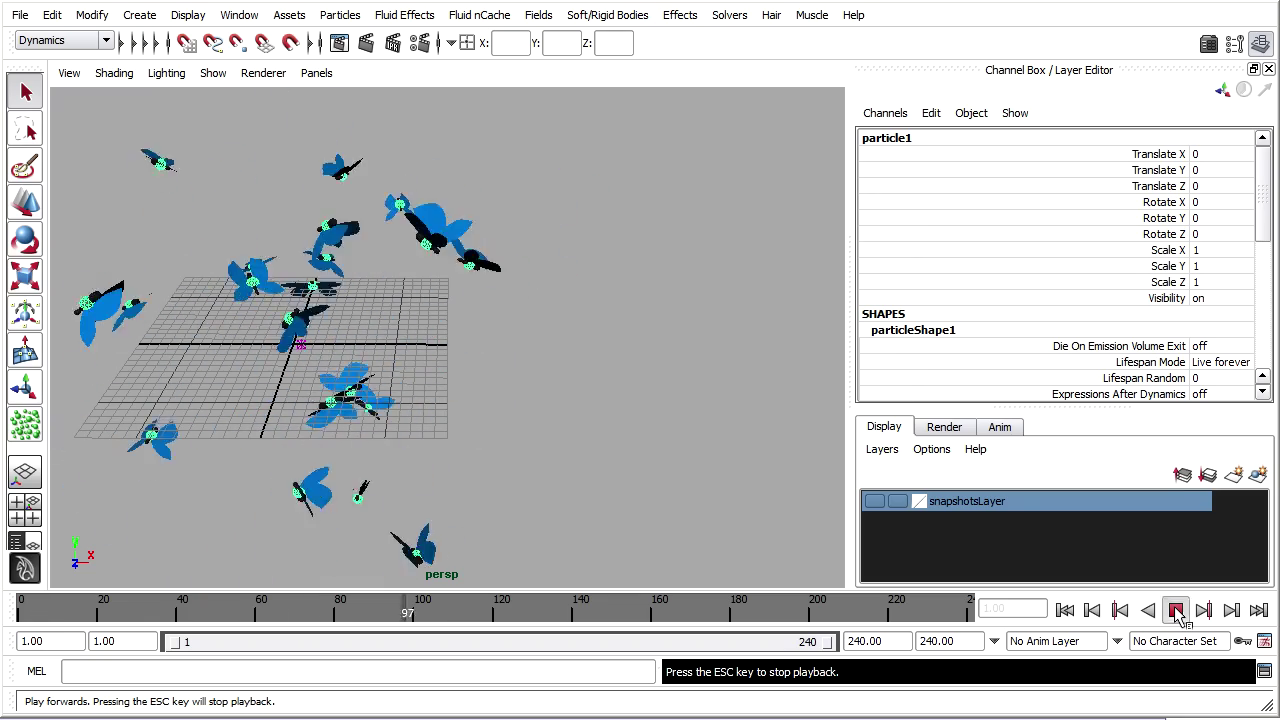
click(1176, 611)
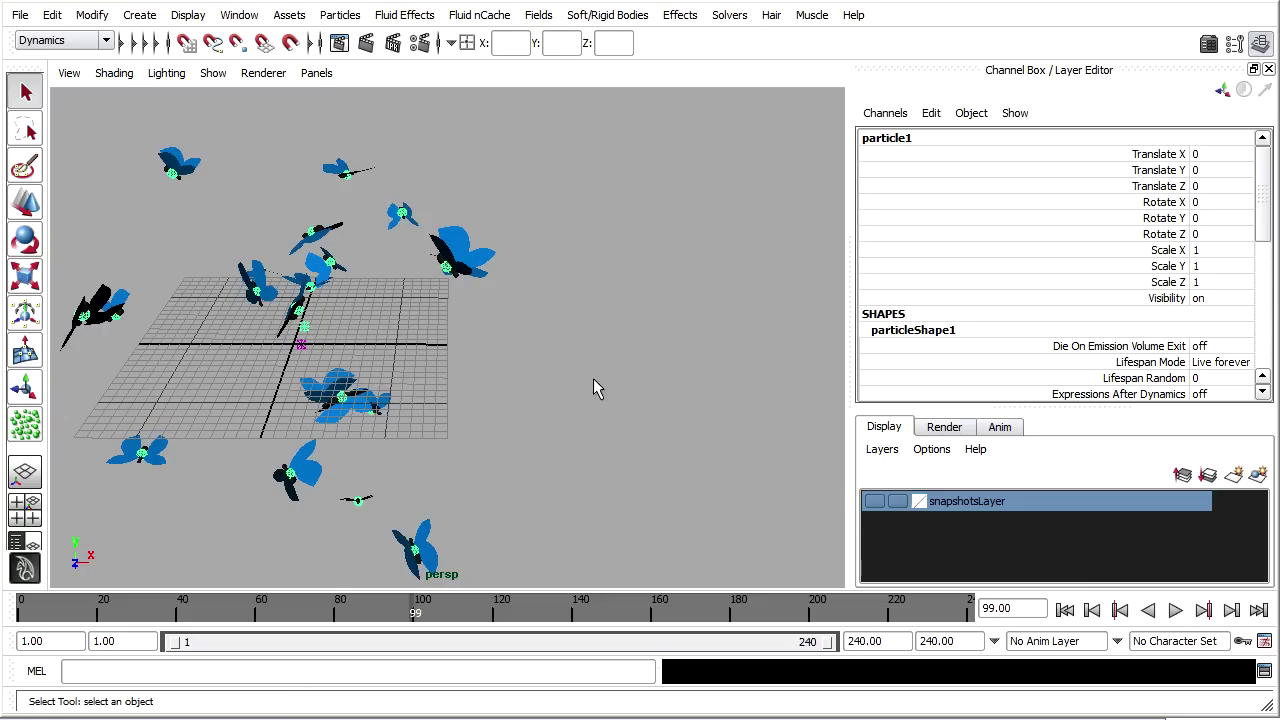
click(301, 348)
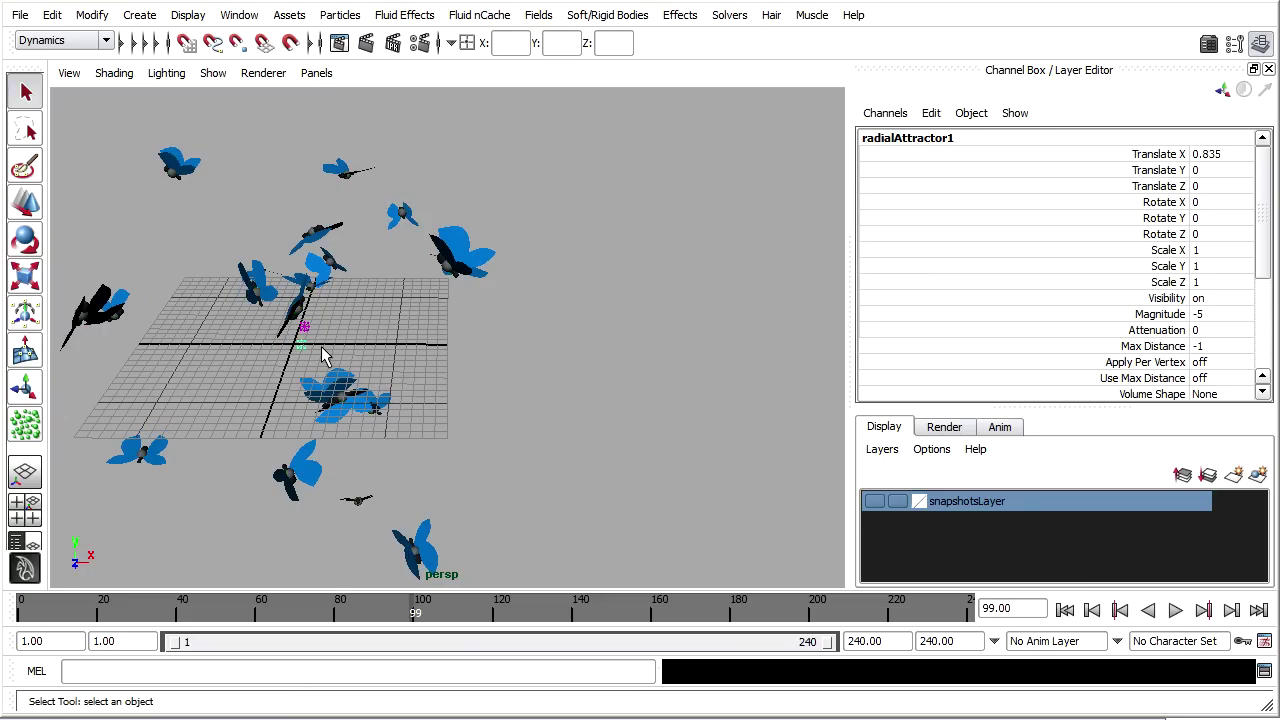
Step: Key the attractor's Translate X/Y/Z at frame 1
click(1065, 610)
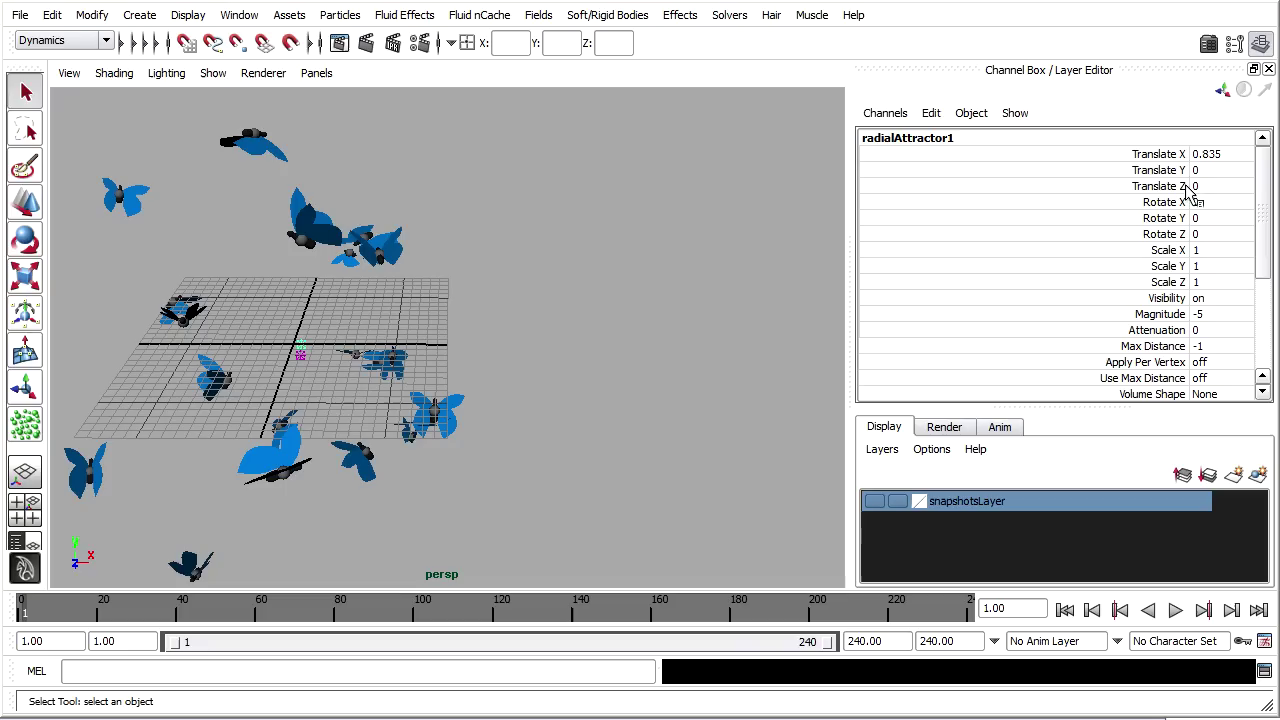
drag(1151, 157, 1148, 188)
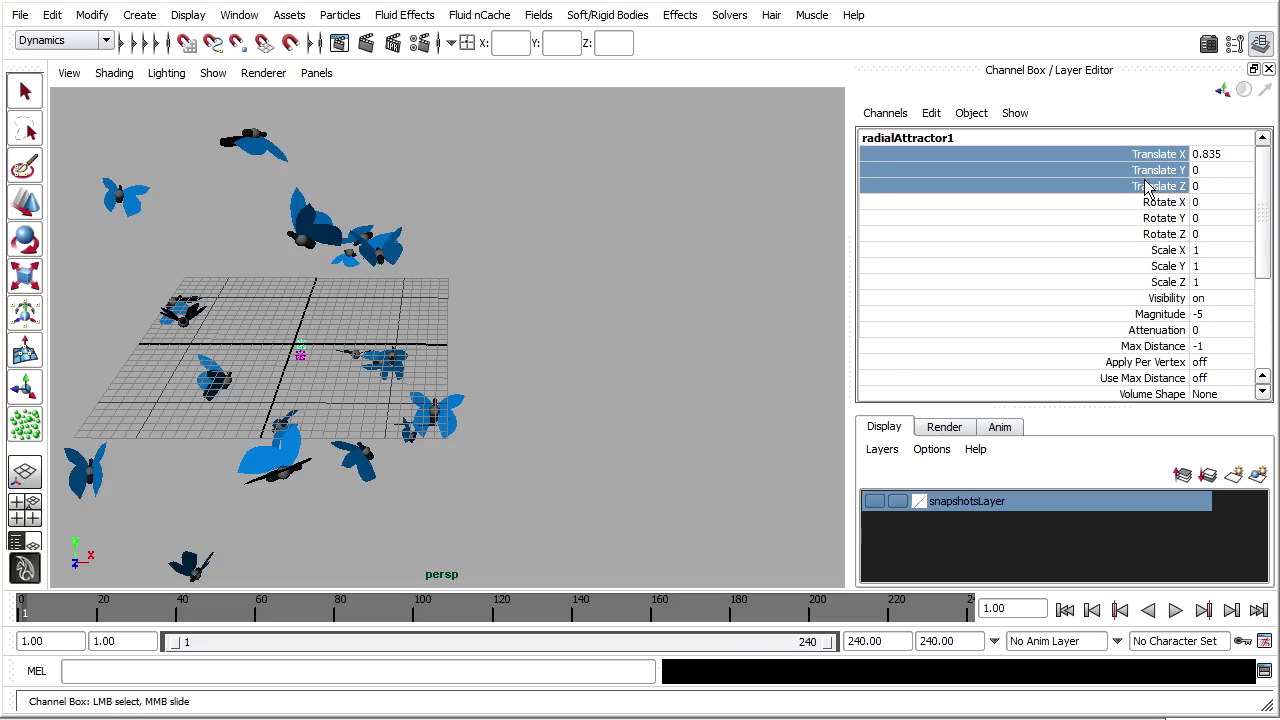
right_click(970, 163)
click(1002, 186)
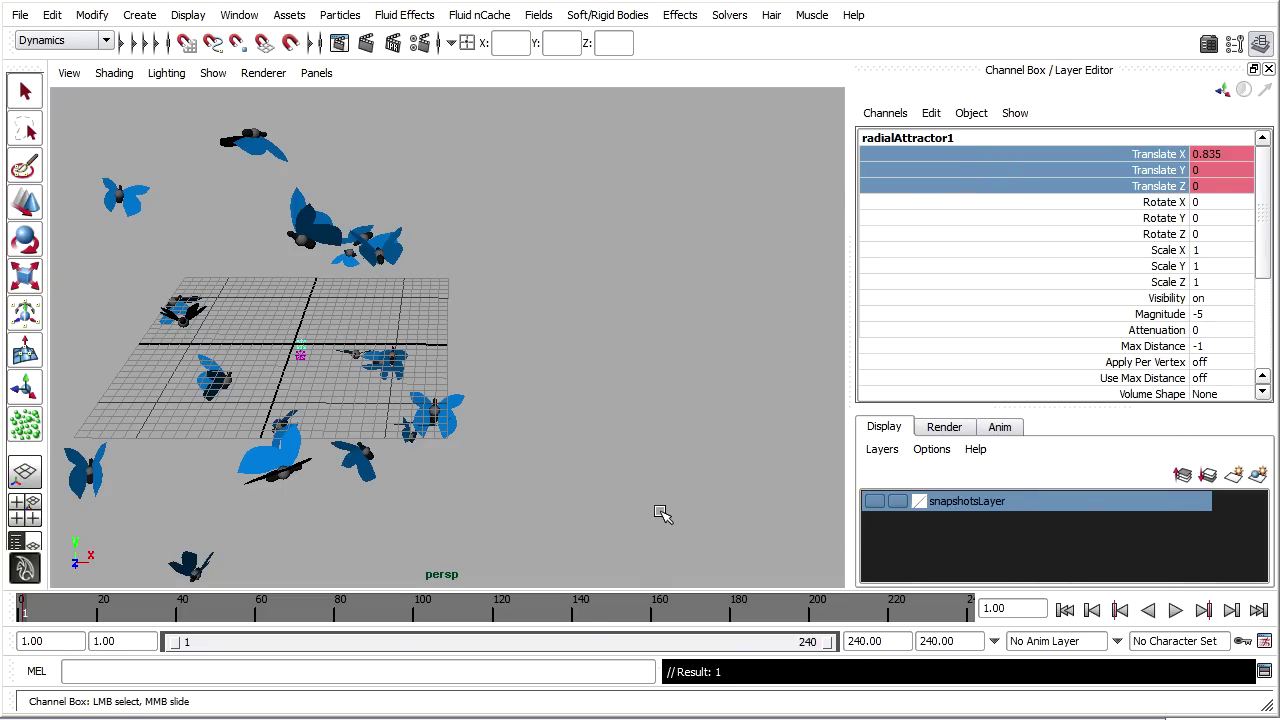
Step: At frame 161, move the attractor to Translate X 75.364 and key it
click(658, 620)
key(a)
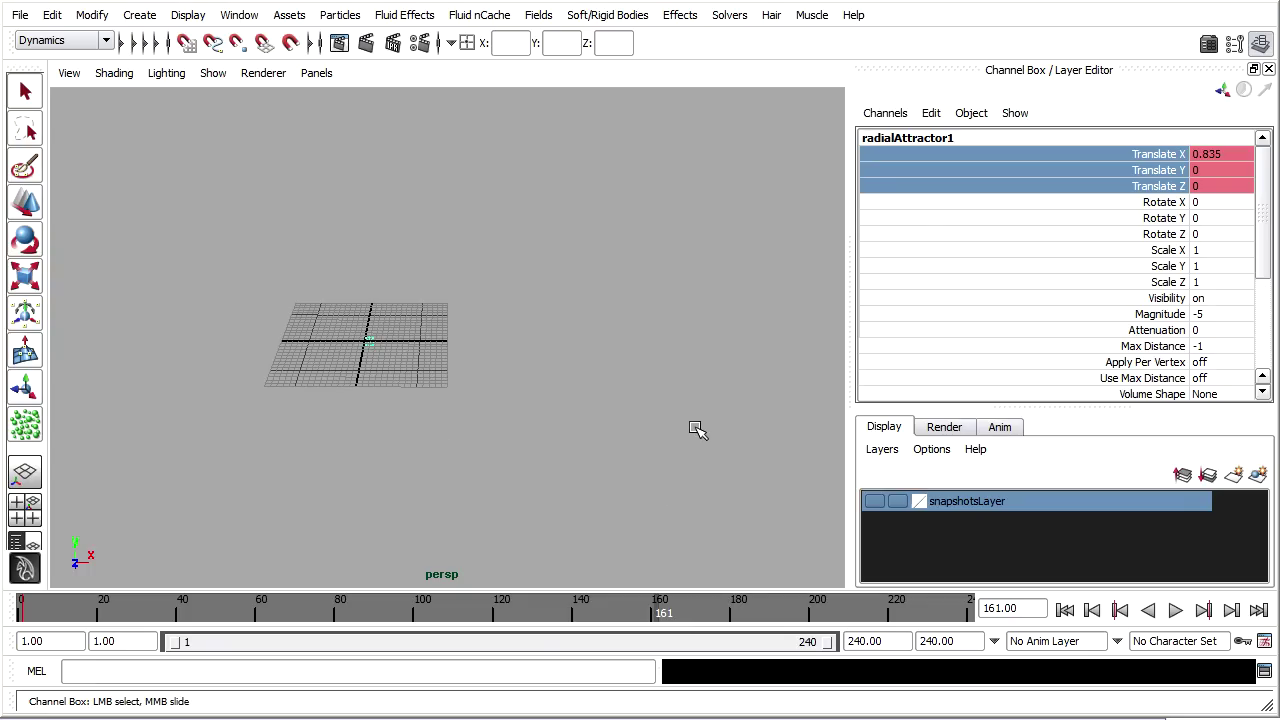
alt+middle_drag(695, 428, 543, 434)
click(30, 206)
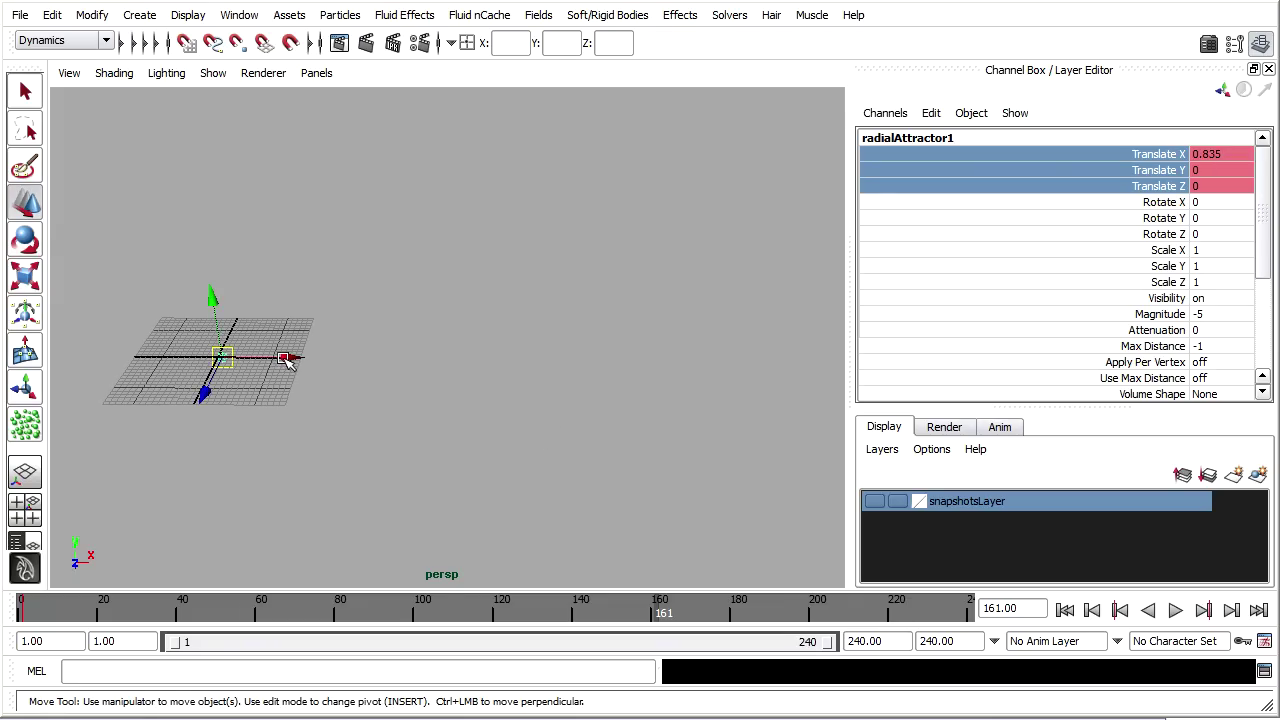
drag(287, 362, 700, 363)
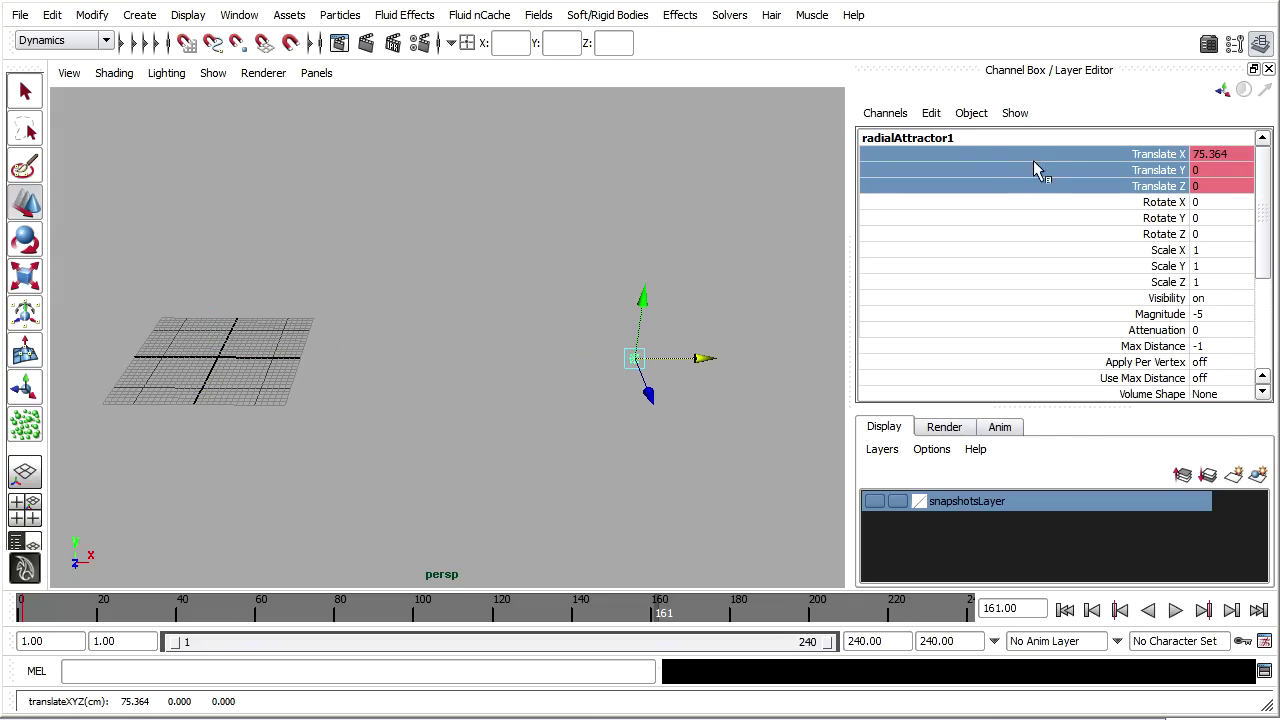
right_drag(1036, 167, 1063, 185)
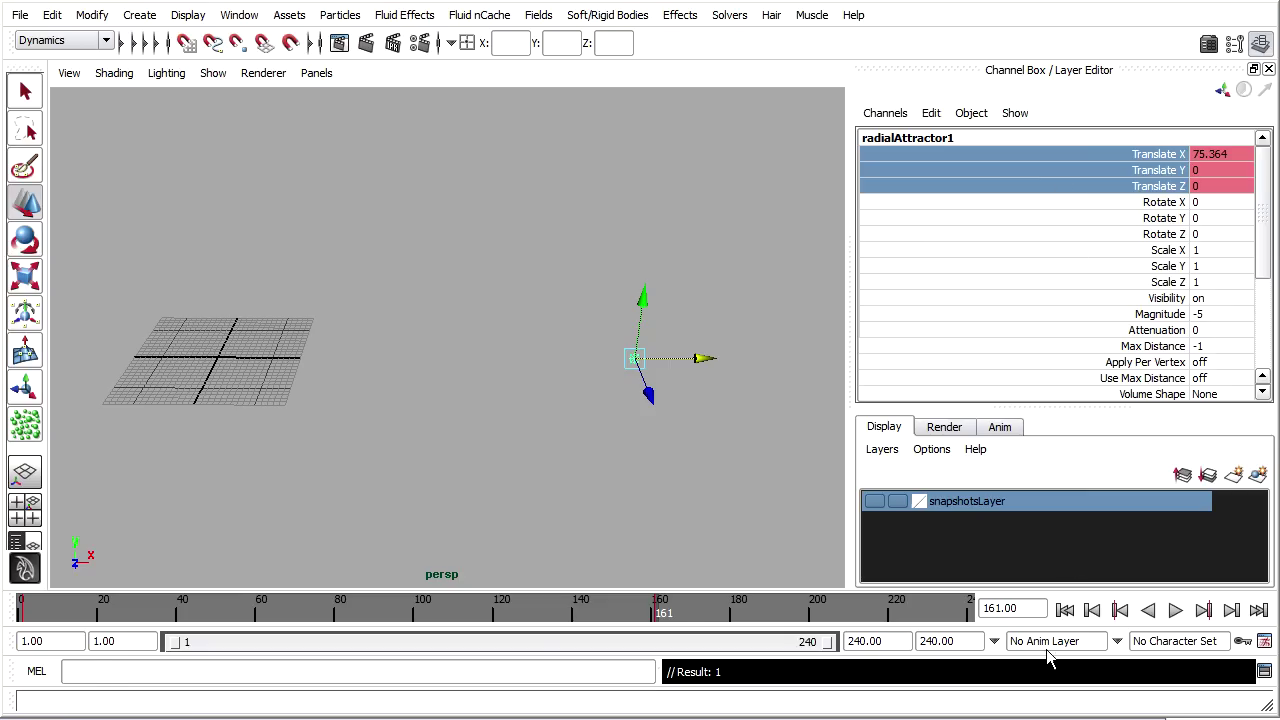
Step: Play the animation from frame 1 to watch the flock follow the attractor, then rewind
click(1066, 610)
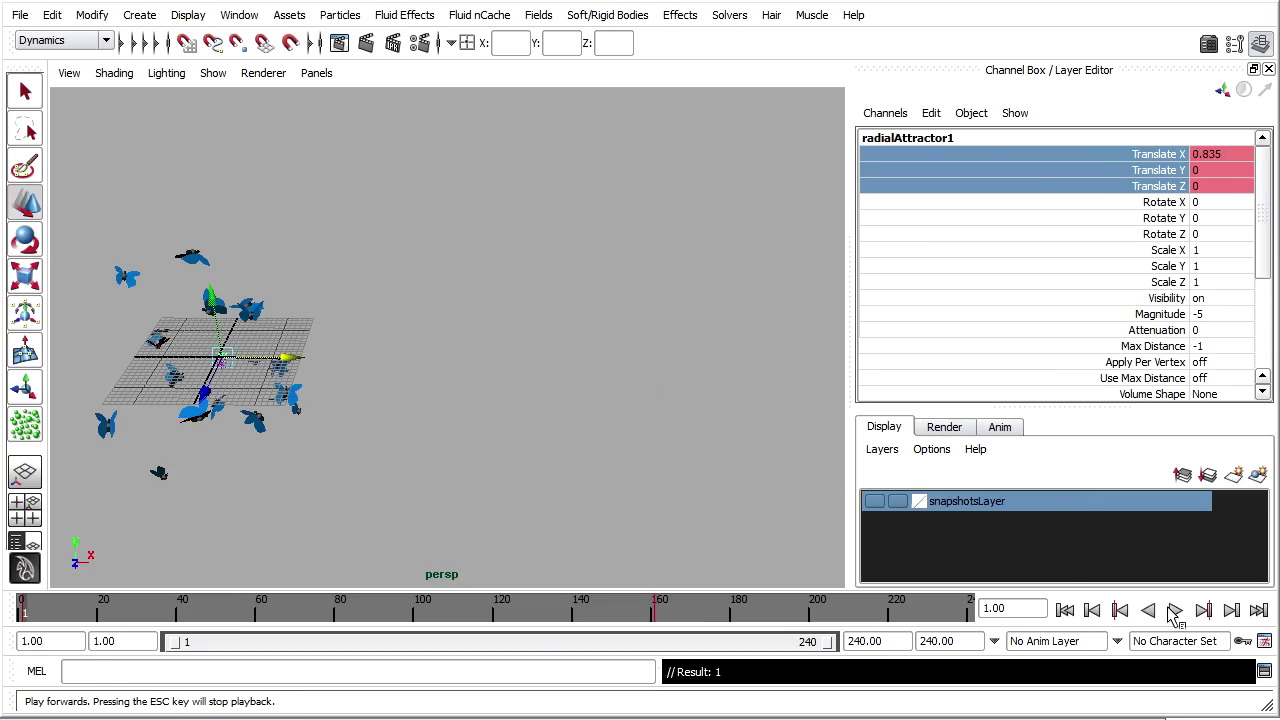
click(1175, 610)
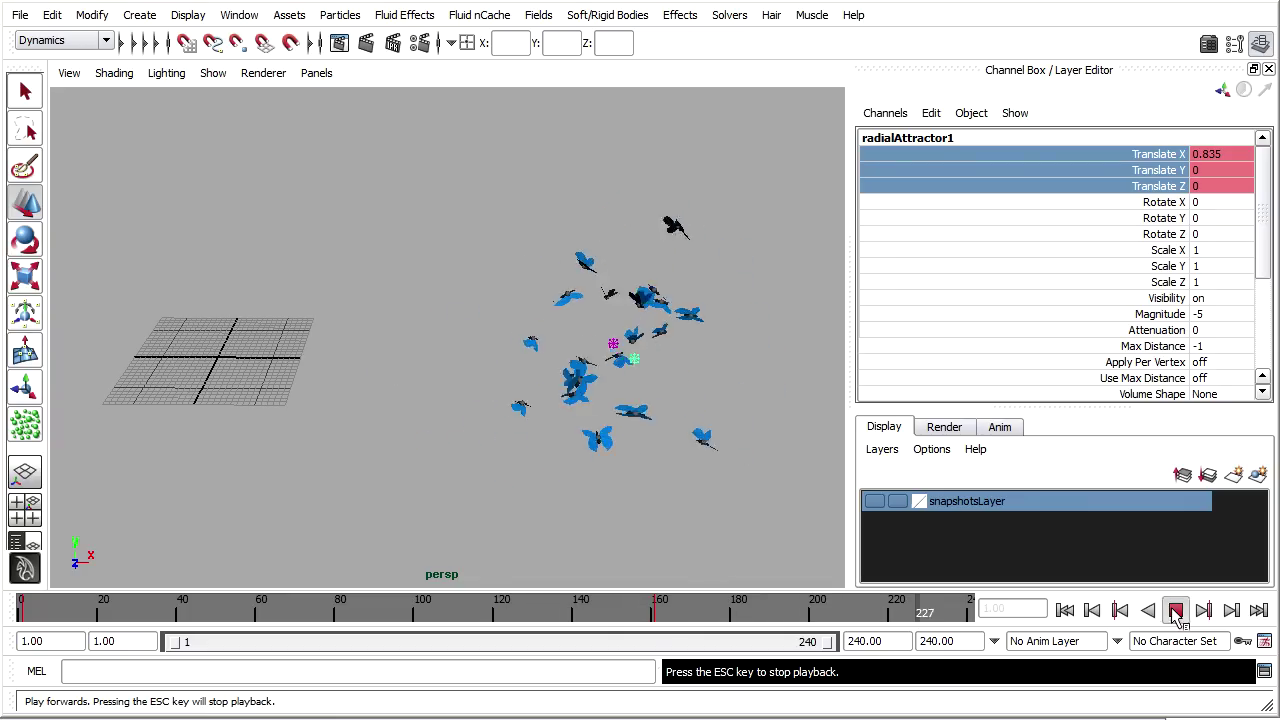
click(1176, 612)
click(1066, 612)
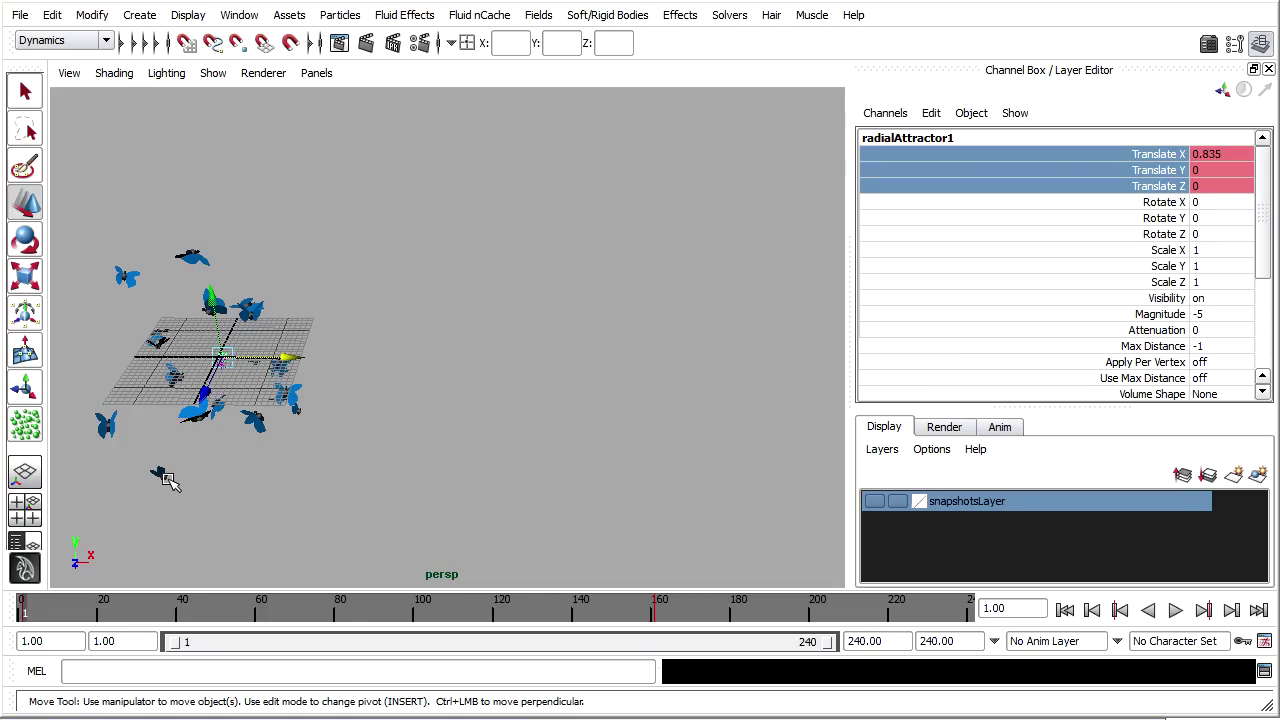
Step: Select particle1 and create a particle disk cache from the Solvers menu
scroll(294, 280, up, 5)
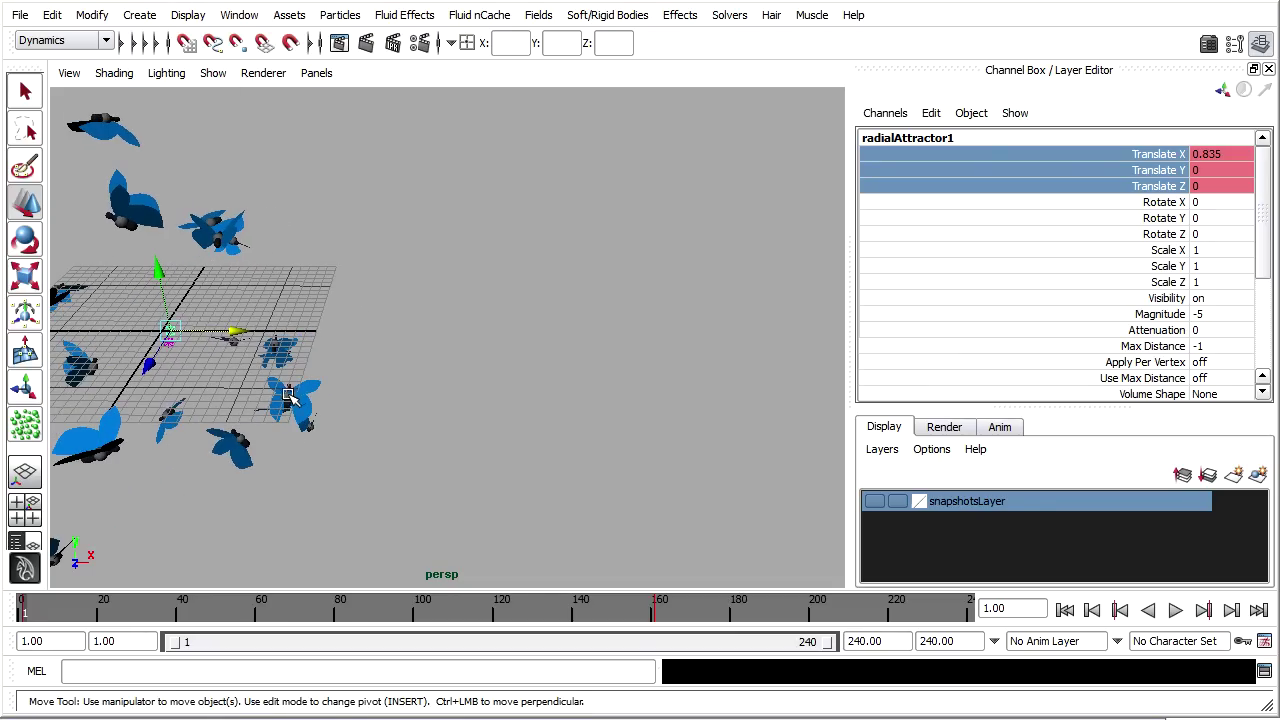
click(289, 396)
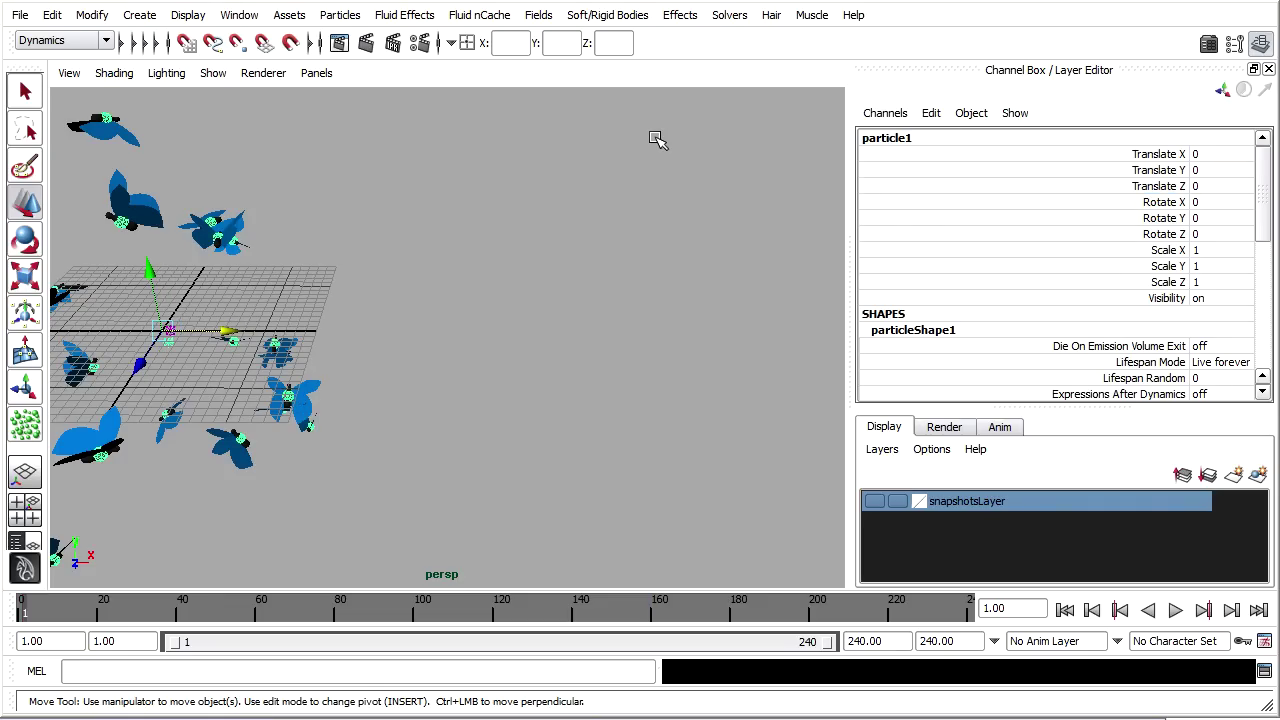
click(722, 15)
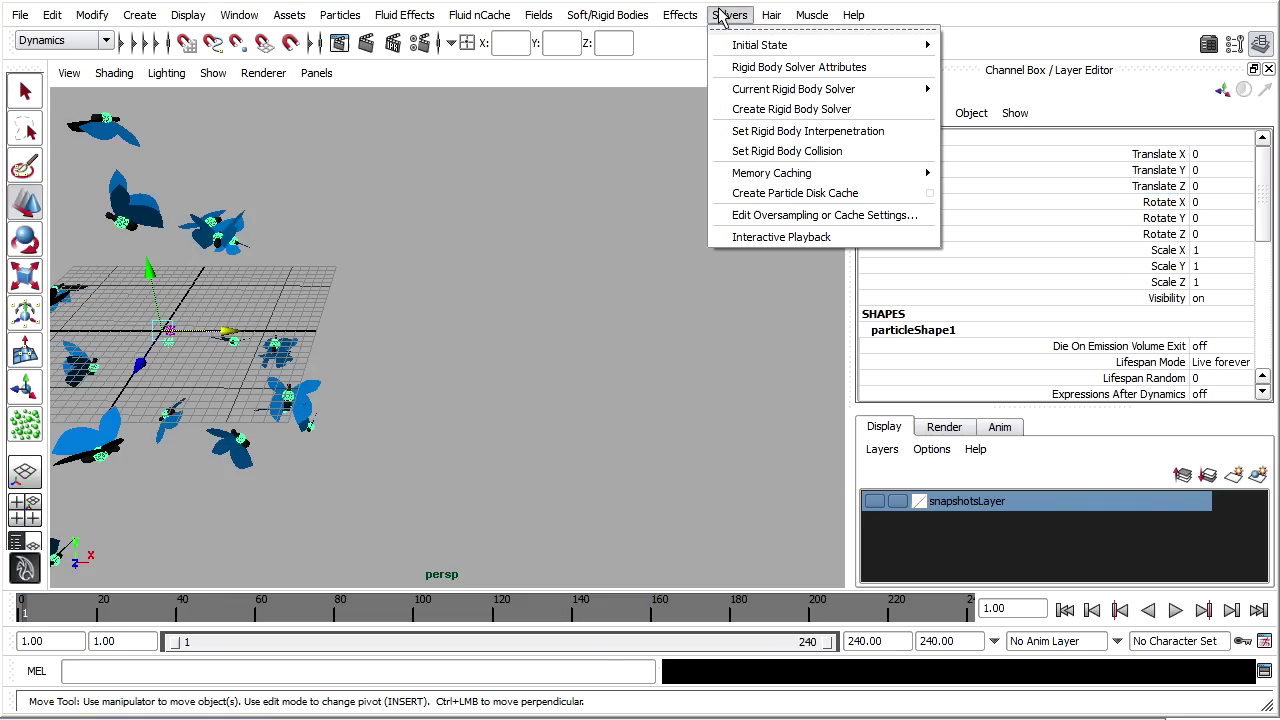
click(860, 195)
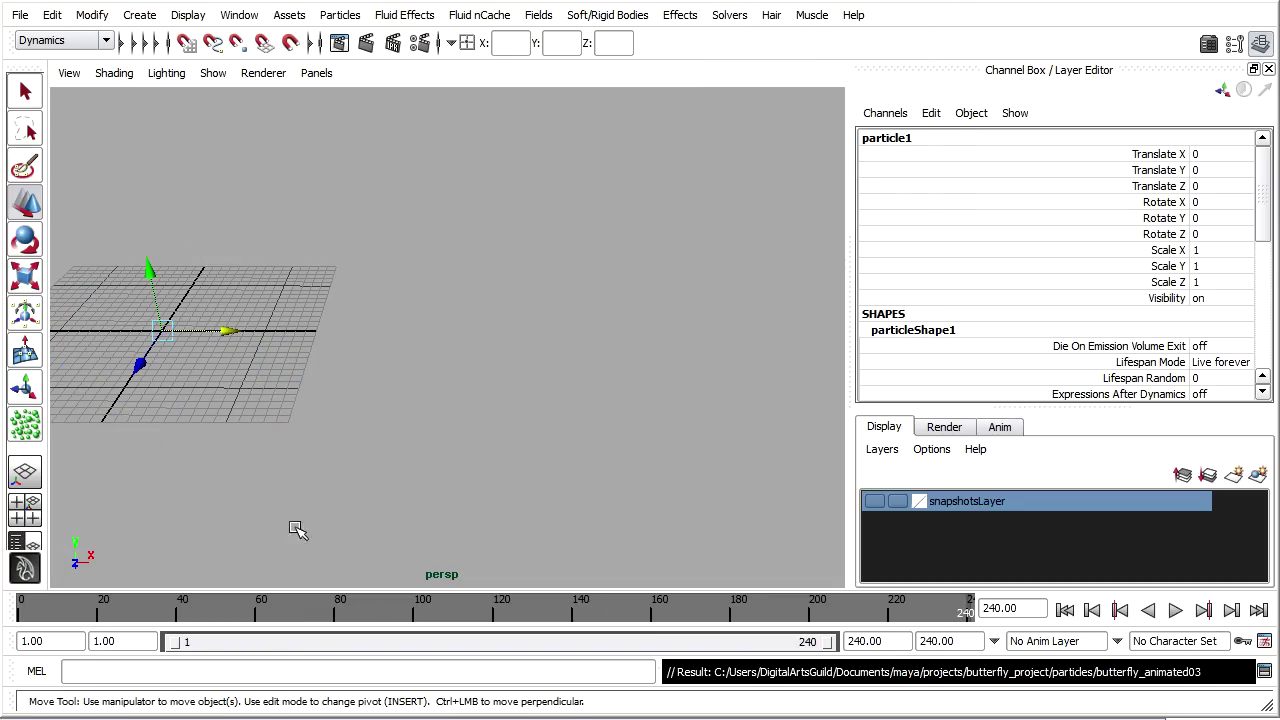
Step: Scrub the time slider to review the cached flock through about frame 130
drag(86, 612, 186, 612)
alt+right_drag(251, 549, 329, 486)
alt+drag(329, 486, 330, 560)
drag(200, 618, 63, 612)
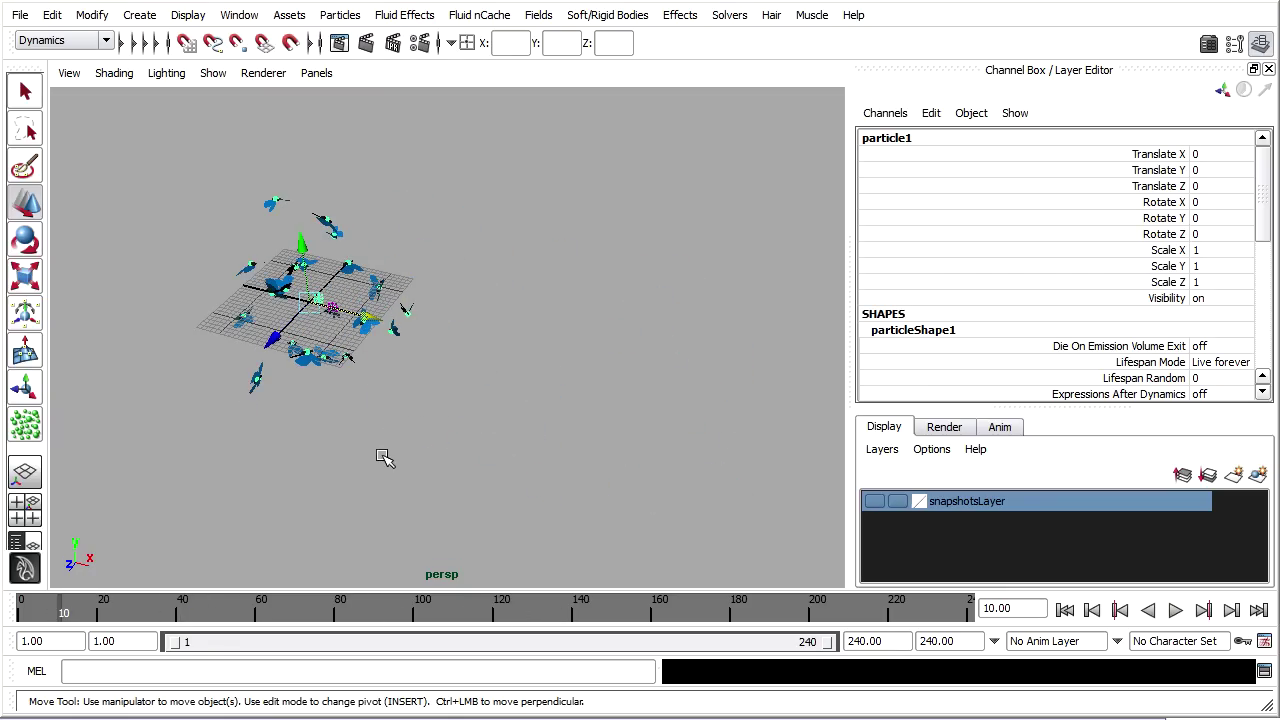